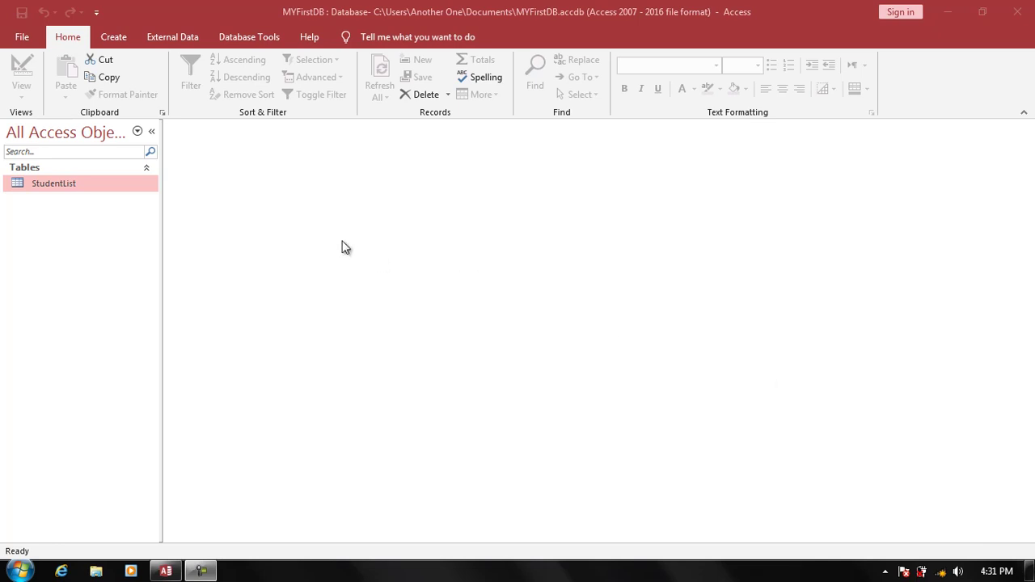
# - Open StudentList in Design view and review its Short Text fields NAme, Date, Class, Phone and Fees
pyautogui.rightClick(127, 188)
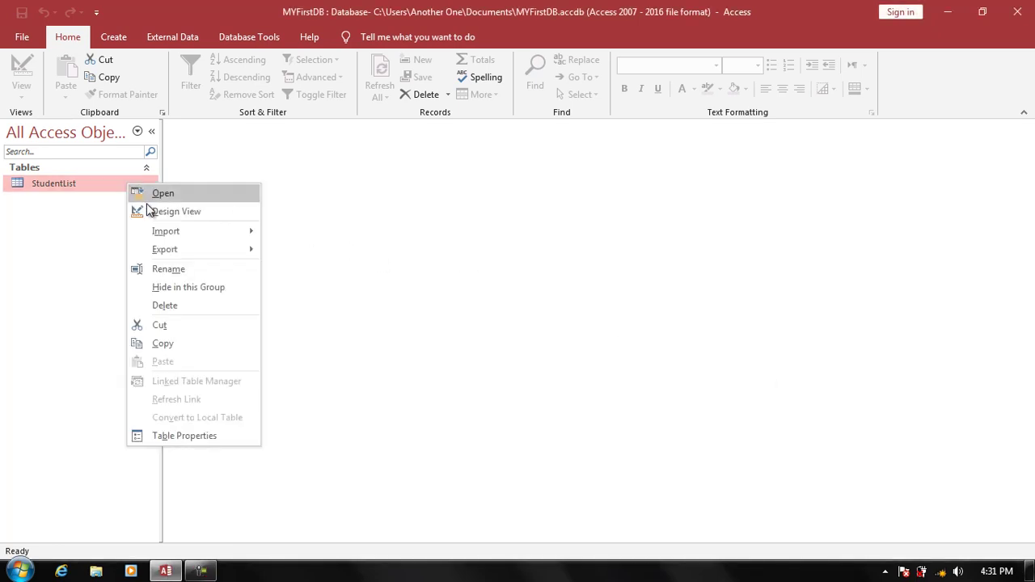
pyautogui.click(148, 208)
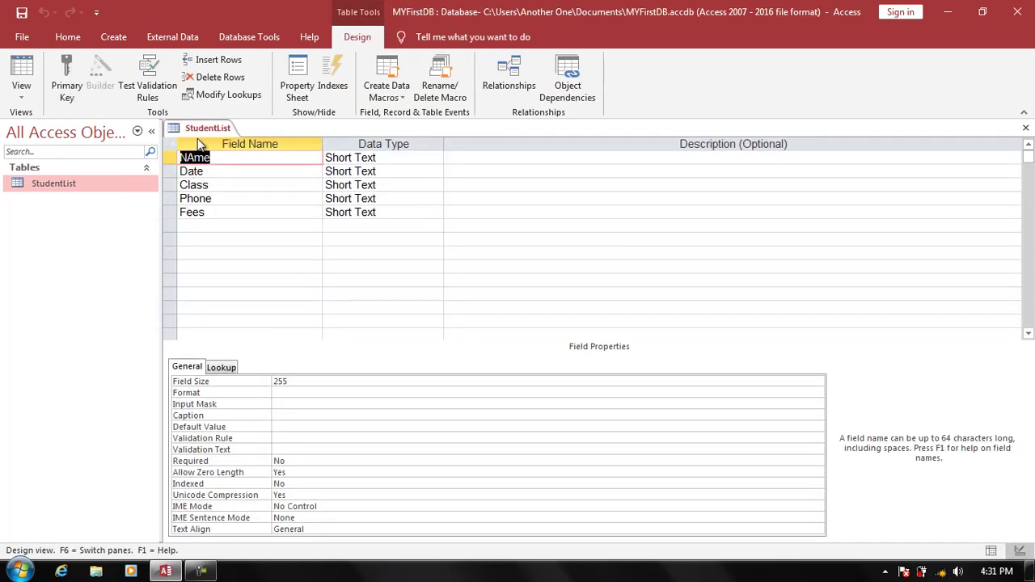
pyautogui.press('Down')
pyautogui.press('Down')
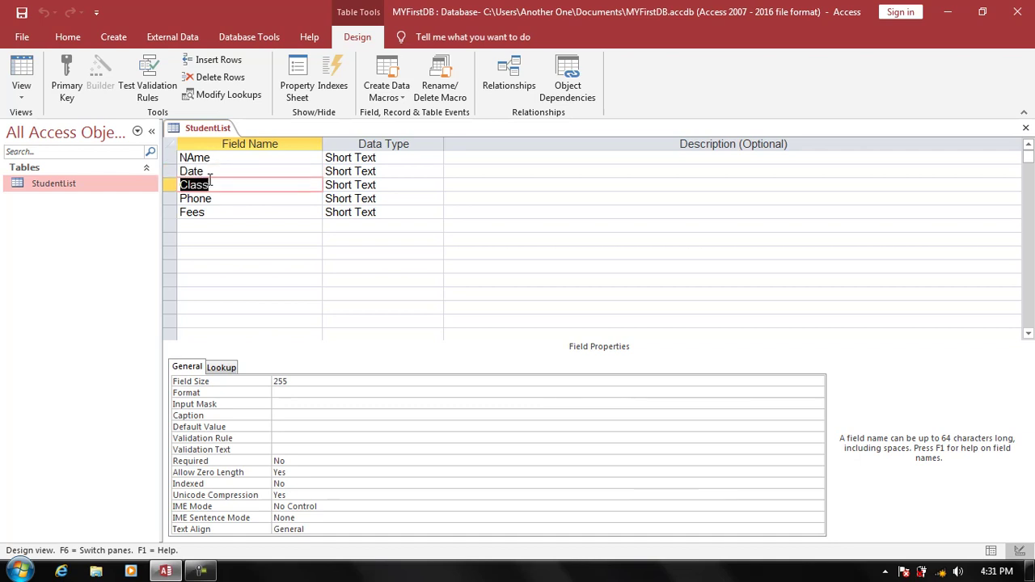
pyautogui.press('Down')
pyautogui.press('Down')
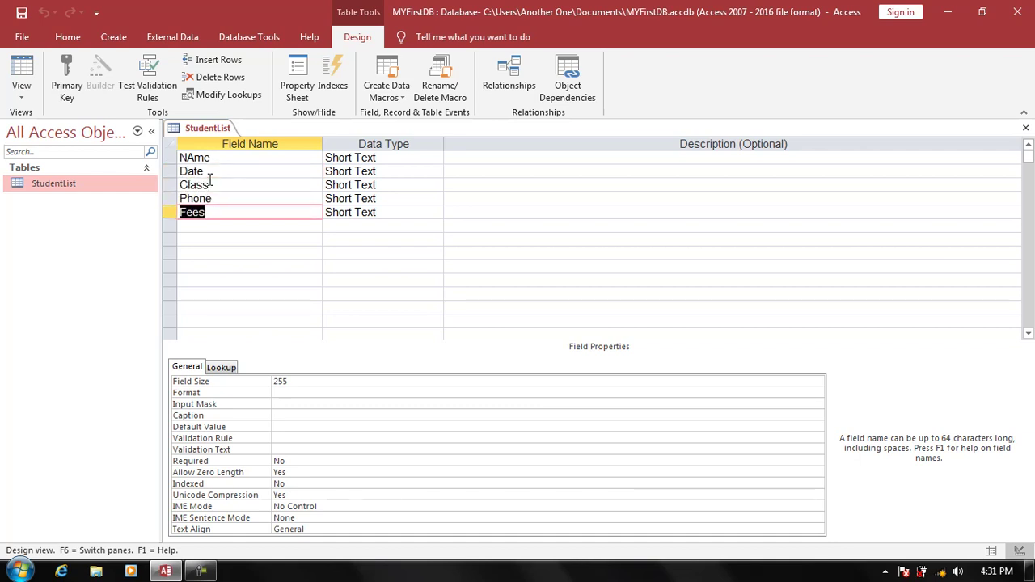
pyautogui.click(334, 160)
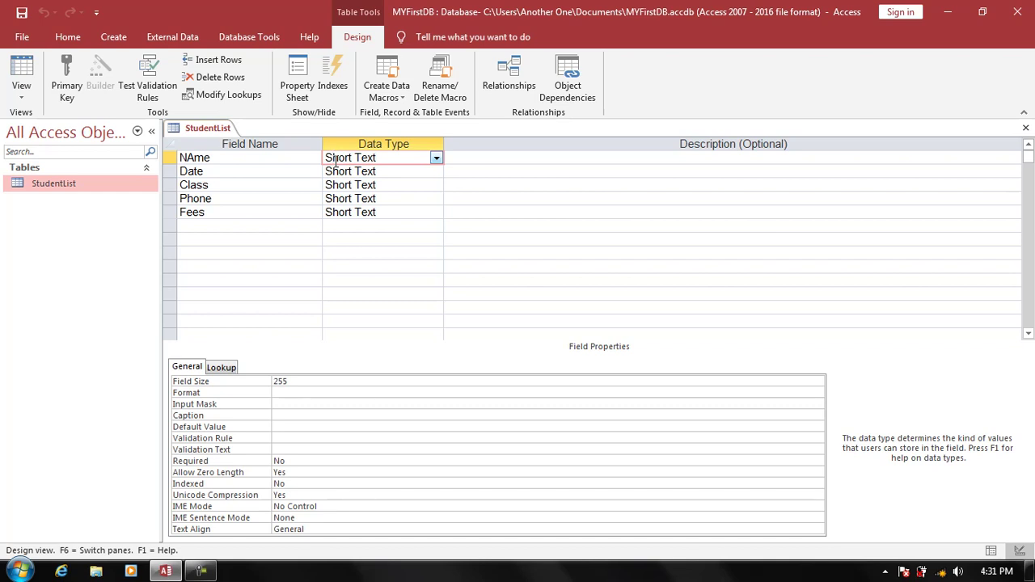
pyautogui.click(288, 160)
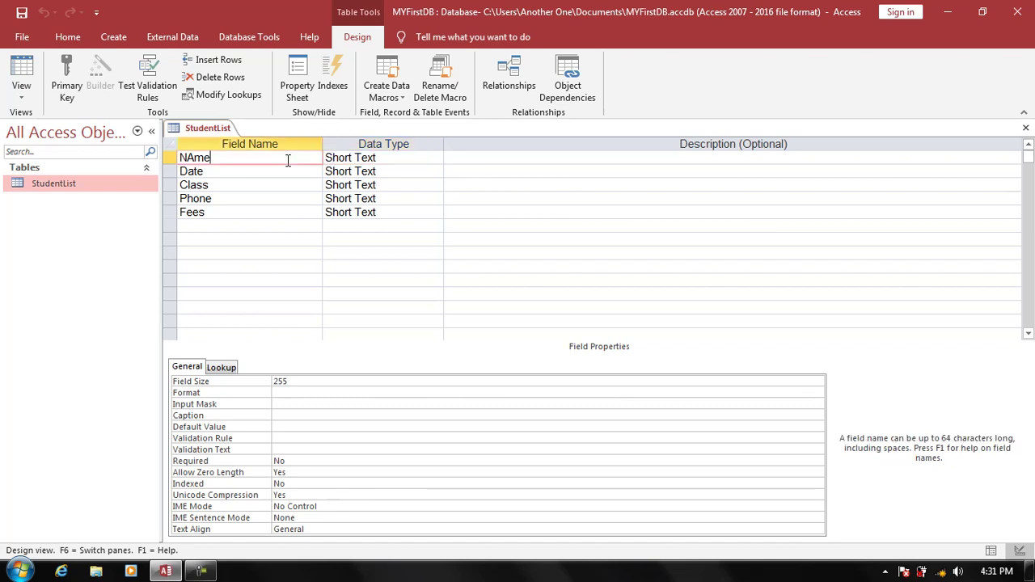
pyautogui.click(378, 158)
pyautogui.click(436, 157)
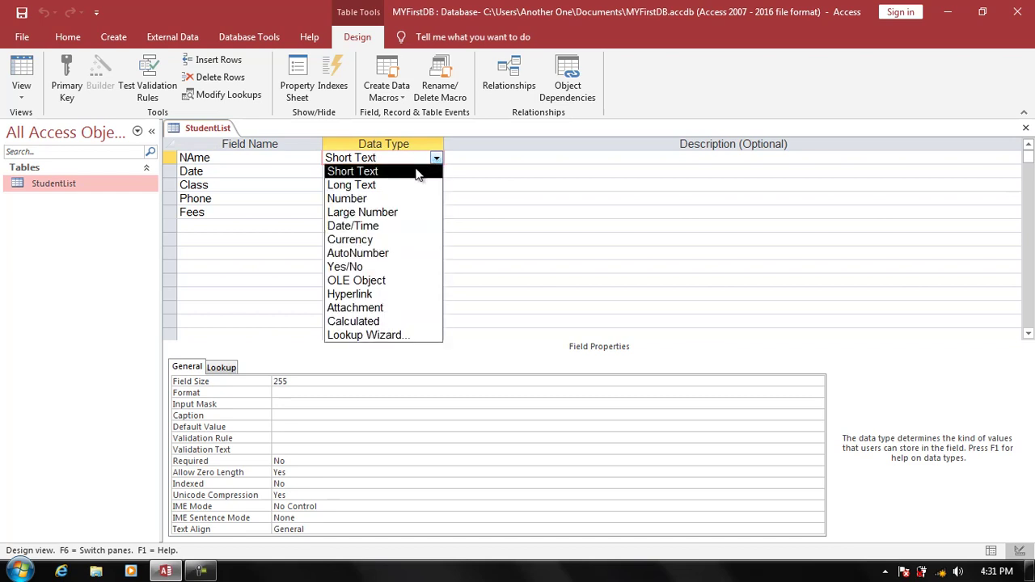
pyautogui.click(435, 170)
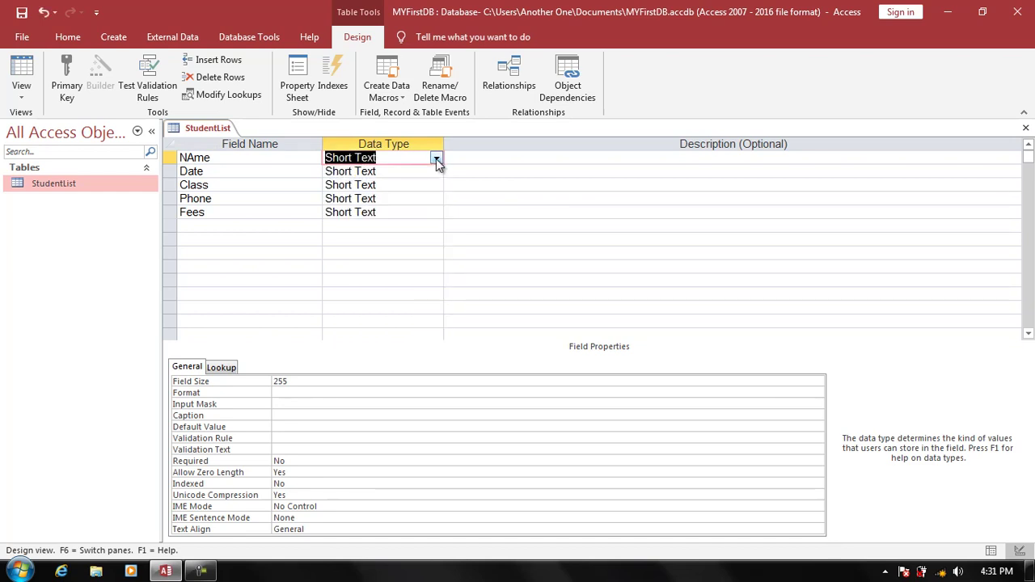
pyautogui.click(436, 158)
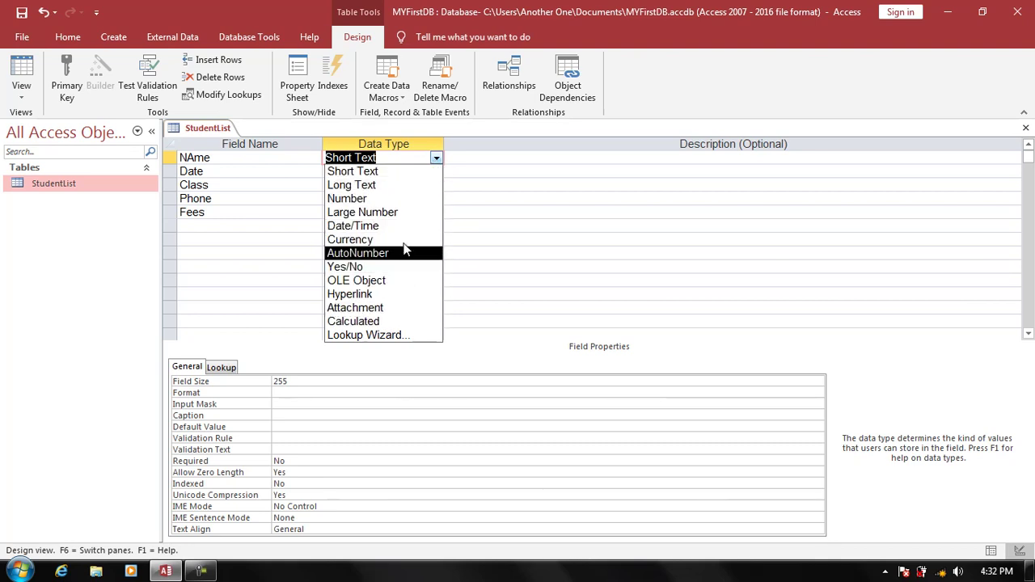
pyautogui.click(381, 175)
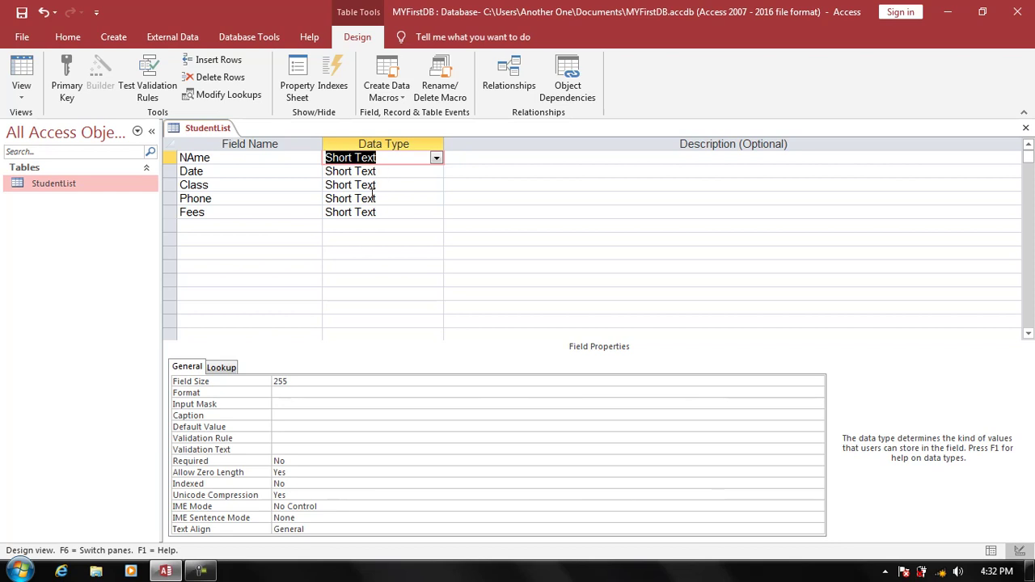
# - Add a new field named Address with the Long Text data type
pyautogui.click(311, 224)
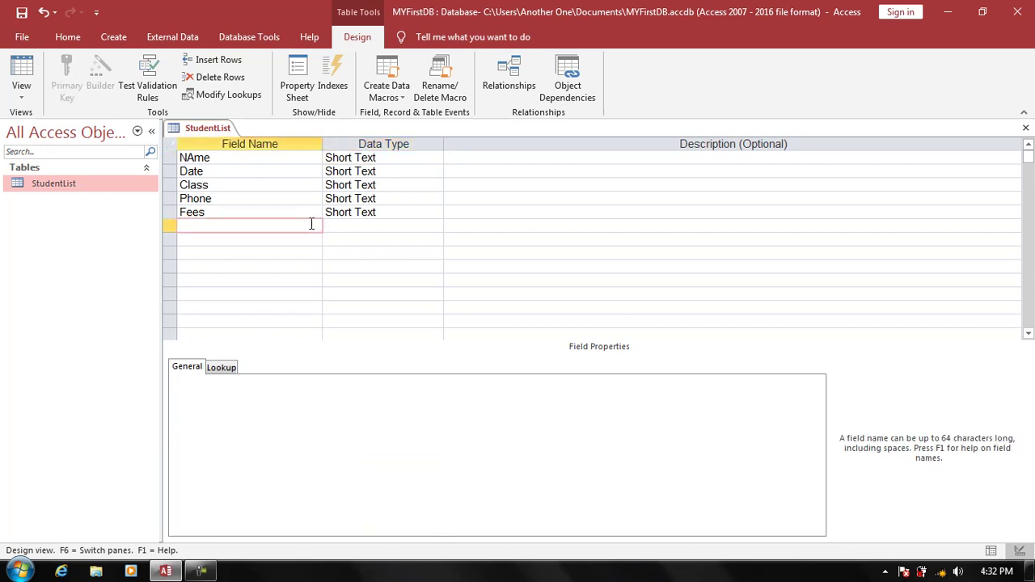
pyautogui.write('Address')
pyautogui.click(337, 226)
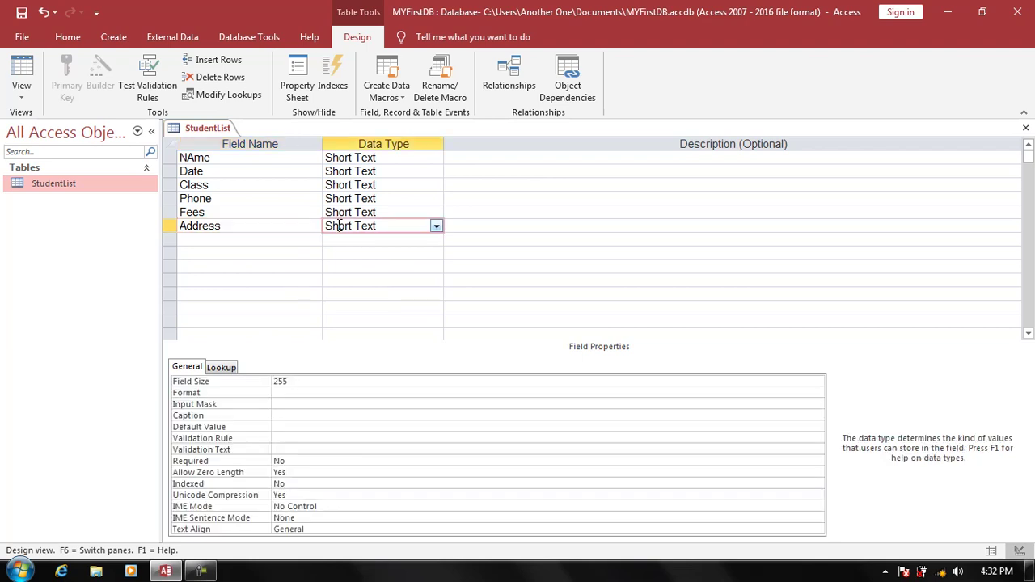
pyautogui.click(434, 227)
pyautogui.click(415, 254)
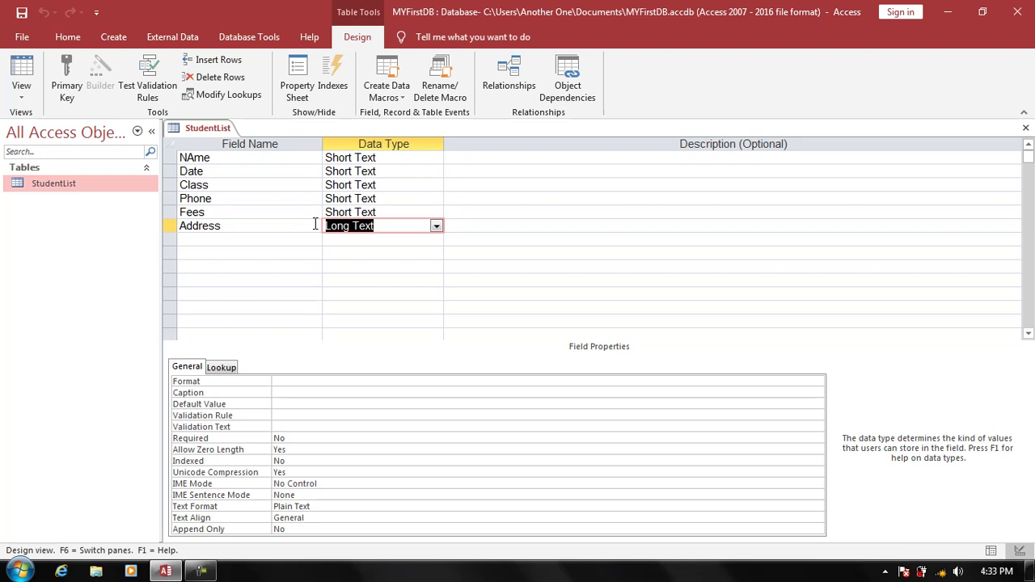
# - Check the Date field's data type options, leaving it as Short Text
pyautogui.click(315, 173)
pyautogui.click(420, 171)
pyautogui.click(435, 173)
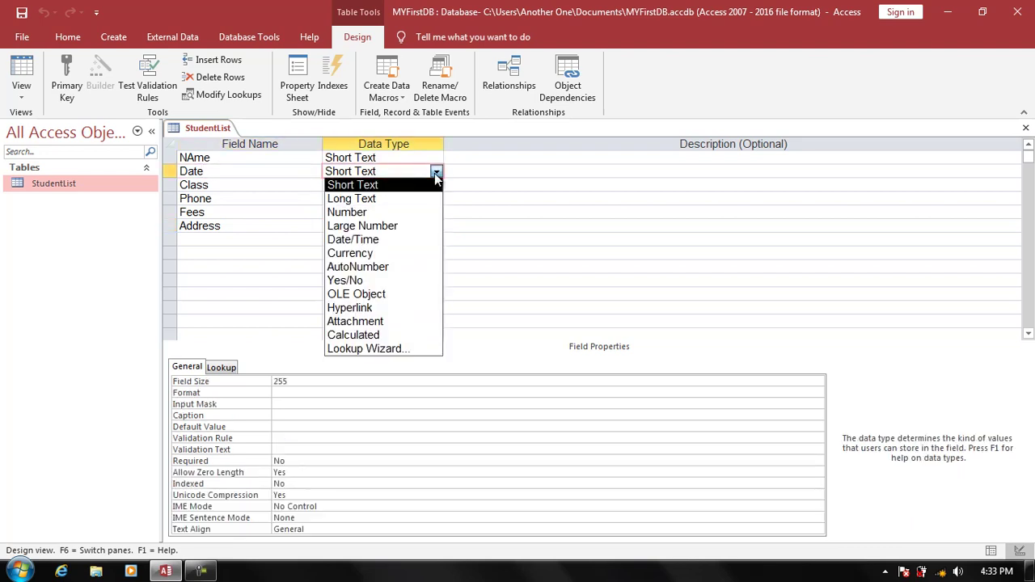
pyautogui.click(304, 202)
# - Add a new field named ID with the Number data type
pyautogui.click(253, 234)
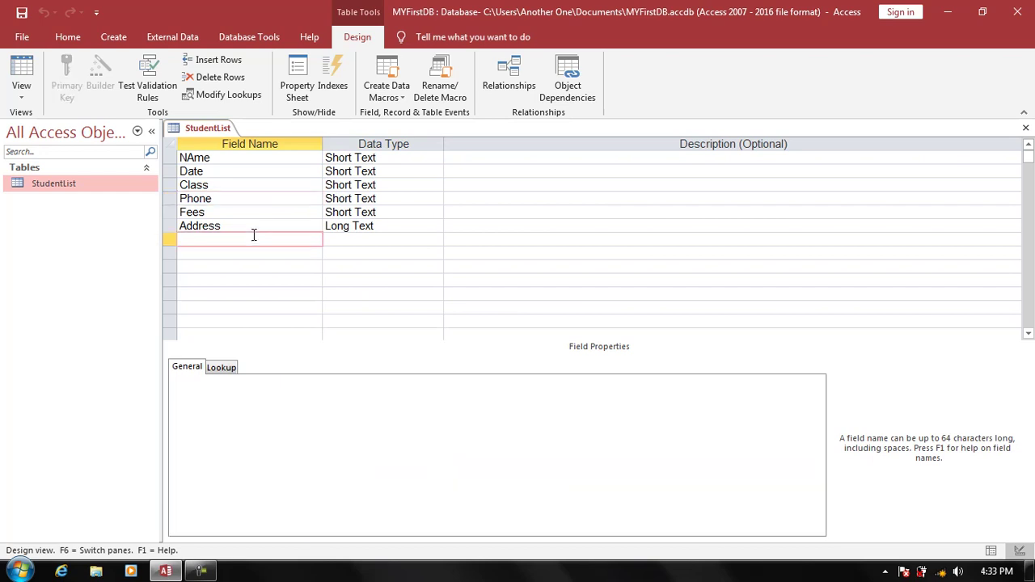
pyautogui.write('ID')
pyautogui.press('Tab')
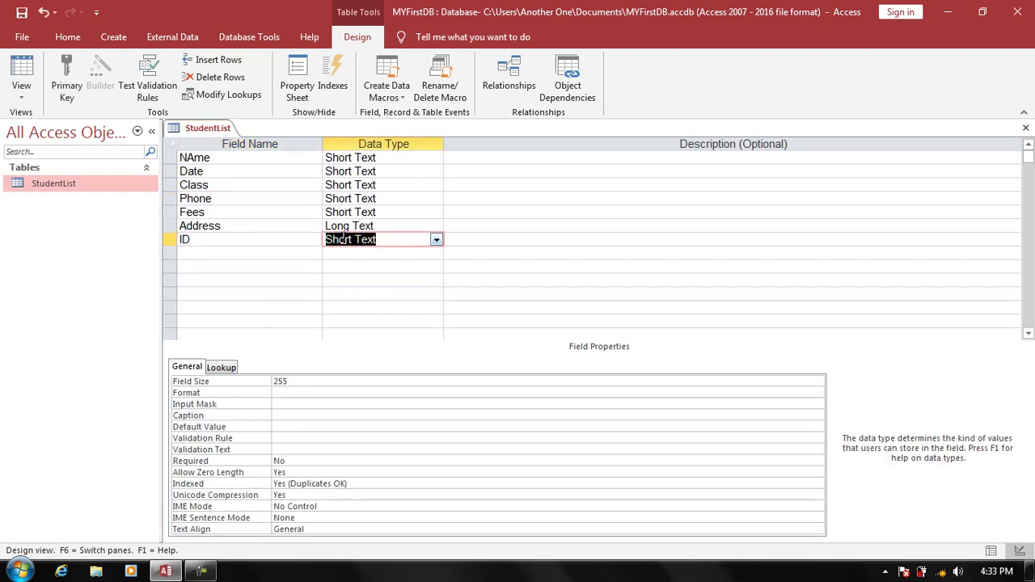
pyautogui.click(435, 241)
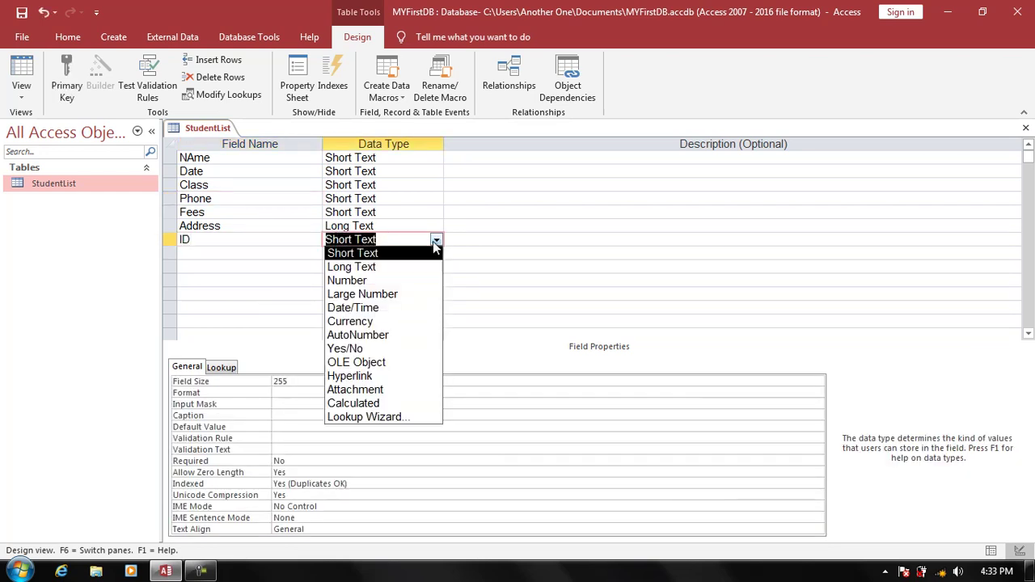
pyautogui.click(396, 281)
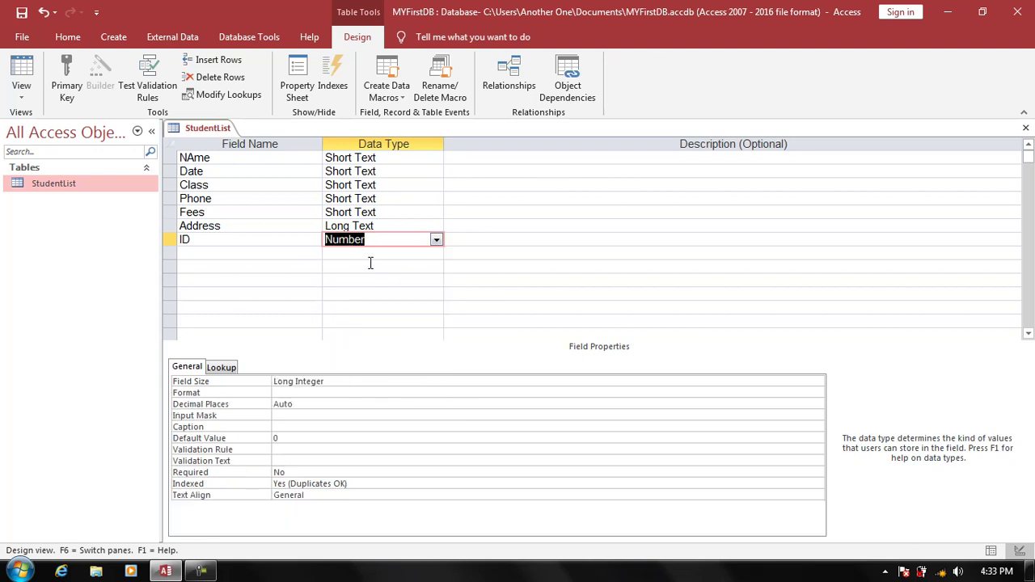
pyautogui.click(371, 265)
pyautogui.click(310, 243)
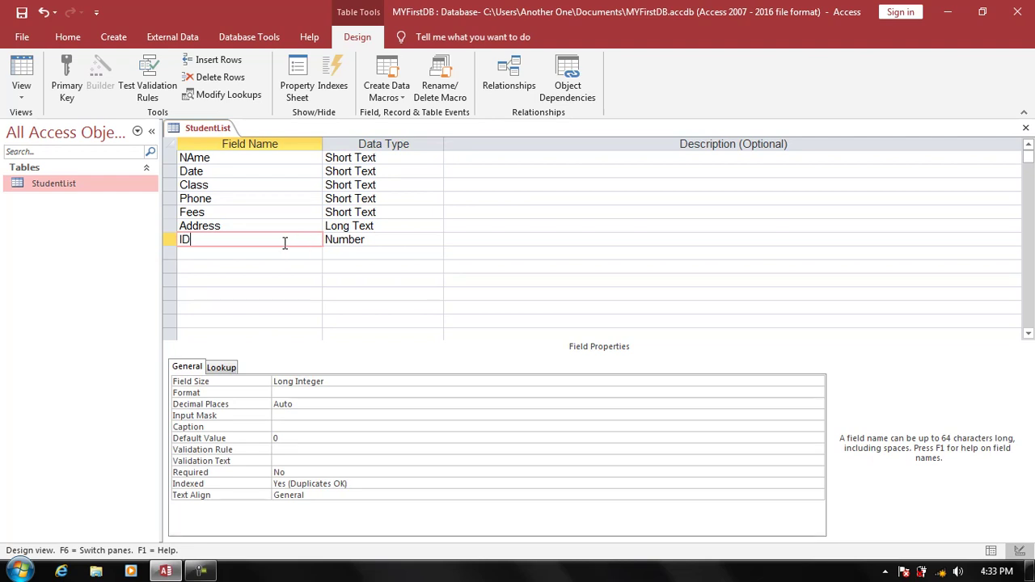
# - Save the design, switch to the datasheet and delete the three existing records
pyautogui.click(31, 71)
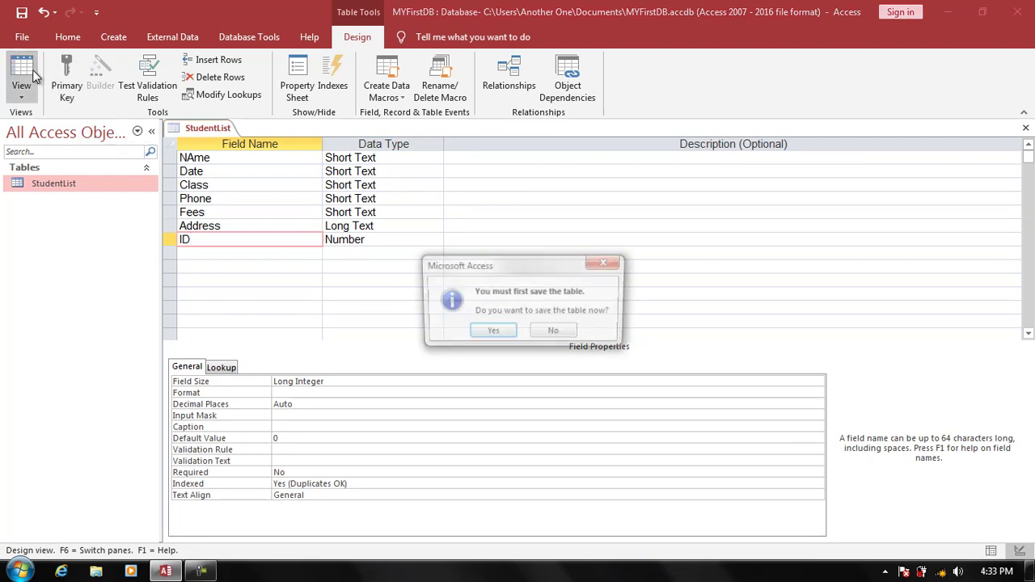
pyautogui.press('Return')
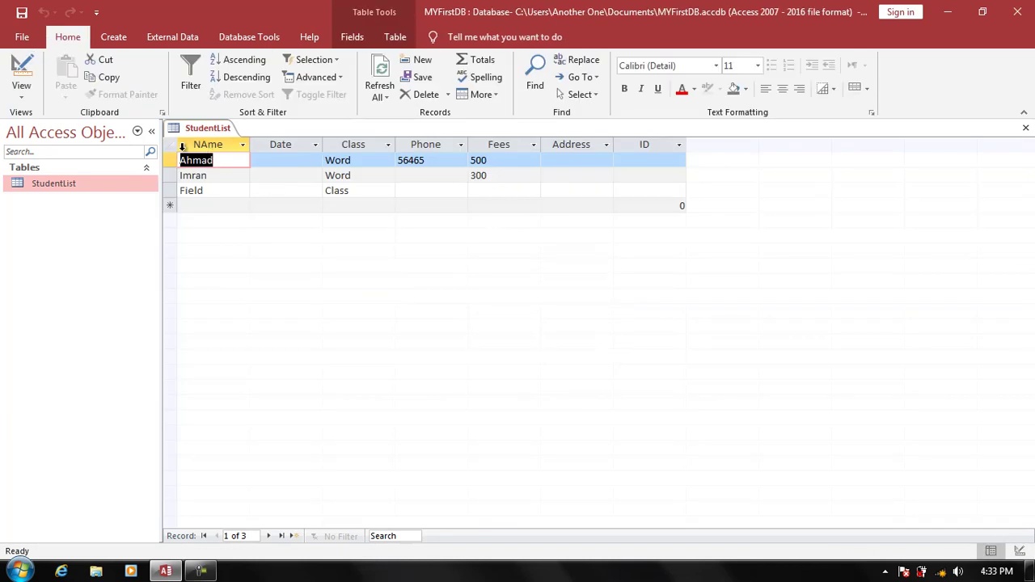
pyautogui.click(171, 146)
pyautogui.press('Delete')
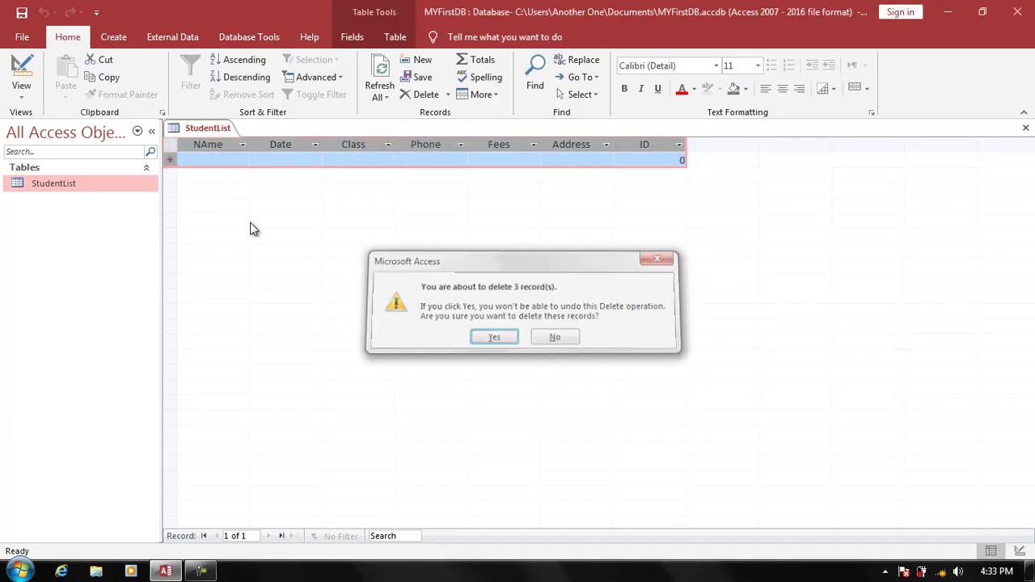
pyautogui.press('Return')
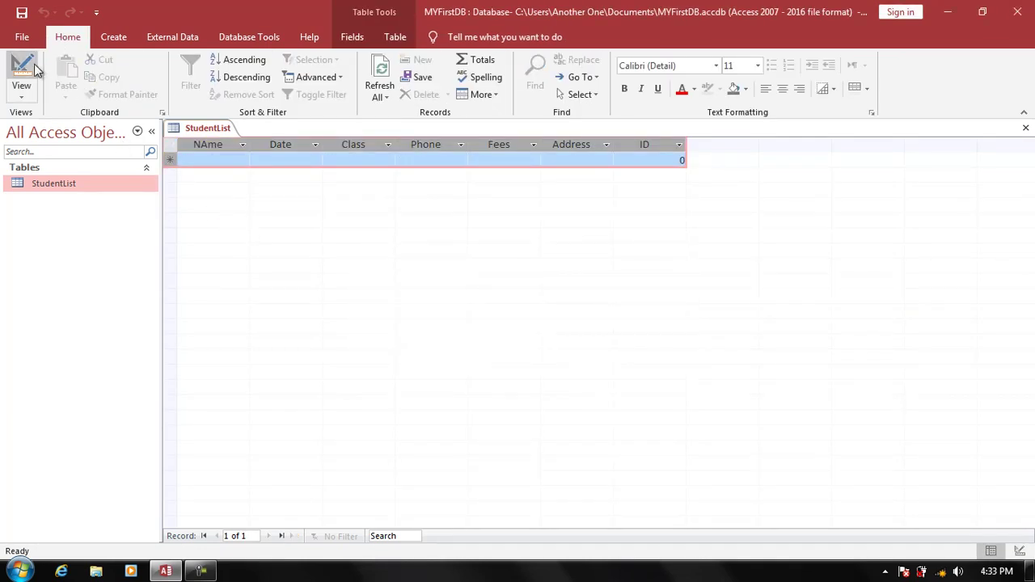
# - Back in Design view, change the Date field's data type to Date/Time
pyautogui.click(21, 71)
pyautogui.click(333, 255)
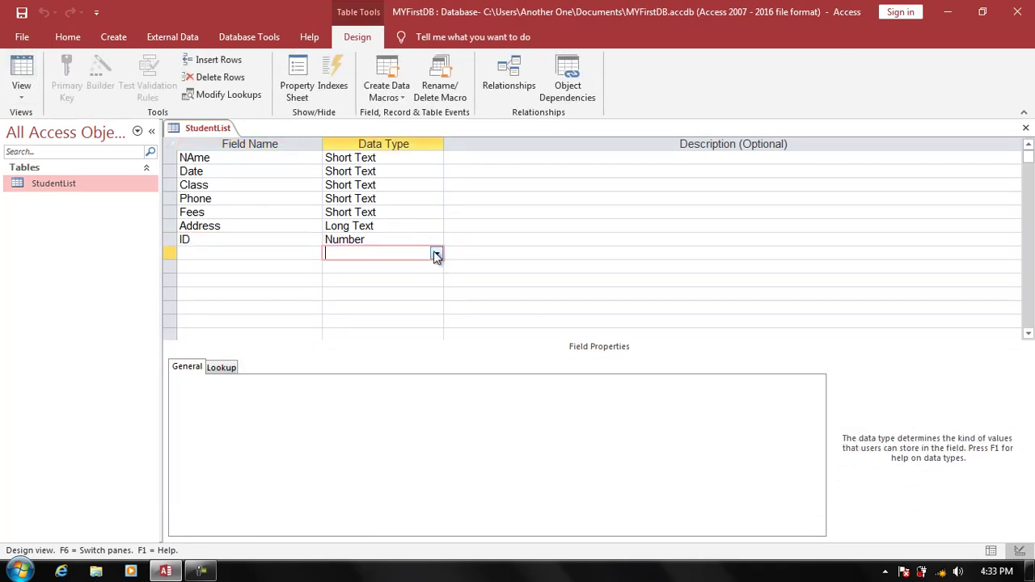
pyautogui.click(436, 253)
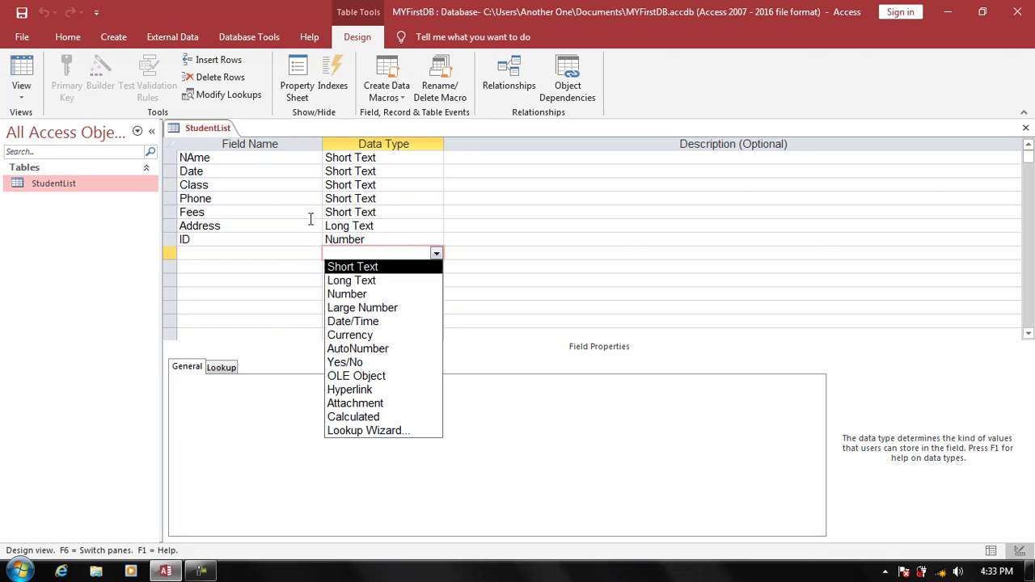
pyautogui.click(287, 197)
pyautogui.click(283, 186)
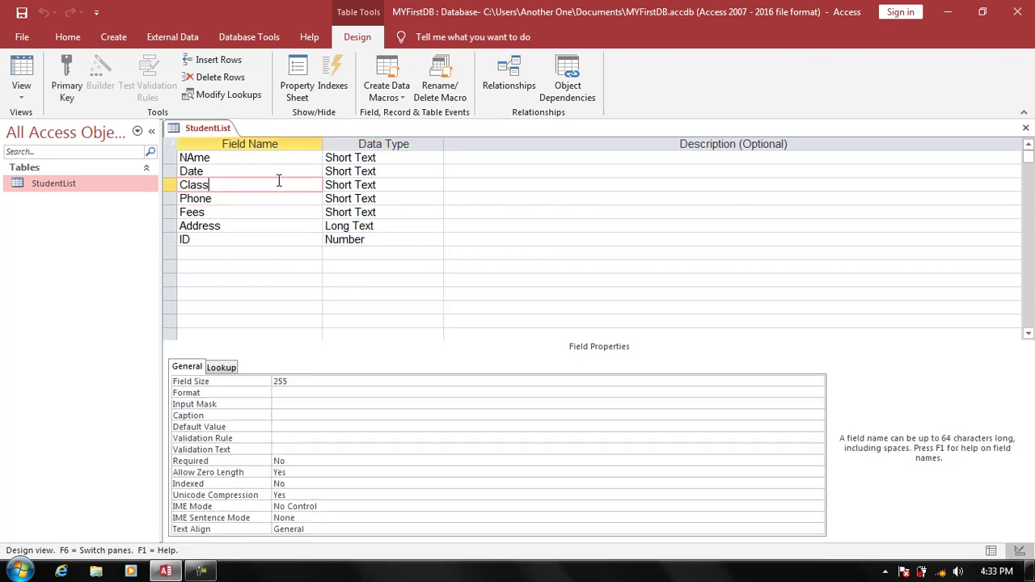
pyautogui.click(277, 172)
pyautogui.click(380, 172)
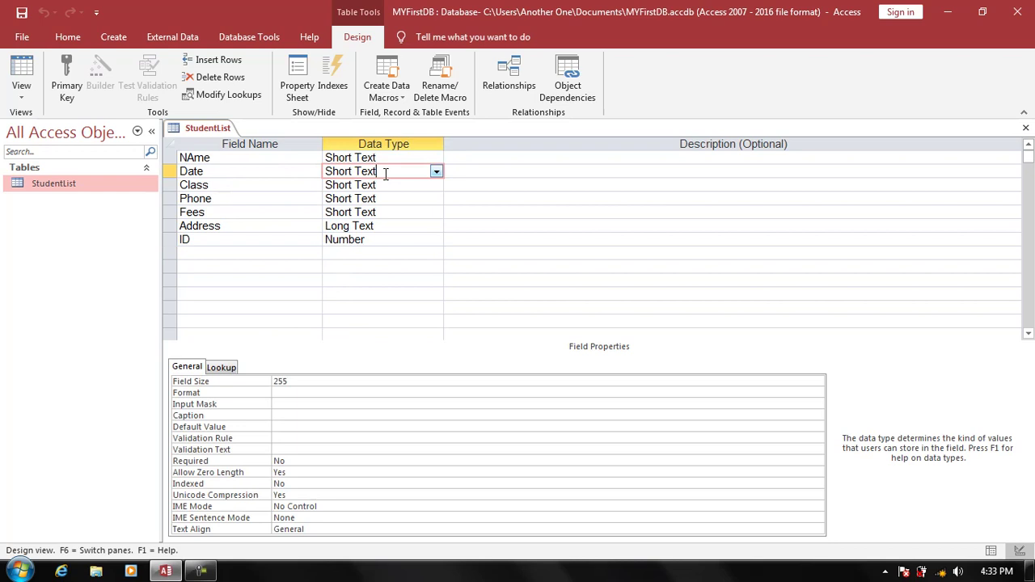
pyautogui.click(436, 171)
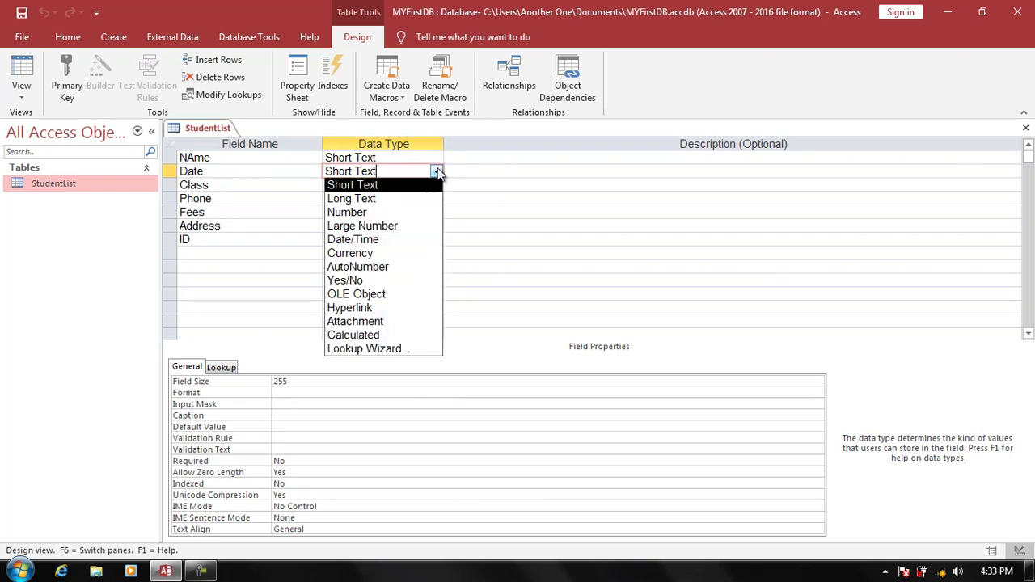
pyautogui.click(402, 241)
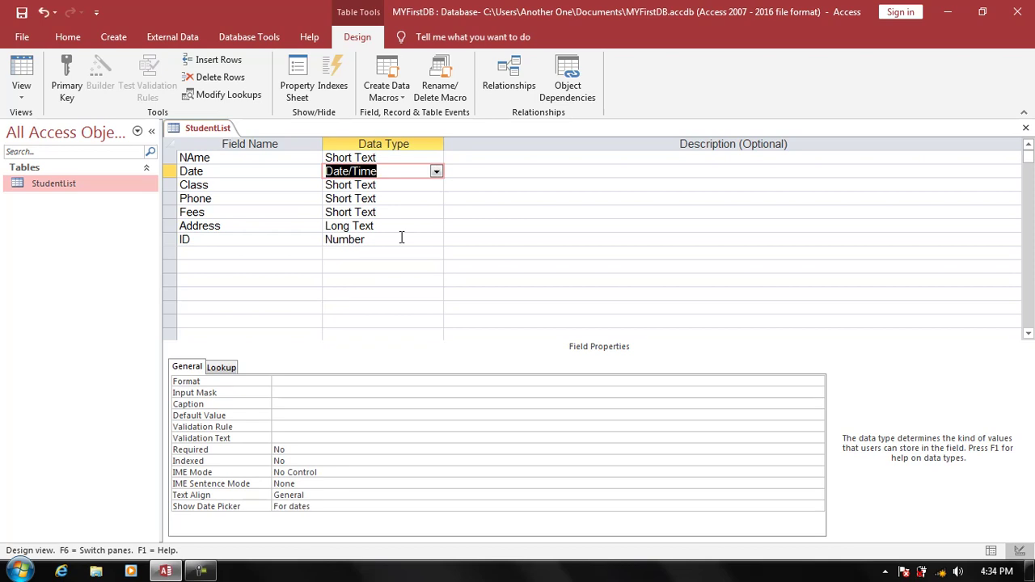
pyautogui.click(299, 190)
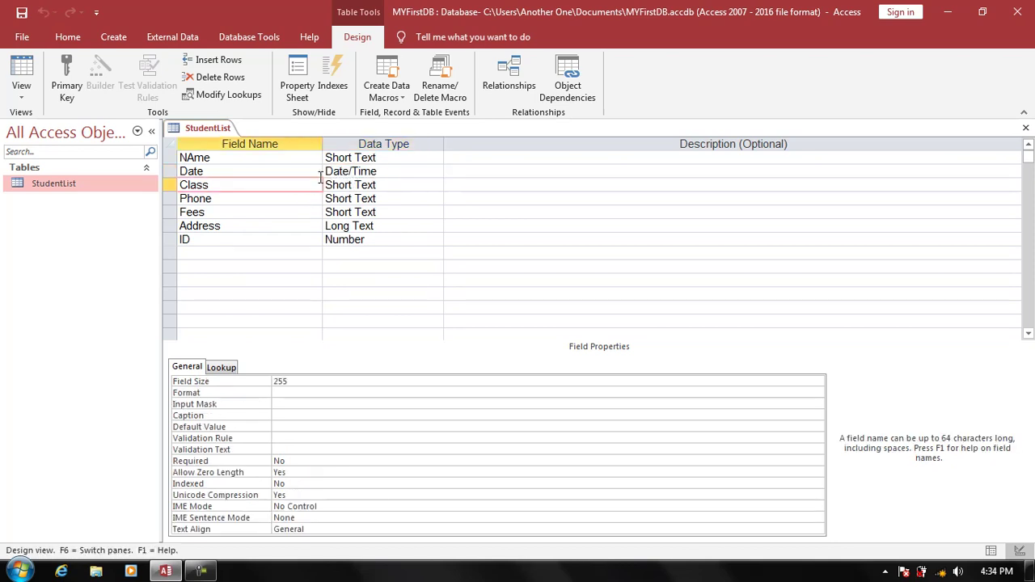
# - In the datasheet, pick January 24, 2021 from the calendar for the first record's Date
pyautogui.click(34, 71)
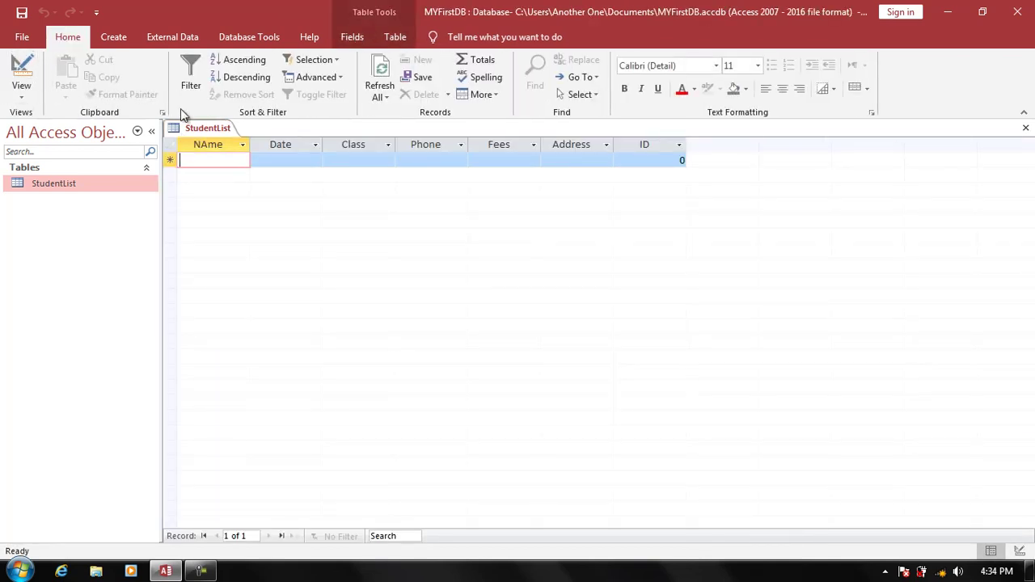
pyautogui.click(299, 163)
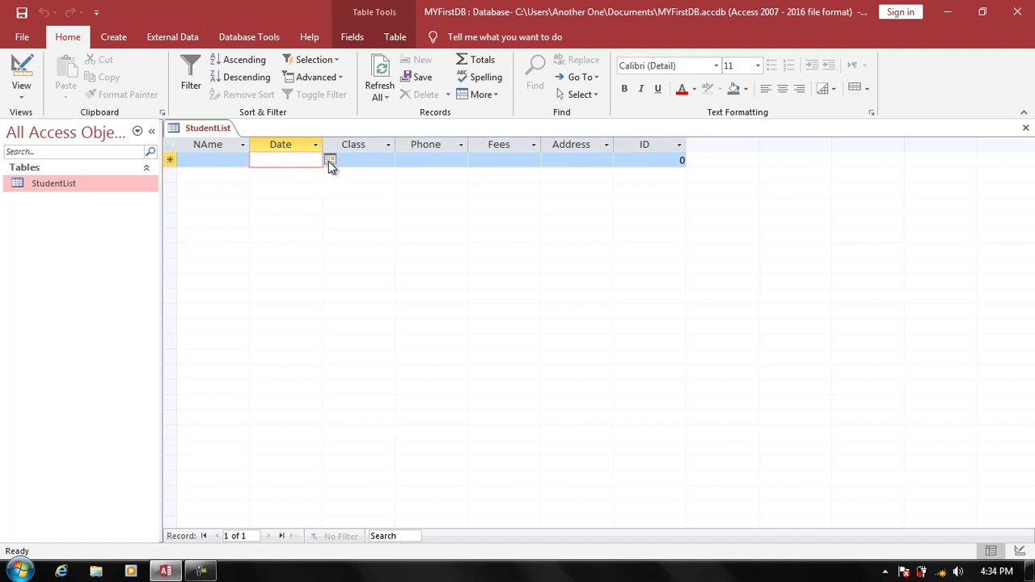
pyautogui.click(329, 161)
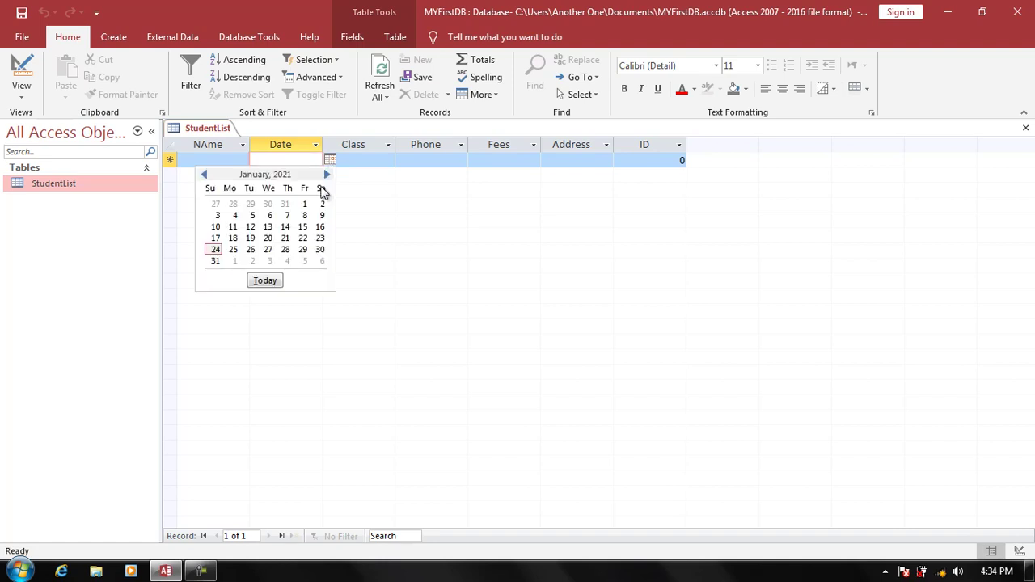
pyautogui.click(278, 279)
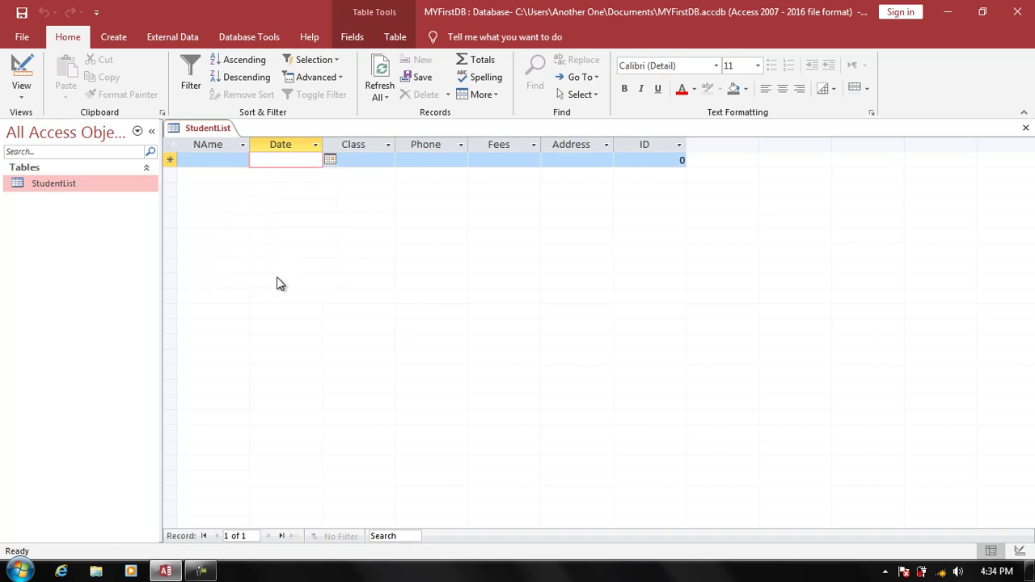
# - Replace the rejected 'SaterDay' entry with the date 2012/7/8 in the next record
pyautogui.click(295, 173)
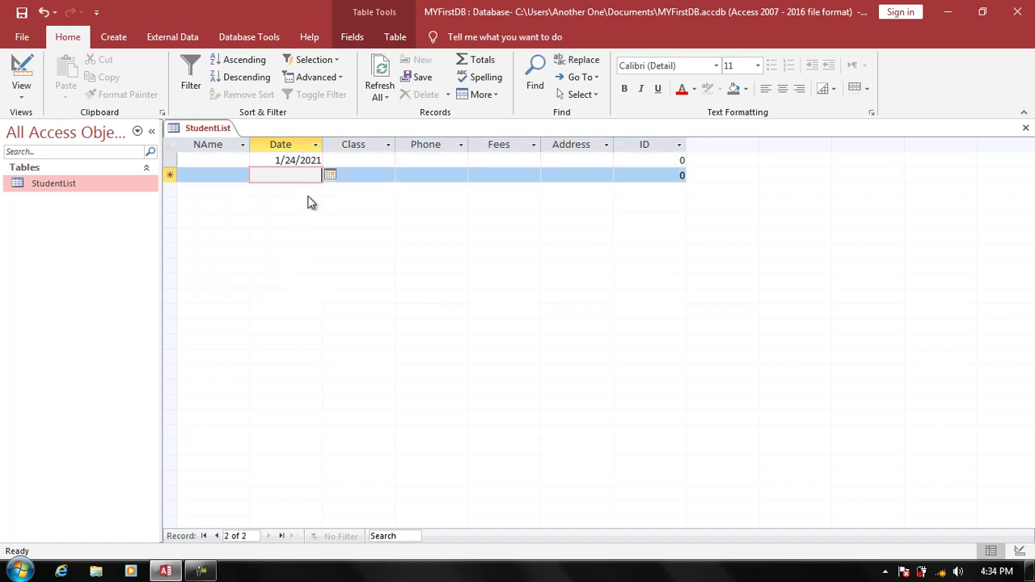
pyautogui.write('SaterDa')
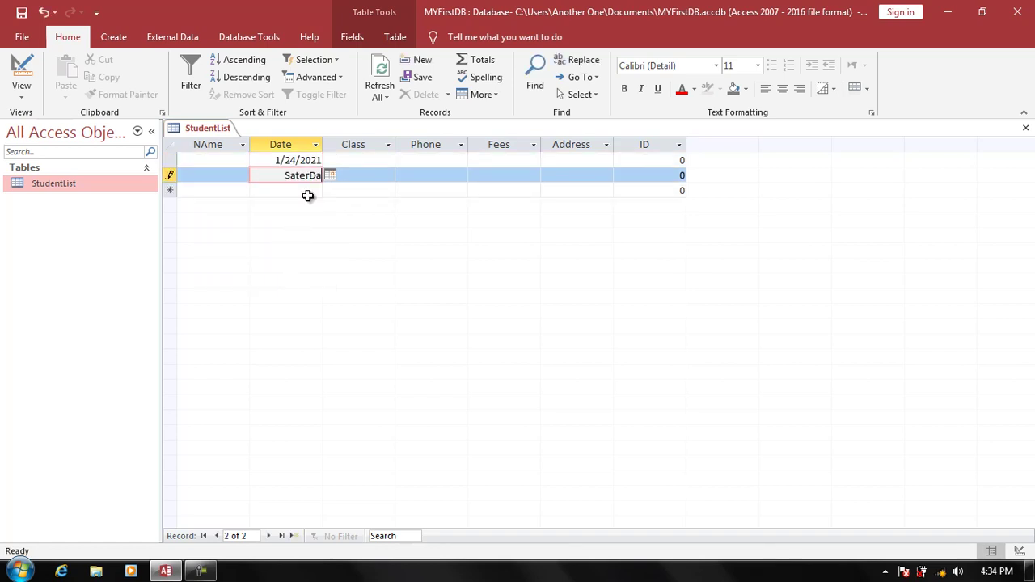
pyautogui.write('t')
pyautogui.press('BackSpace')
pyautogui.write('y')
pyautogui.click(308, 196)
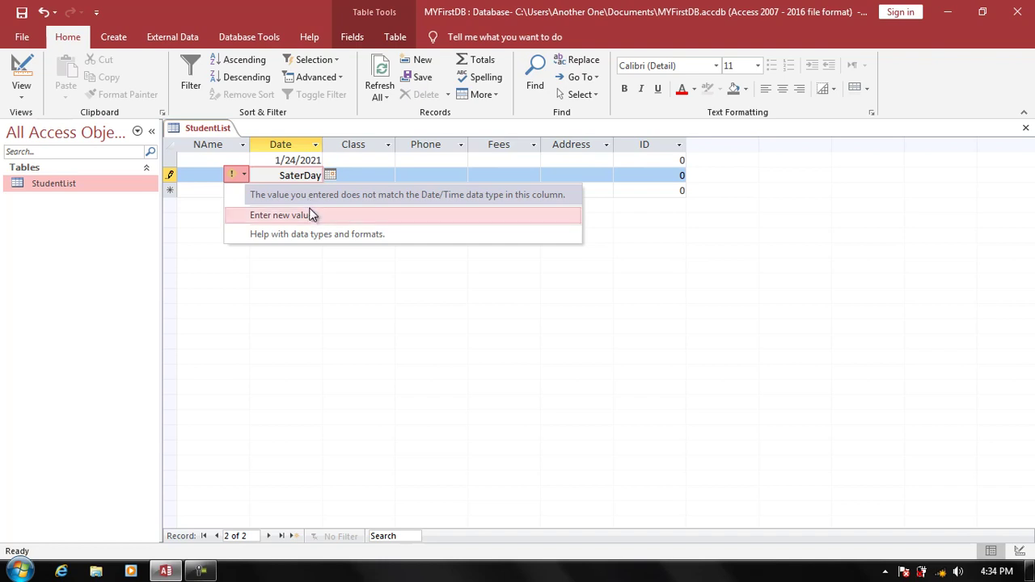
pyautogui.click(310, 215)
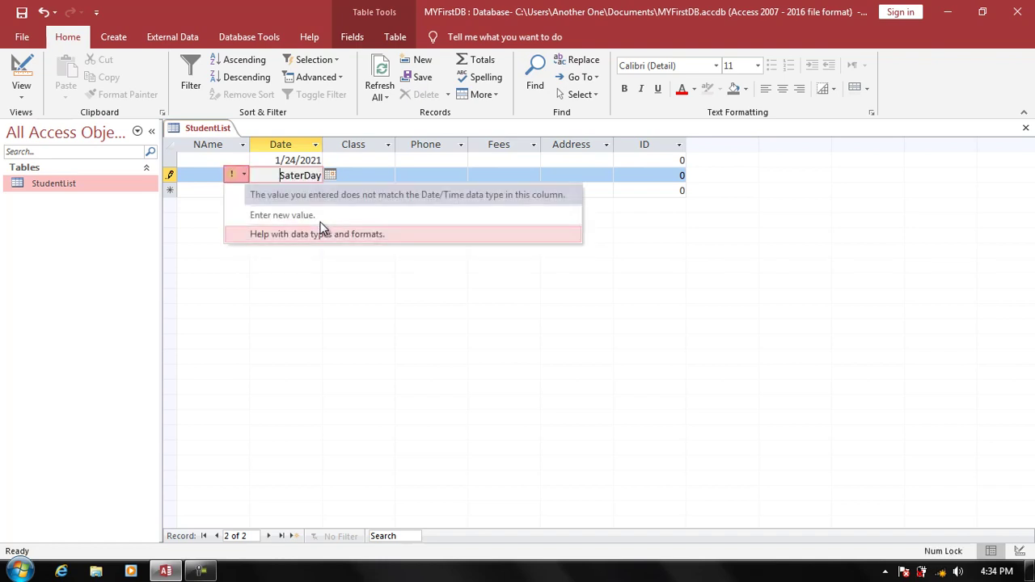
pyautogui.click(279, 176)
pyautogui.doubleClick(279, 175)
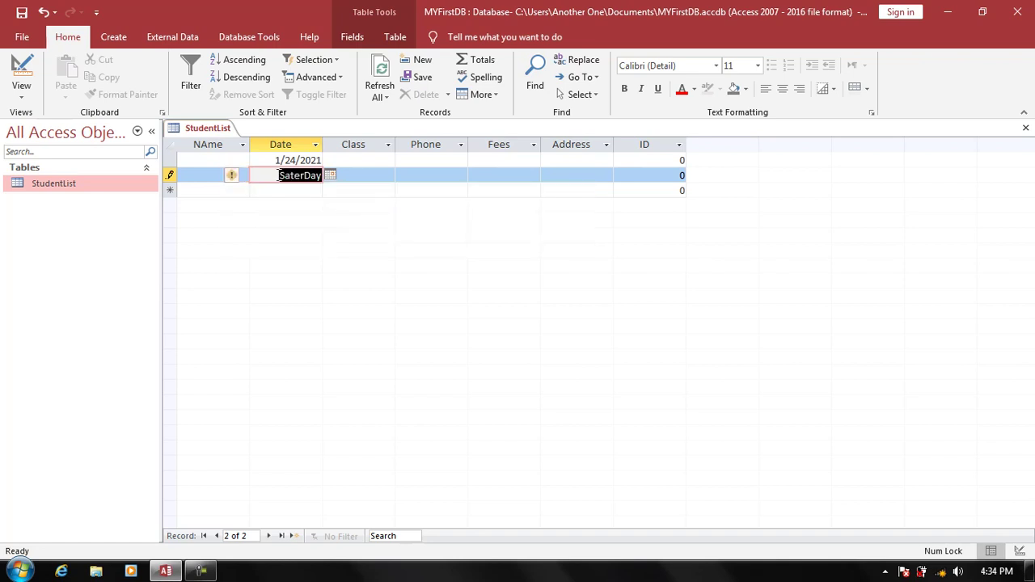
pyautogui.write('2012')
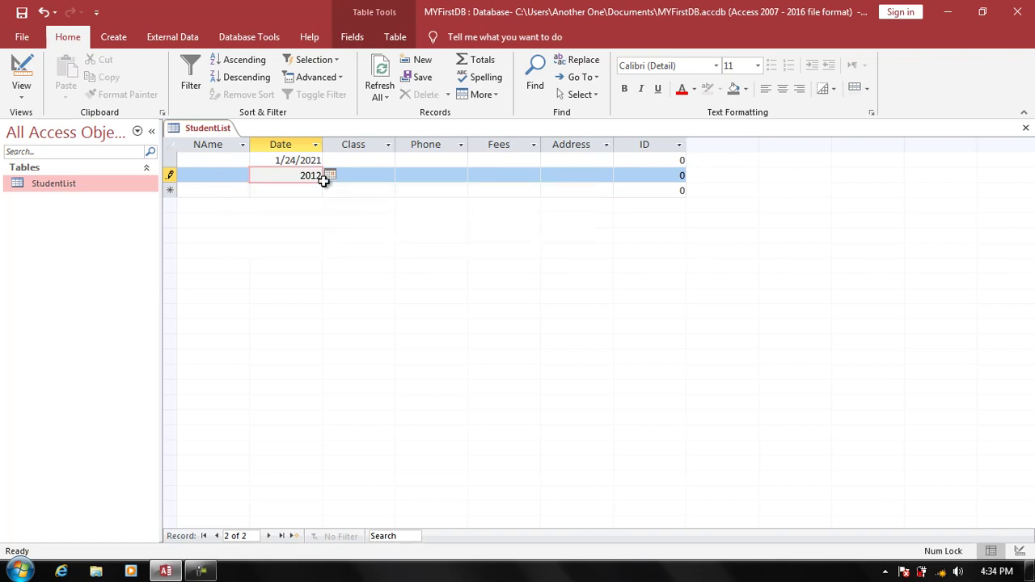
pyautogui.write('/7/8')
pyautogui.press('Tab')
# - Enter the time 12:5 as a new record's Date, stored as 12:05:00 PM
pyautogui.press('Down')
pyautogui.hotkey('shift', 'Tab')
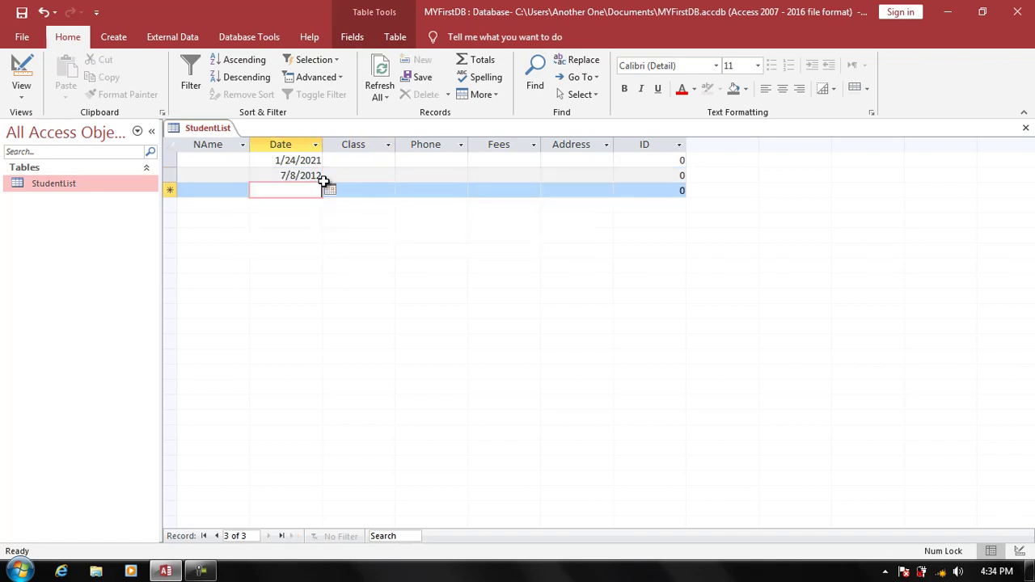
pyautogui.write('12:5')
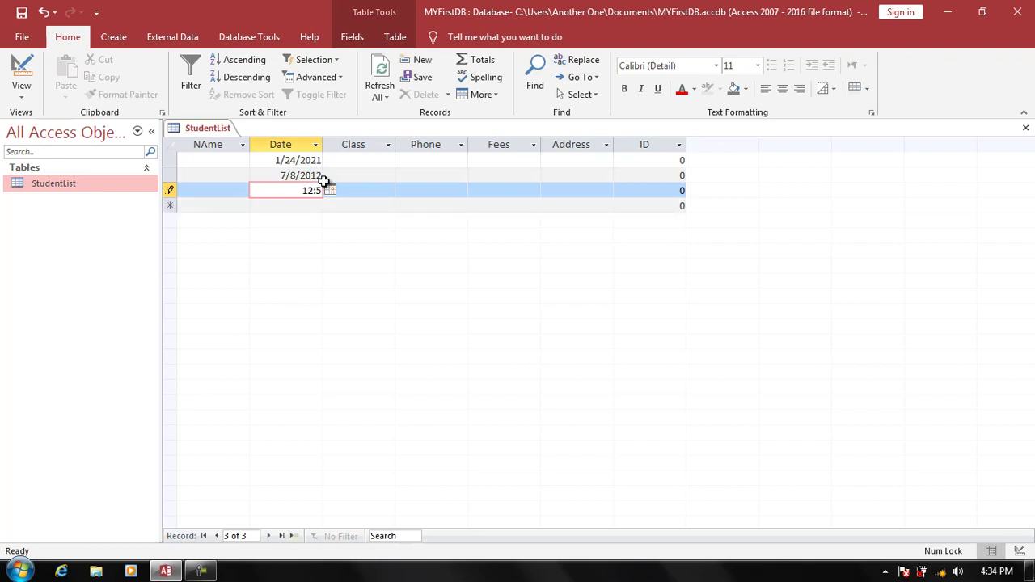
pyautogui.press('Tab')
# - Try entering 654654 as a date, then cancel the invalid new record
pyautogui.press('Down')
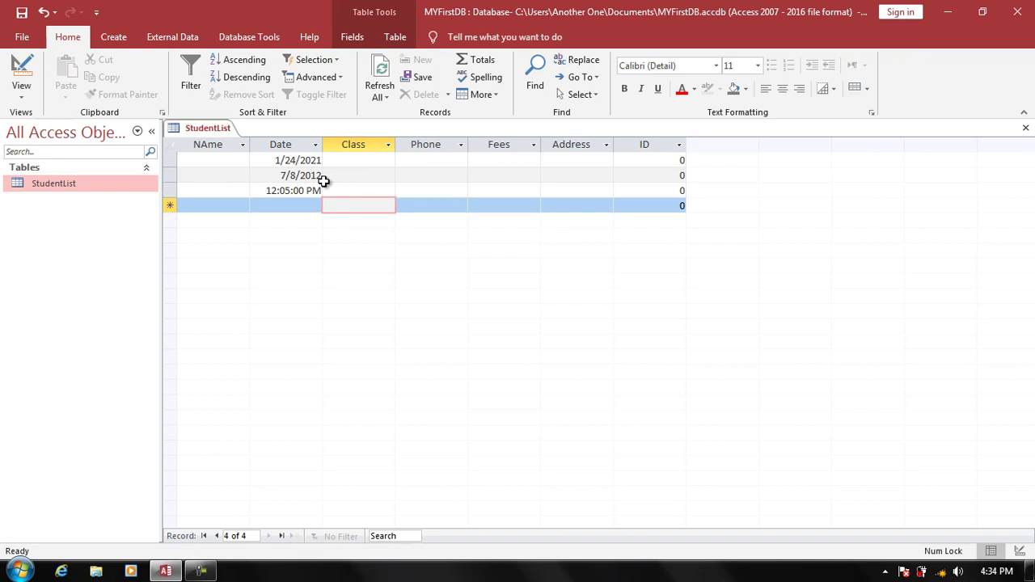
pyautogui.hotkey('shift', 'Tab')
pyautogui.write('654654')
pyautogui.press('Tab')
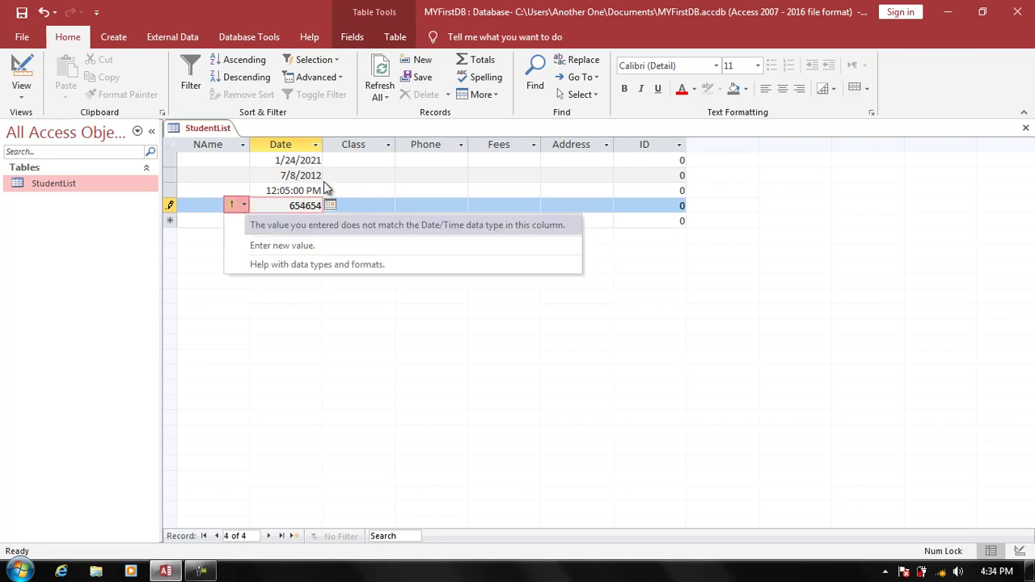
pyautogui.press('Down')
pyautogui.press('Return')
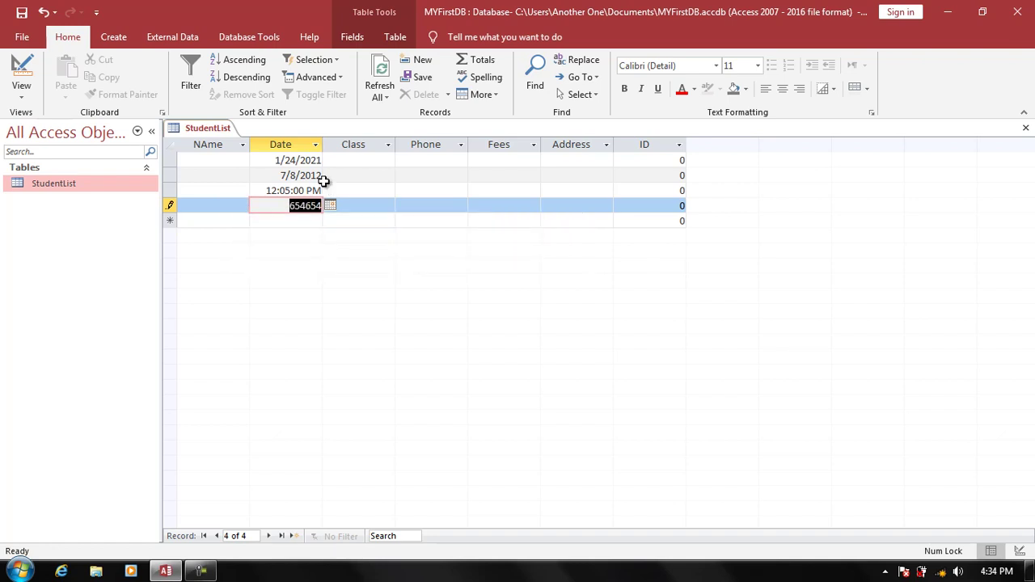
pyautogui.press('Escape')
pyautogui.press('Escape')
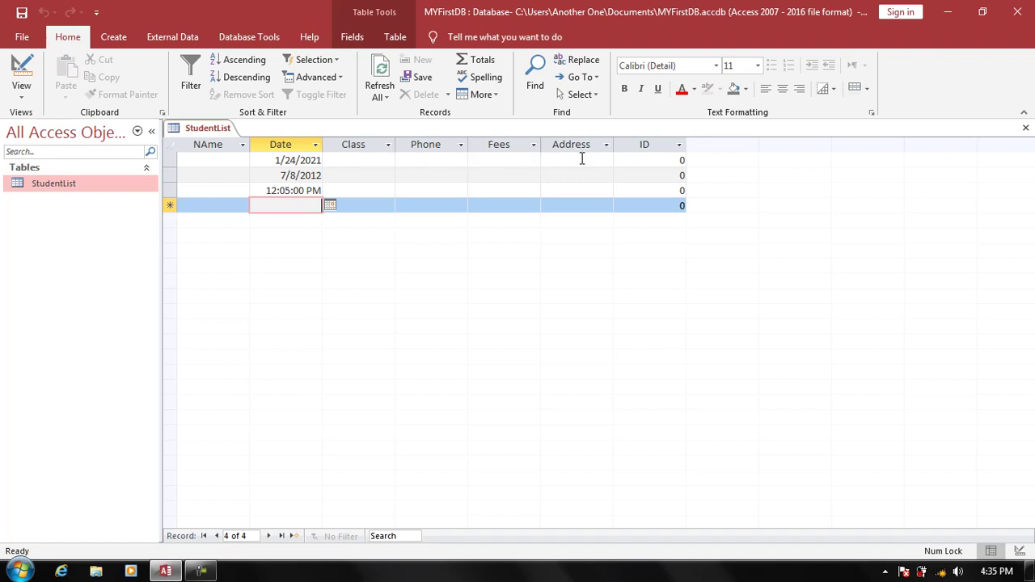
# - Set the first record's ID to 13546 after the text 'One' is rejected
pyautogui.click(639, 159)
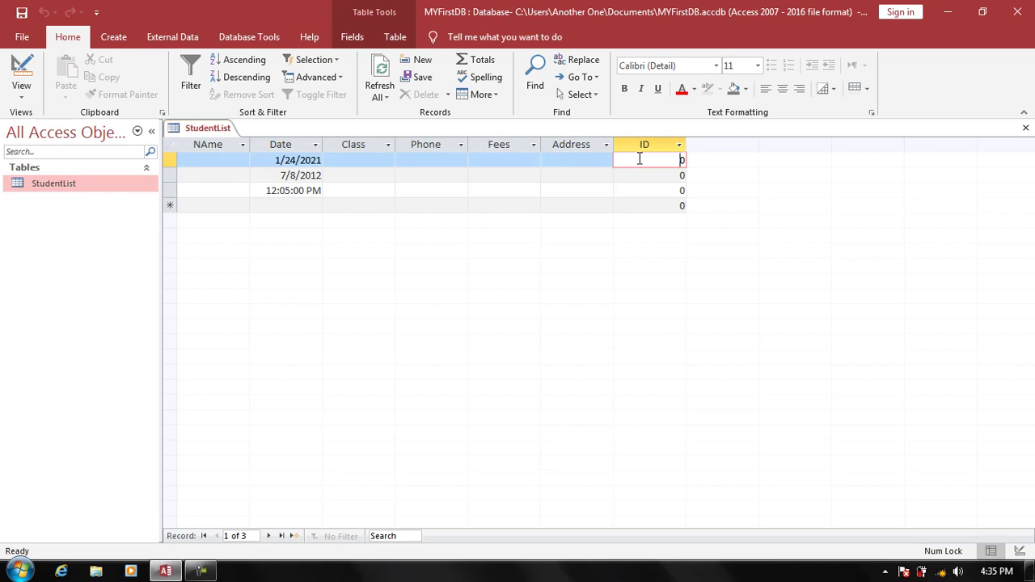
pyautogui.moveTo(639, 160); pyautogui.dragTo(718, 160)
pyautogui.write('One')
pyautogui.press('BackSpace')
pyautogui.press('BackSpace')
pyautogui.press('BackSpace')
pyautogui.write('135')
pyautogui.write('46')
pyautogui.press('Tab')
# - Replace the invalid second-record ID with 656 and return to Design view
pyautogui.press('Tab')
pyautogui.press('Tab')
pyautogui.press('Tab')
pyautogui.press('Tab')
pyautogui.press('Tab')
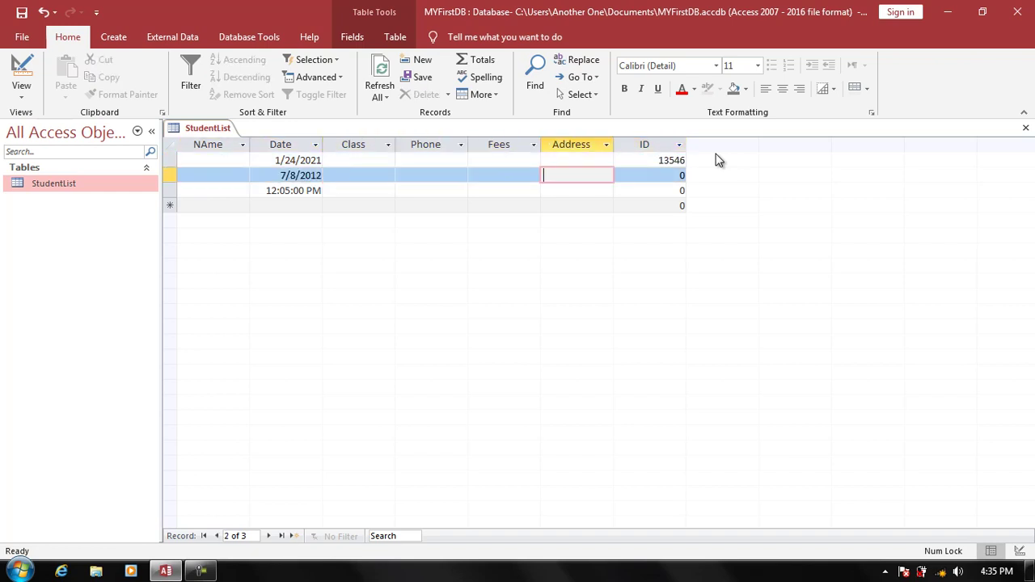
pyautogui.press('Tab')
pyautogui.press('Tab')
pyautogui.hotkey('shift', 'Tab')
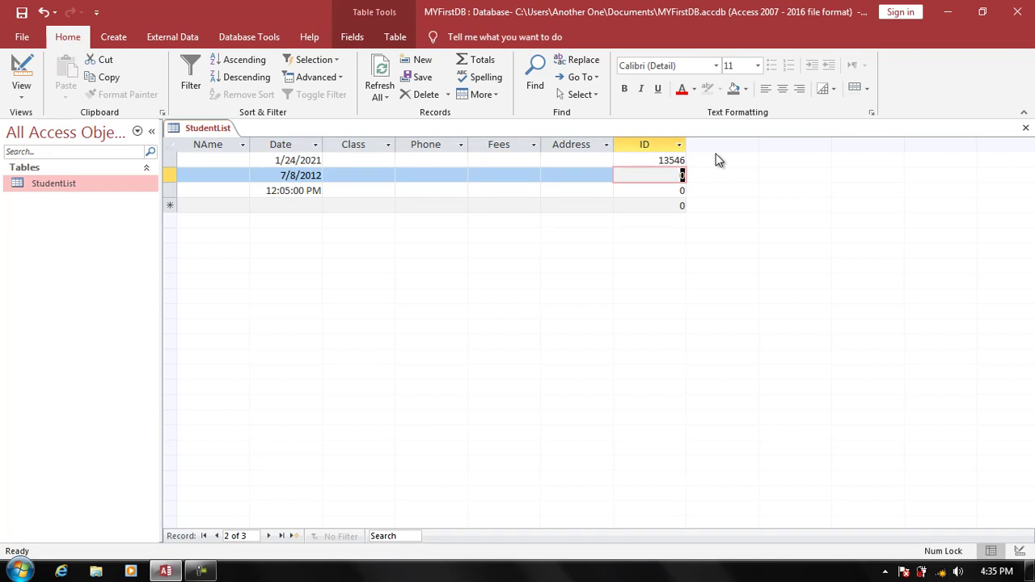
pyautogui.write('sdfsadfsadf')
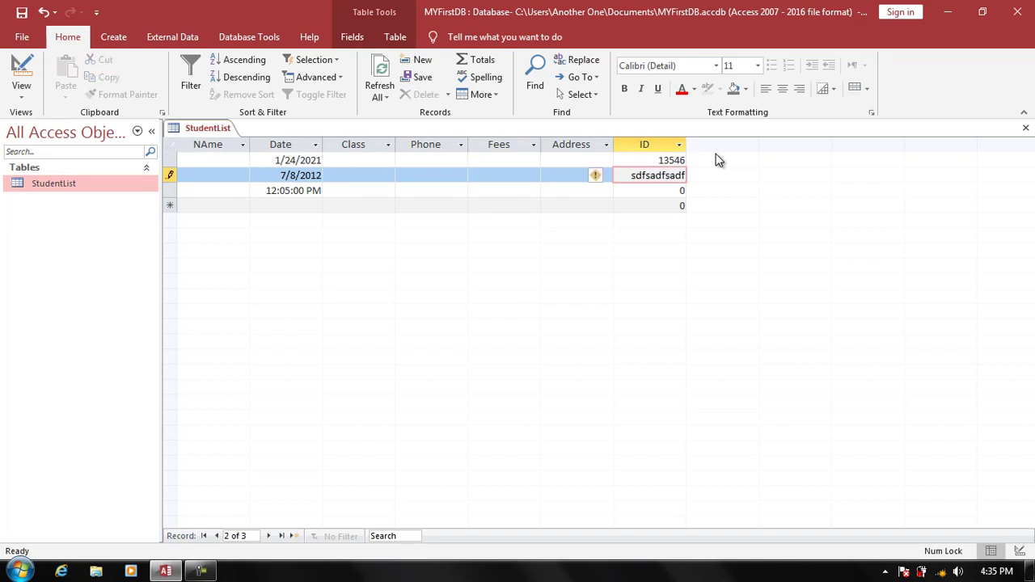
pyautogui.click(598, 175)
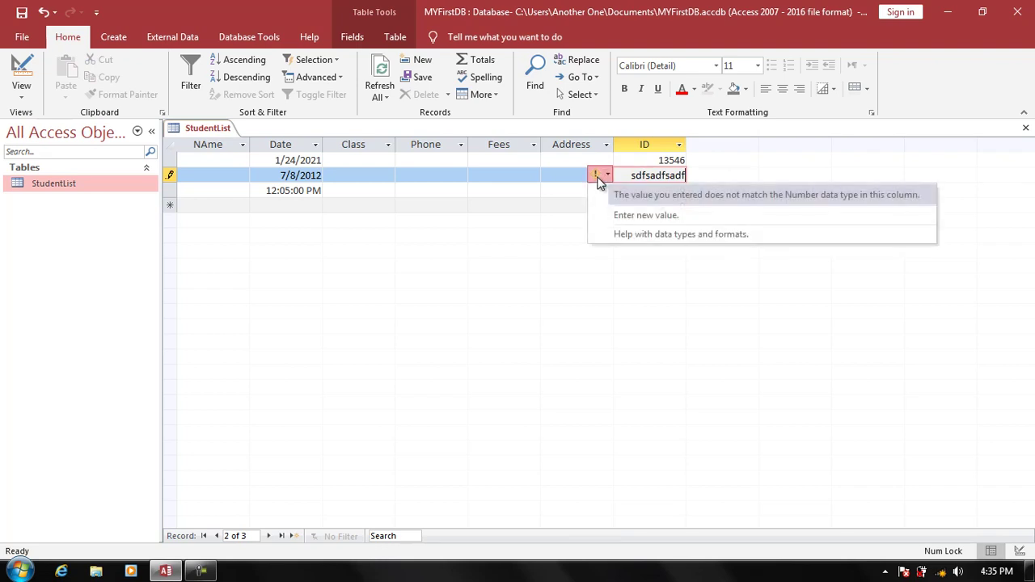
pyautogui.click(639, 214)
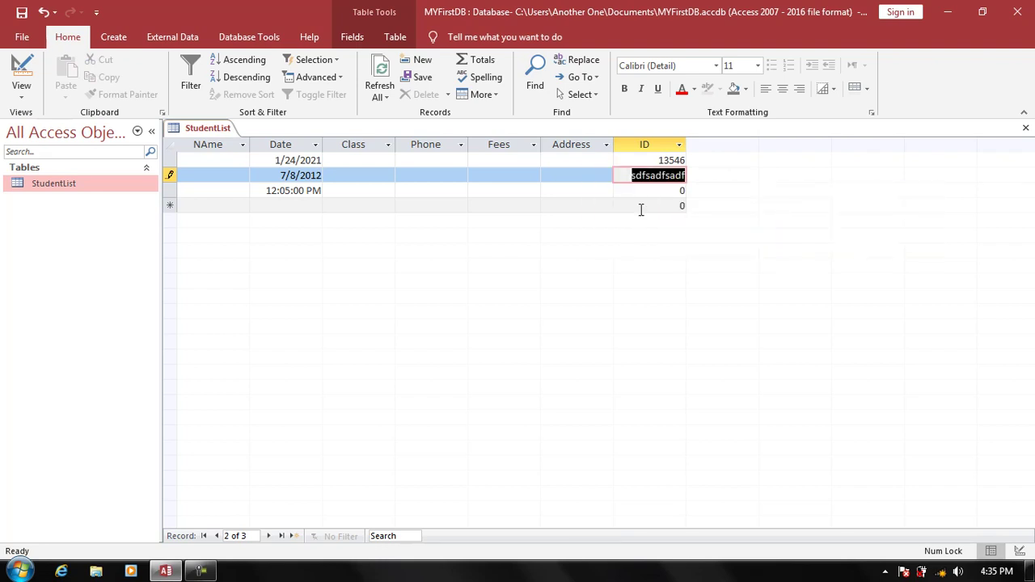
pyautogui.write('656')
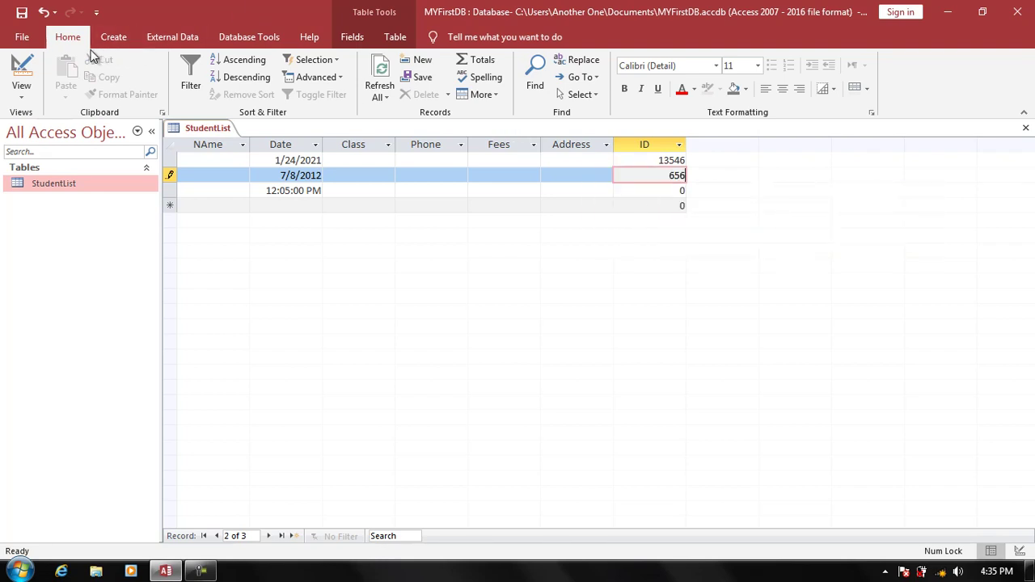
pyautogui.click(32, 67)
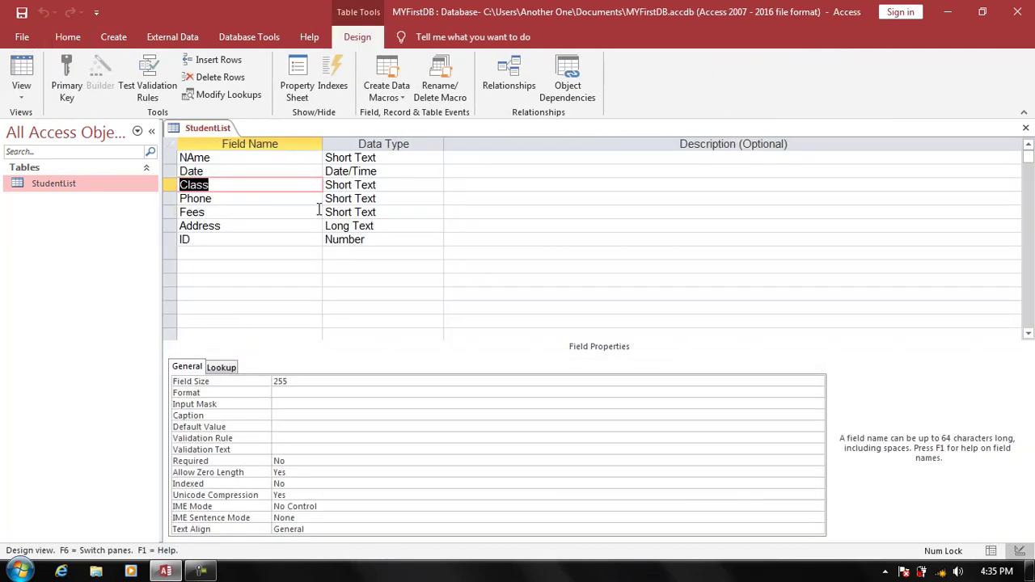
# - Change the Fees field's data type to Currency
pyautogui.click(364, 253)
pyautogui.click(435, 252)
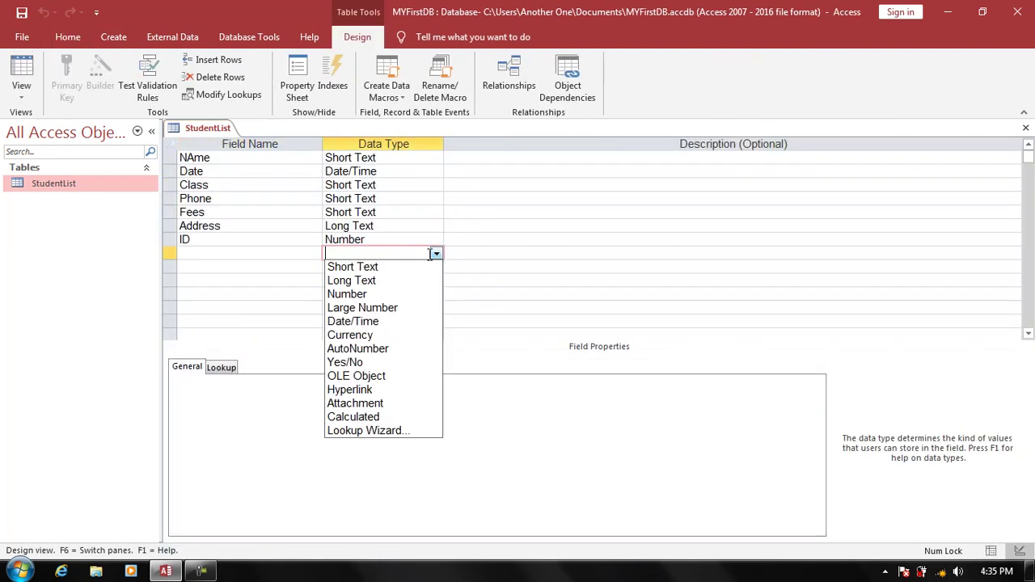
pyautogui.click(272, 215)
pyautogui.moveTo(395, 216); pyautogui.dragTo(314, 212)
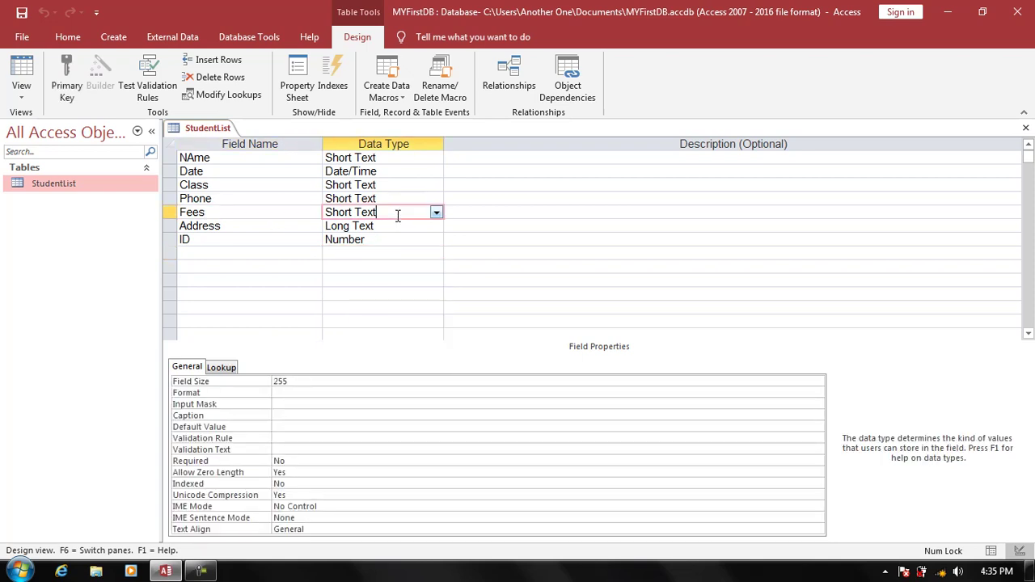
pyautogui.write('currency')
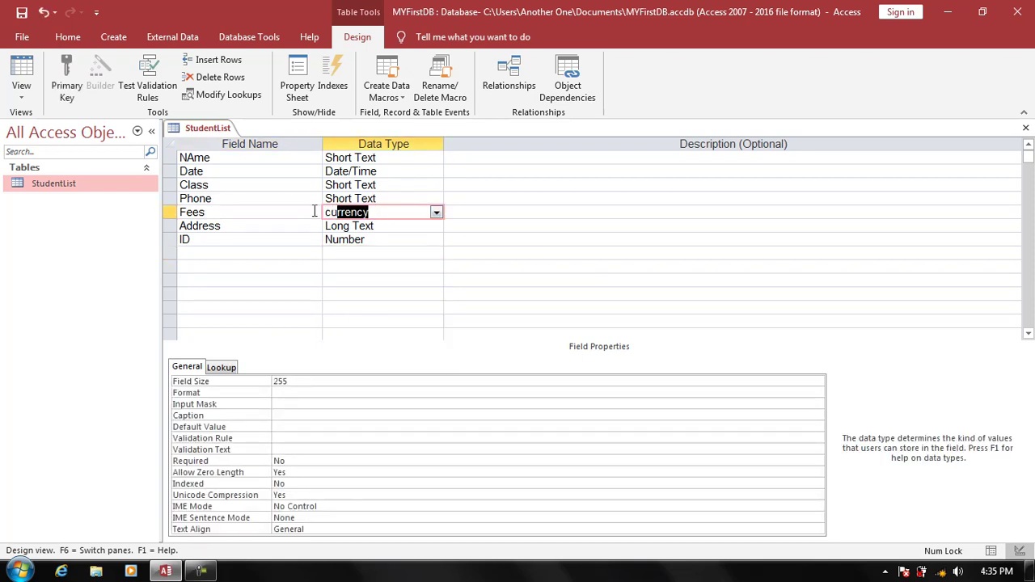
pyautogui.press('Tab')
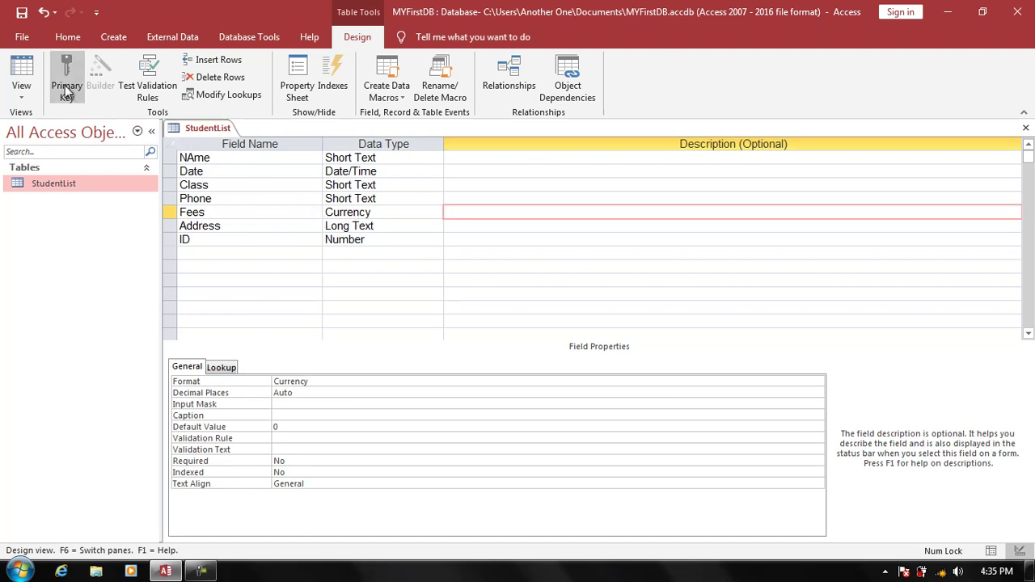
# - Save the design, accept the data loss warning and delete all existing records
pyautogui.click(22, 75)
pyautogui.press('Return')
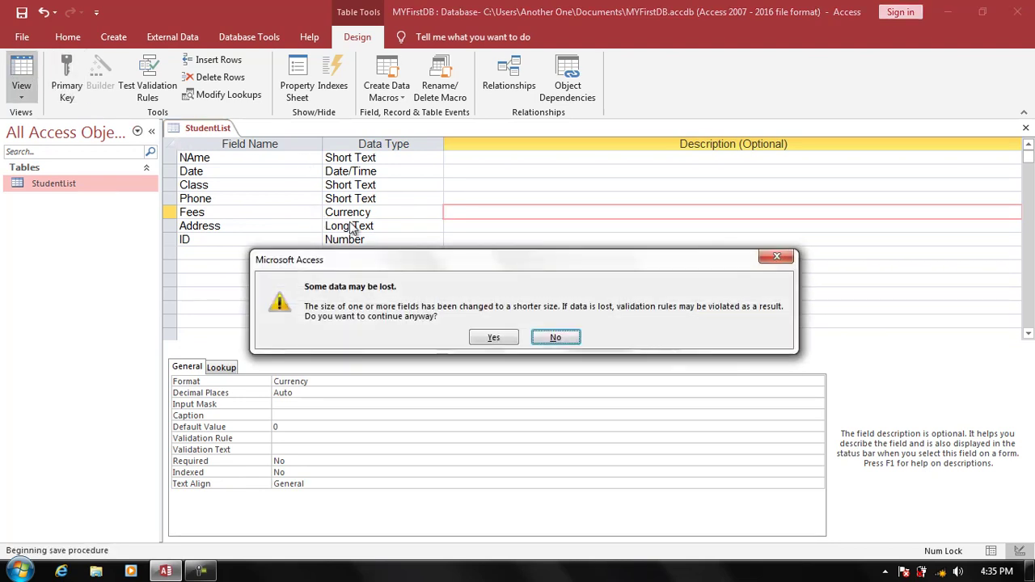
pyautogui.click(513, 332)
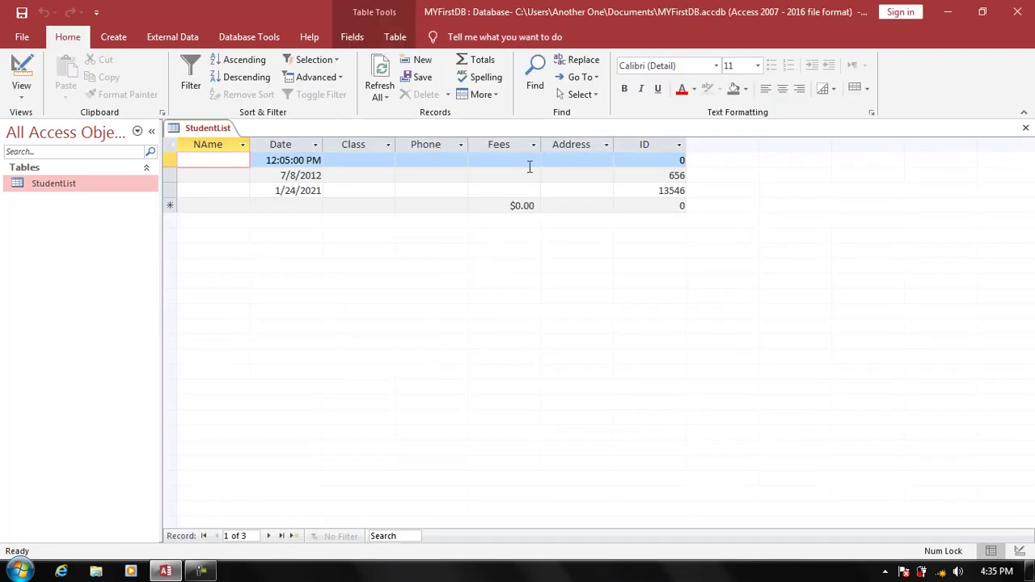
pyautogui.click(168, 141)
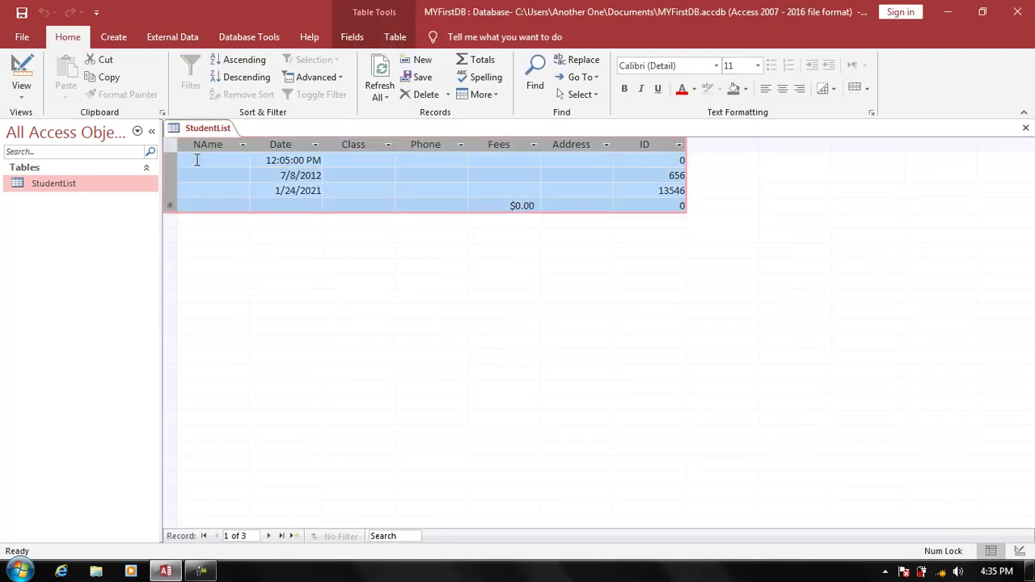
pyautogui.press('Delete')
pyautogui.press('Return')
# - Enter a new record: the student's name, date 2018/7/8, class Word, a phone number, fees 500
pyautogui.click(197, 161)
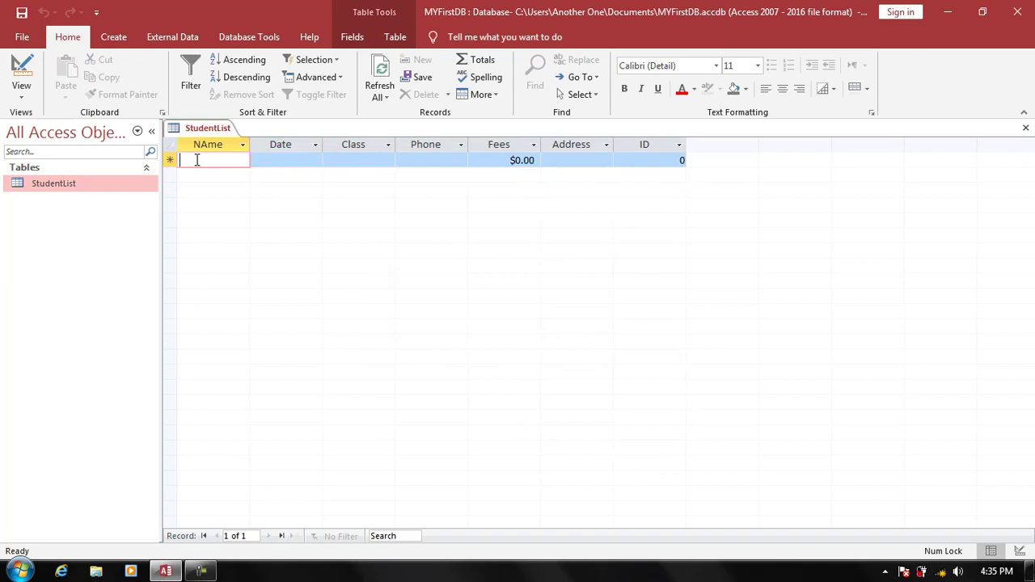
pyautogui.write('Ahmad')
pyautogui.press('Tab')
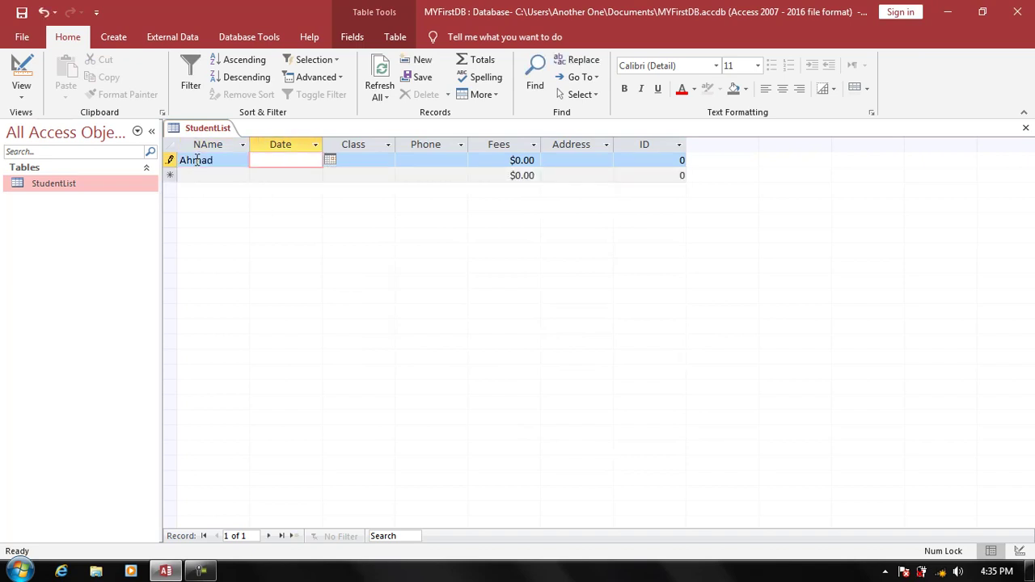
pyautogui.write('2018')
pyautogui.write('/7/8')
pyautogui.press('Tab')
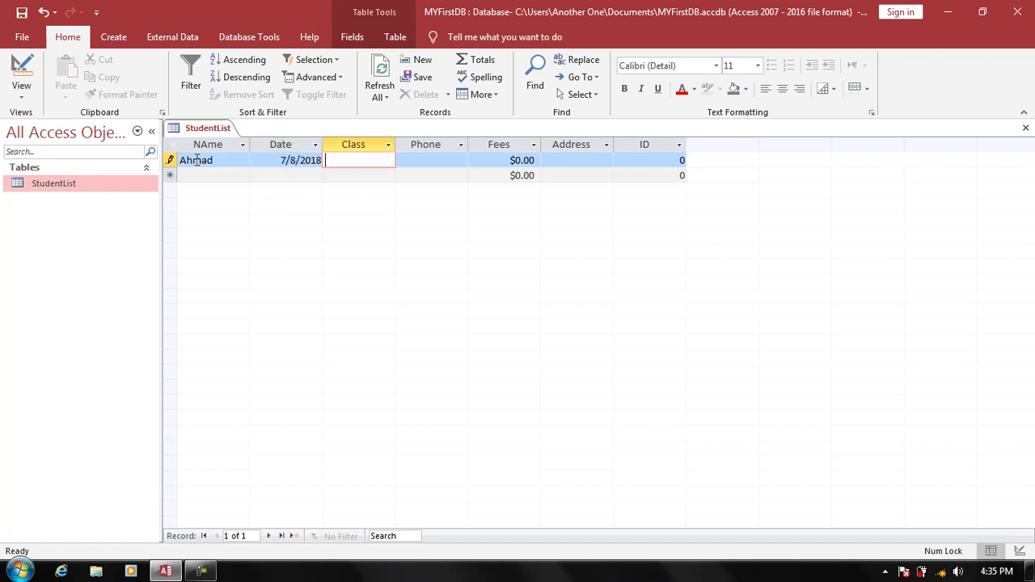
pyautogui.write('Wor')
pyautogui.write('d')
pyautogui.press('Tab')
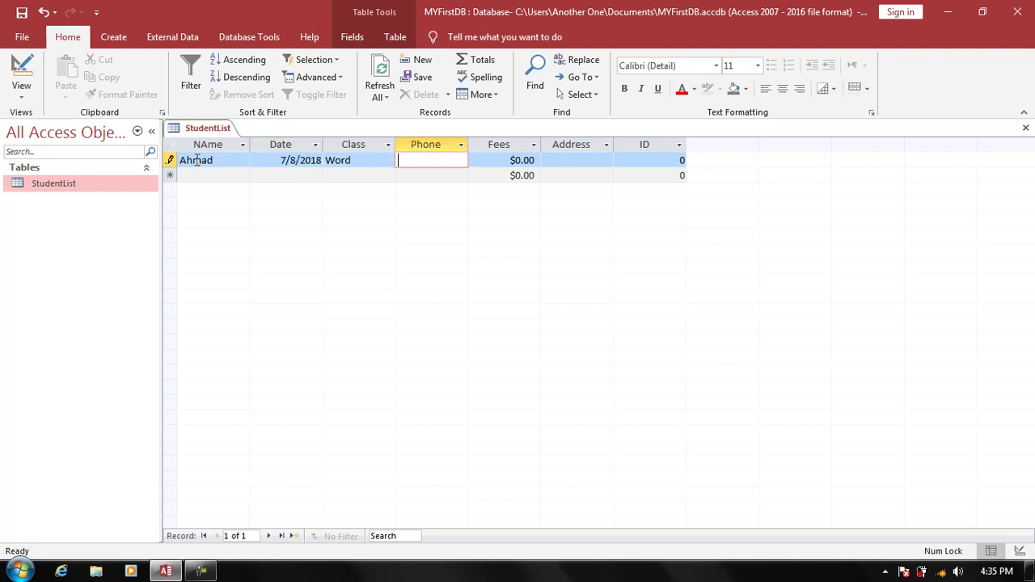
pyautogui.write('56465')
pyautogui.press('Tab')
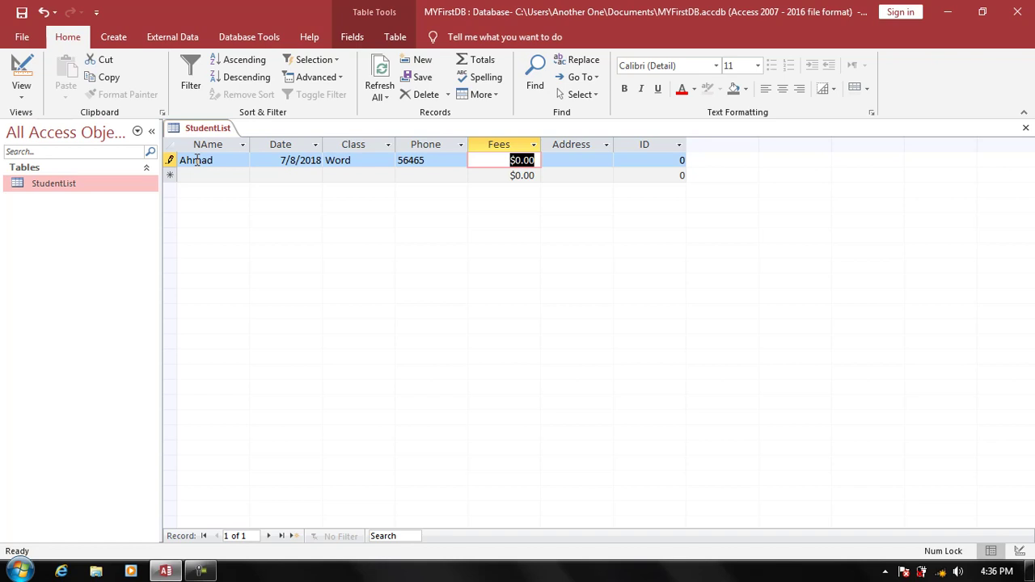
pyautogui.write('500')
pyautogui.press('Tab')
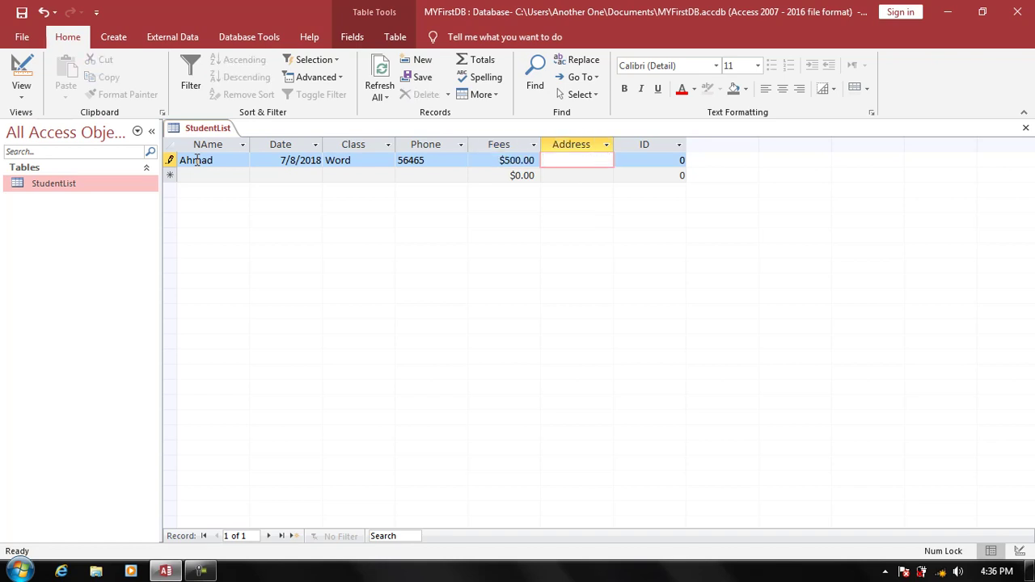
pyautogui.hotkey('shift', 'Tab')
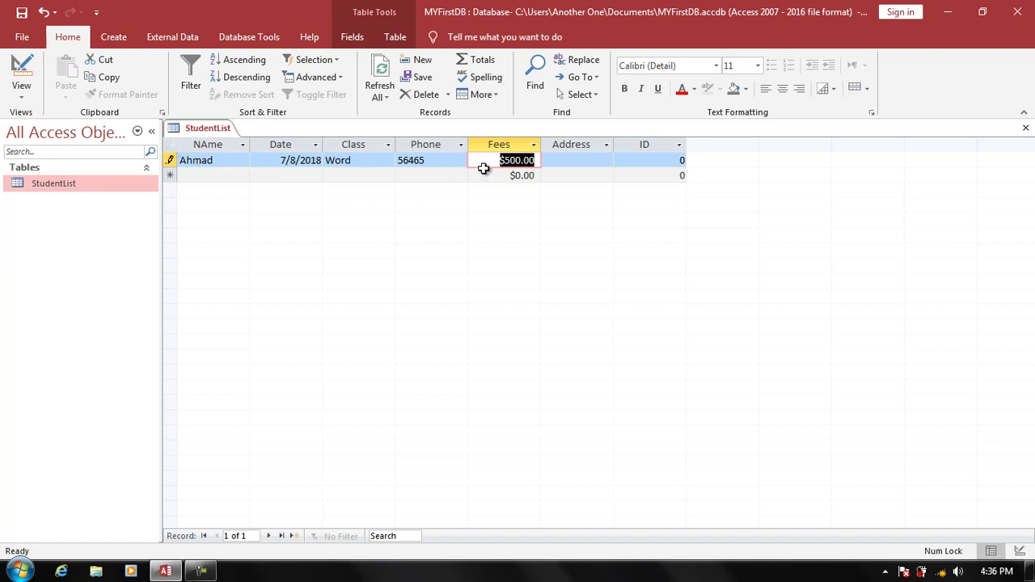
# - Fill the record's Address with 'Long Text' and its ID with 21354
pyautogui.click(558, 161)
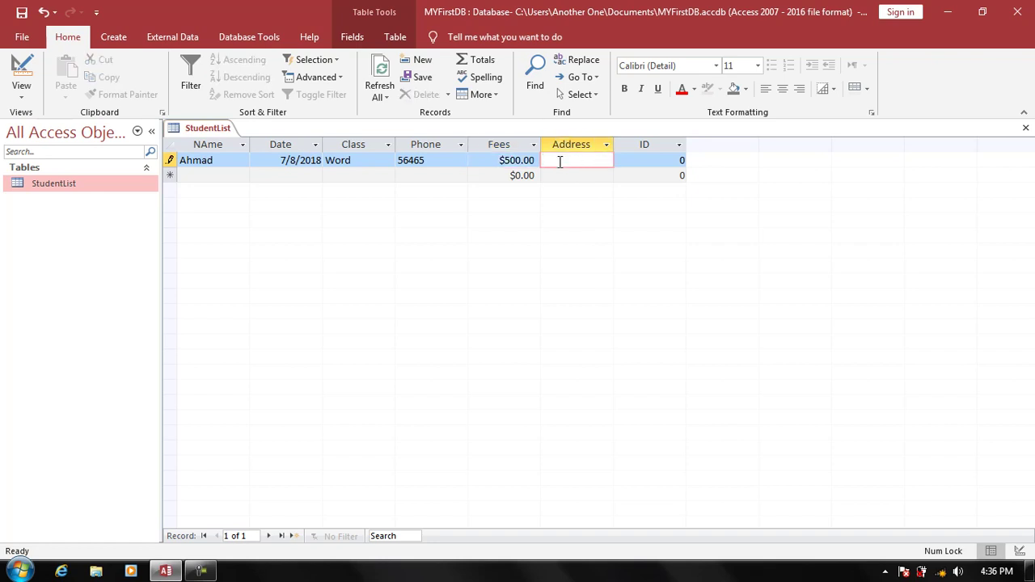
pyautogui.write('Long Te')
pyautogui.write('xt')
pyautogui.press('Tab')
pyautogui.write('2')
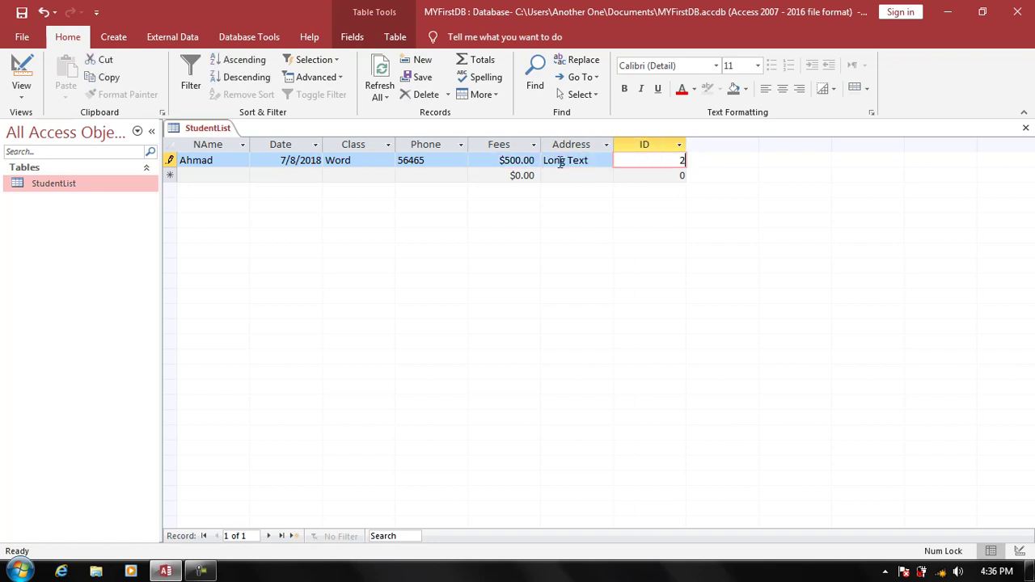
pyautogui.write('1354')
pyautogui.press('Tab')
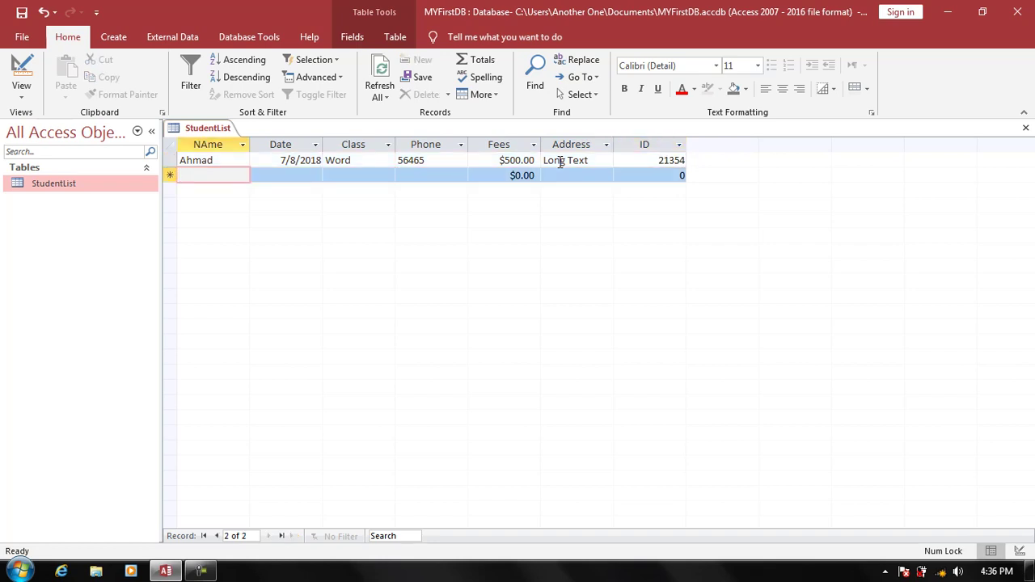
# - In Design view, add a new field named IDs with the AutoNumber data type
pyautogui.click(21, 74)
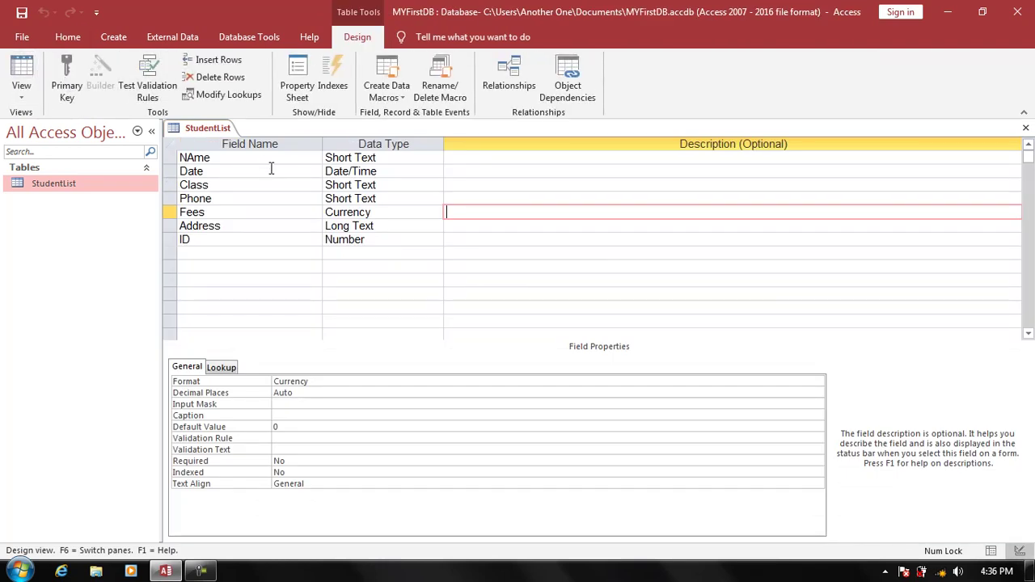
pyautogui.click(330, 243)
pyautogui.click(334, 253)
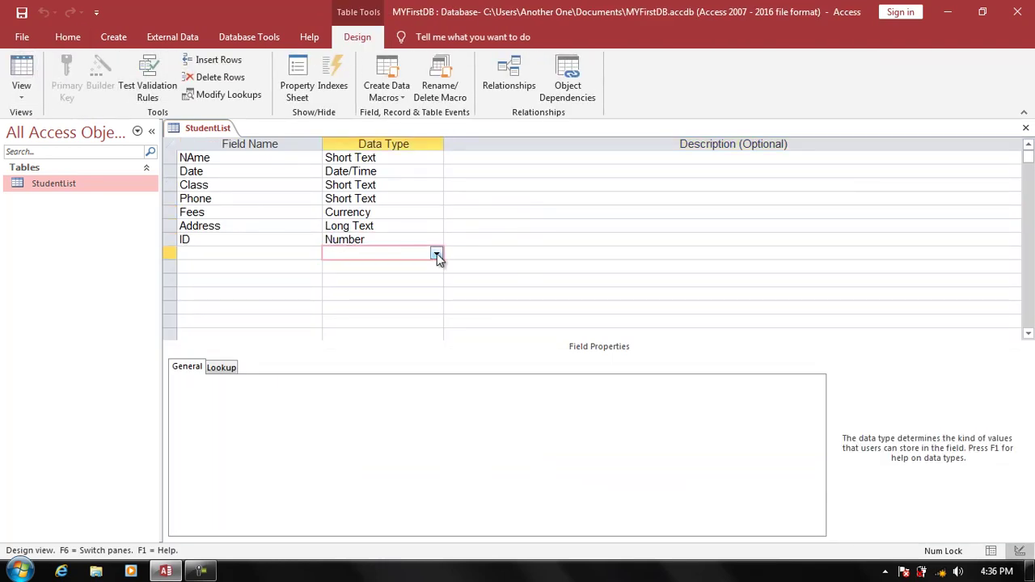
pyautogui.click(436, 254)
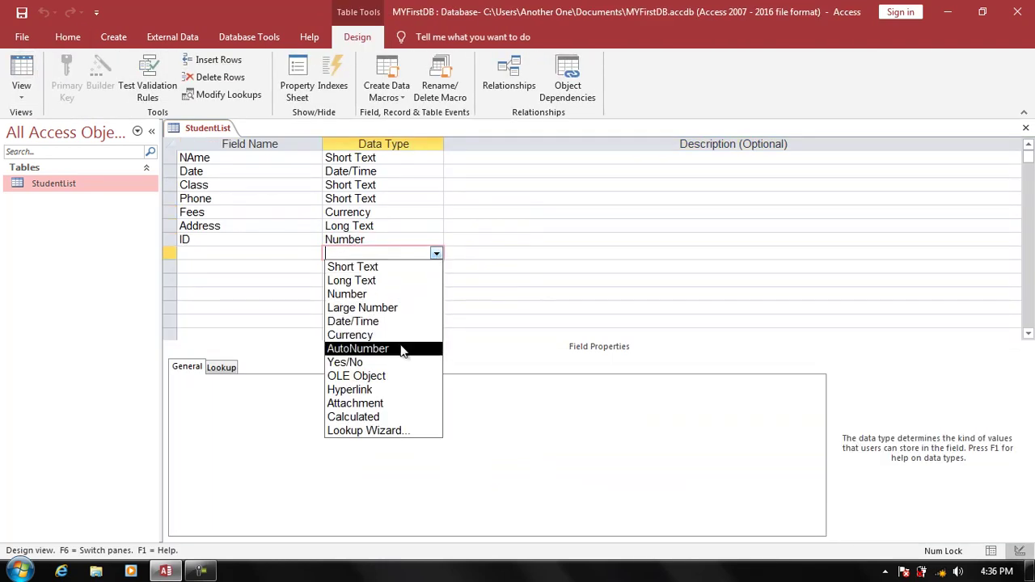
pyautogui.click(218, 254)
pyautogui.write('I')
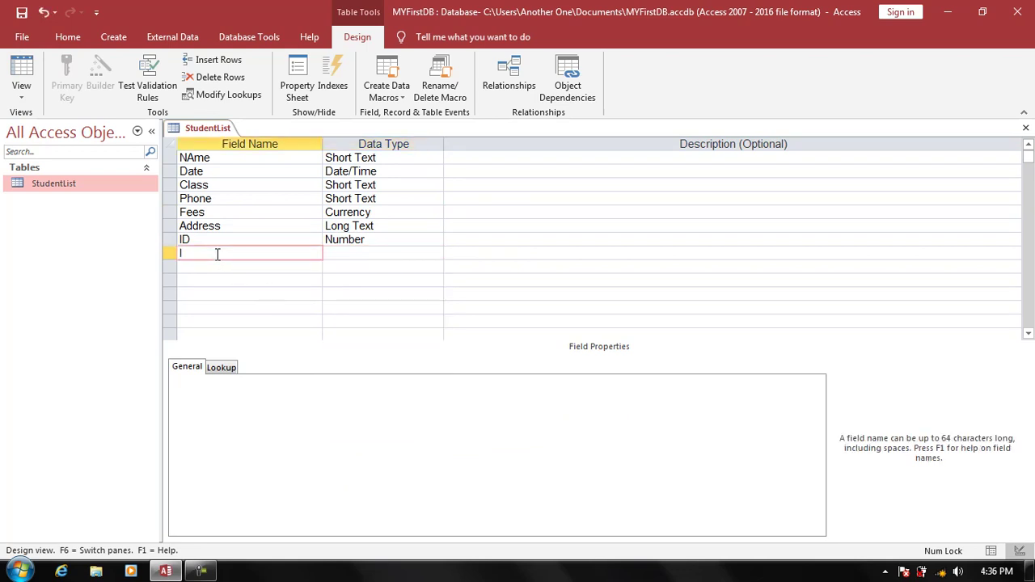
pyautogui.write('Ds')
pyautogui.click(356, 253)
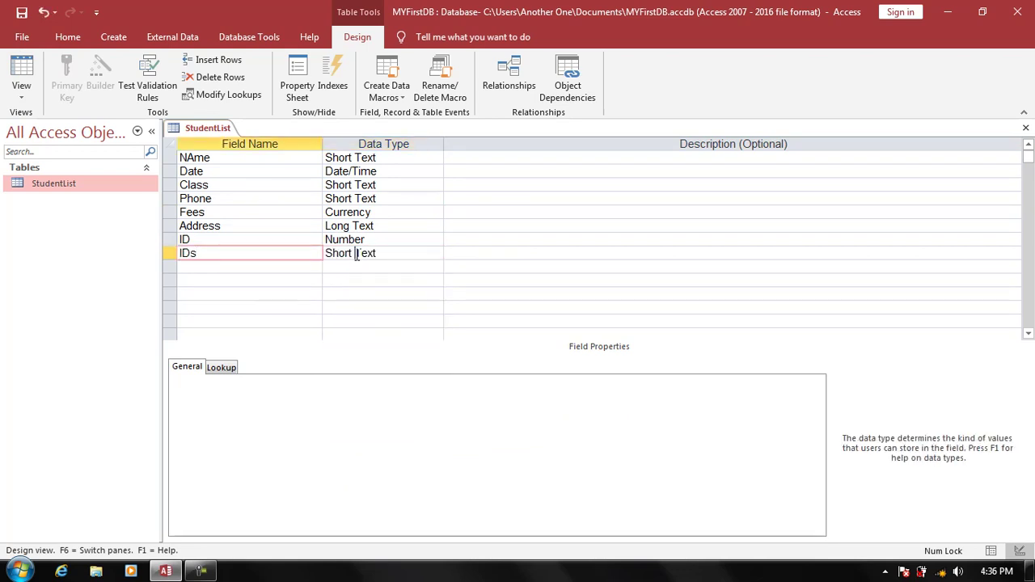
pyautogui.click(436, 253)
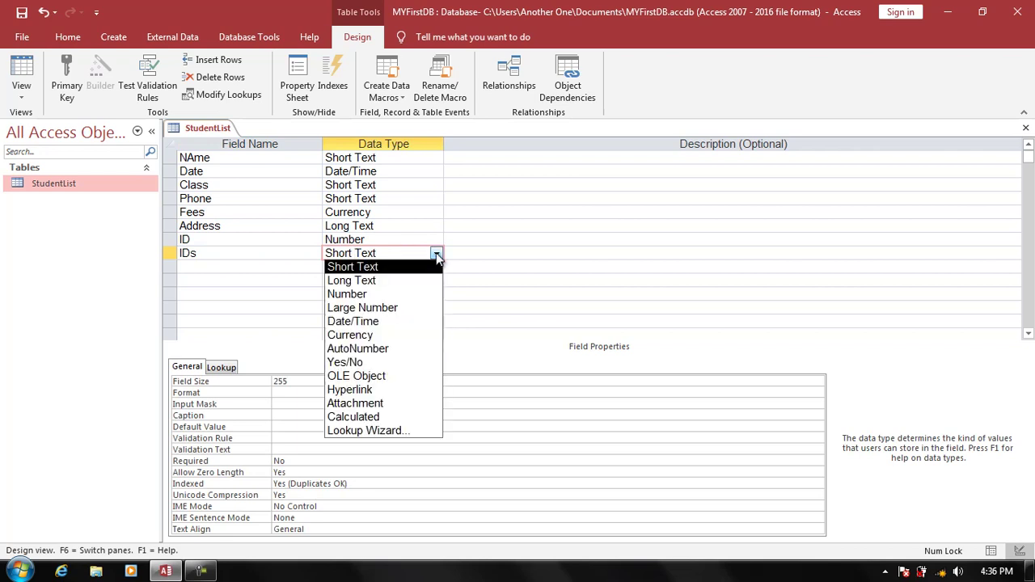
pyautogui.click(407, 349)
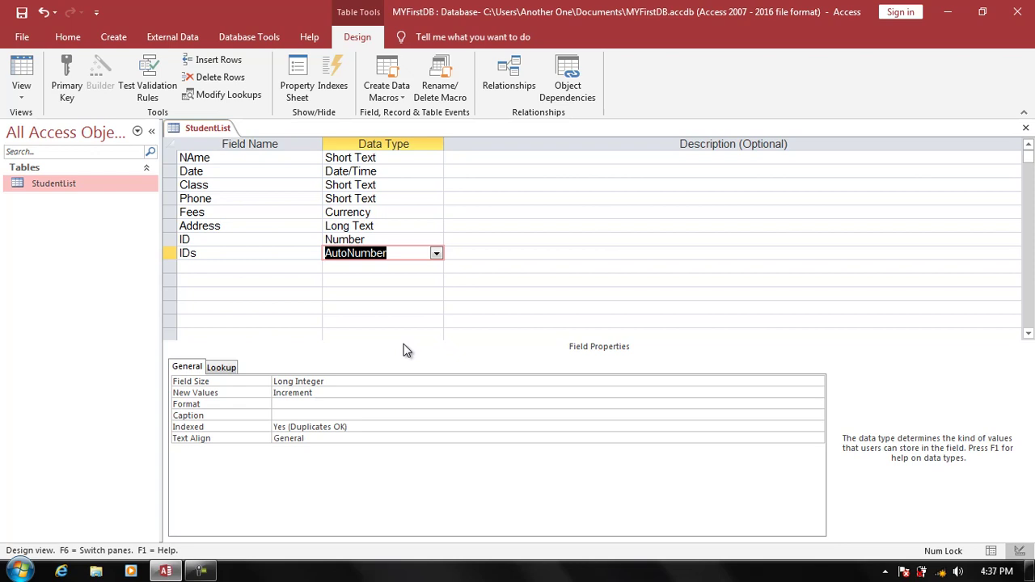
# - Save and add test records df, fg, fh, hg, j and g, then return to Design view
pyautogui.click(35, 76)
pyautogui.press('Return')
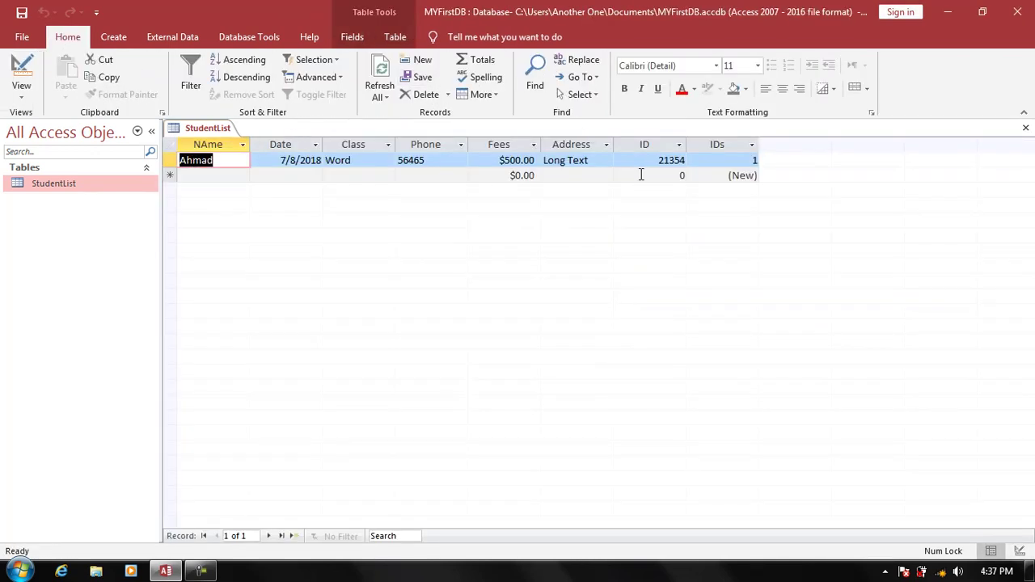
pyautogui.press('Down')
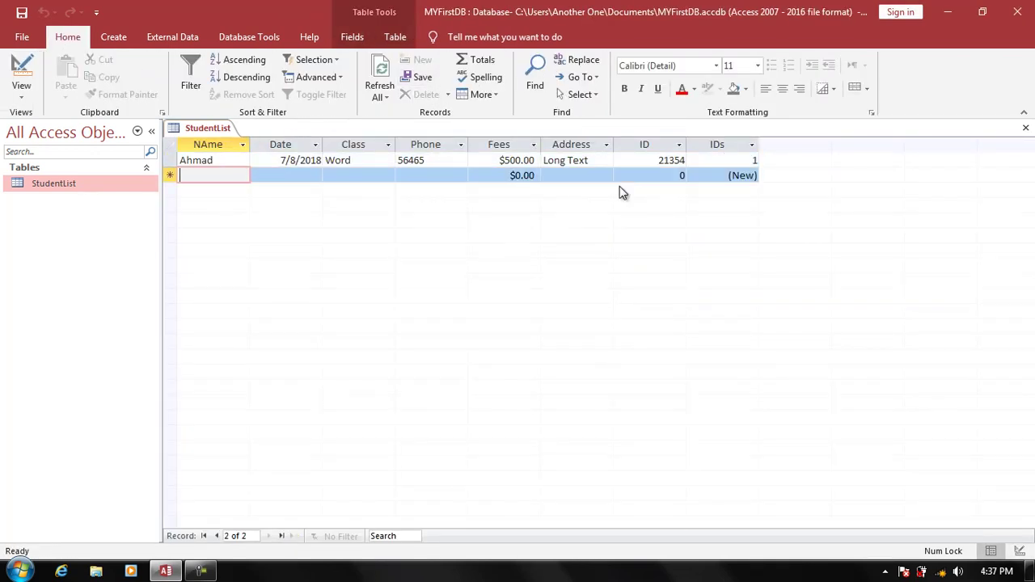
pyautogui.write('df')
pyautogui.write('fg')
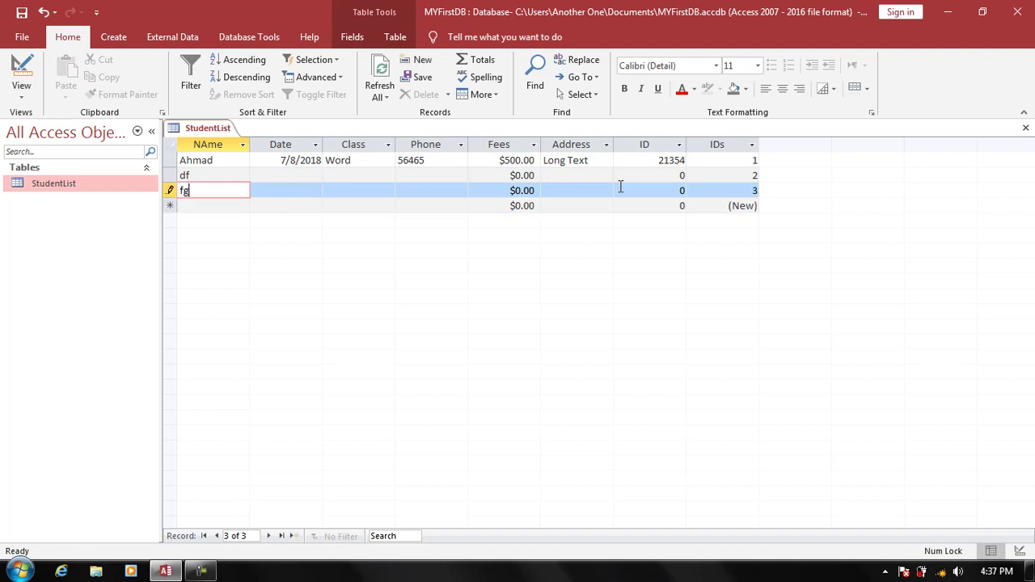
pyautogui.press('Down')
pyautogui.write('fh')
pyautogui.press('Down')
pyautogui.write('hg')
pyautogui.press('Down')
pyautogui.write('j')
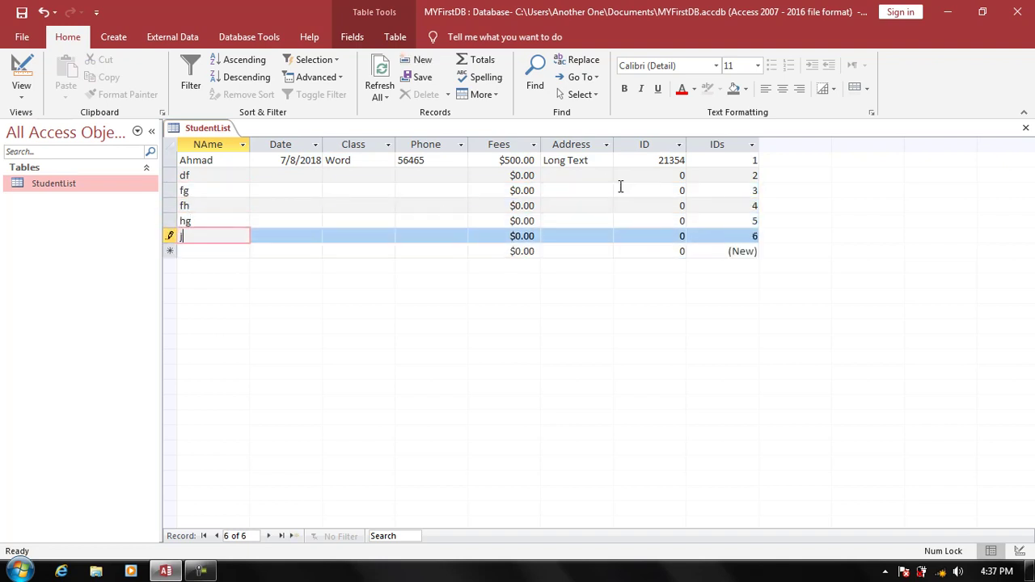
pyautogui.press('Down')
pyautogui.write('g')
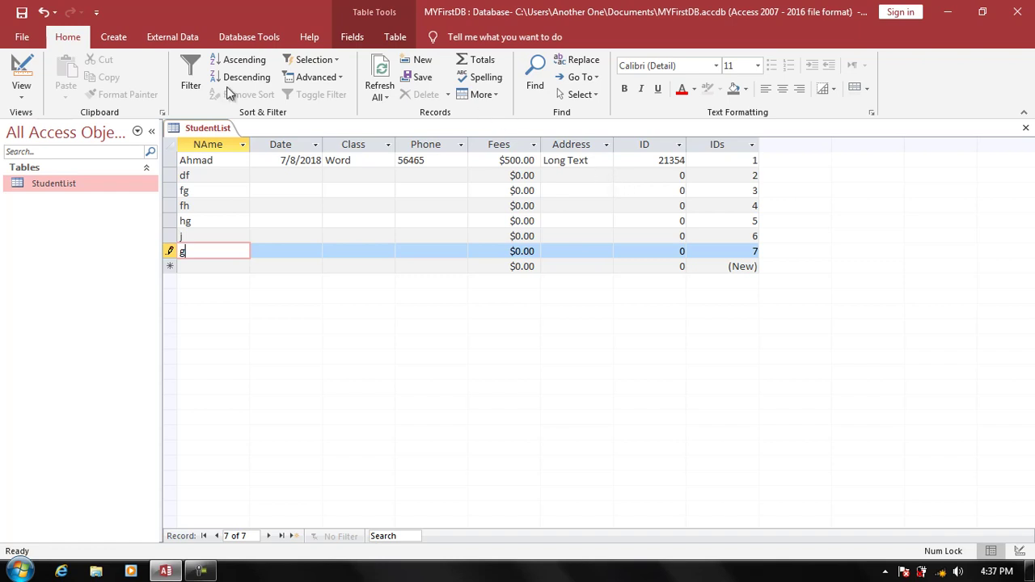
pyautogui.click(24, 75)
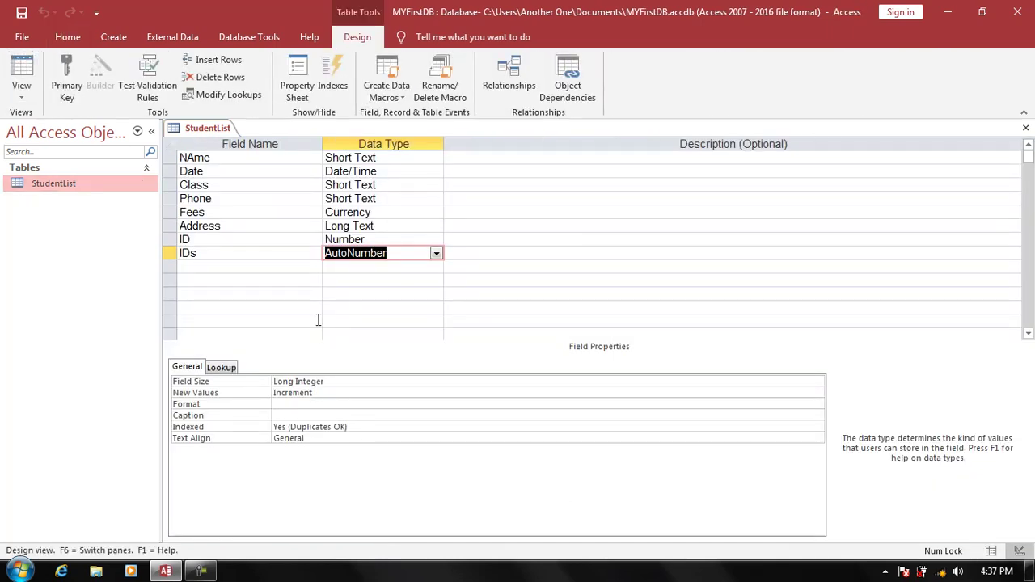
# - Add a new Yes/No field named Paid to the StudentList design
pyautogui.click(372, 268)
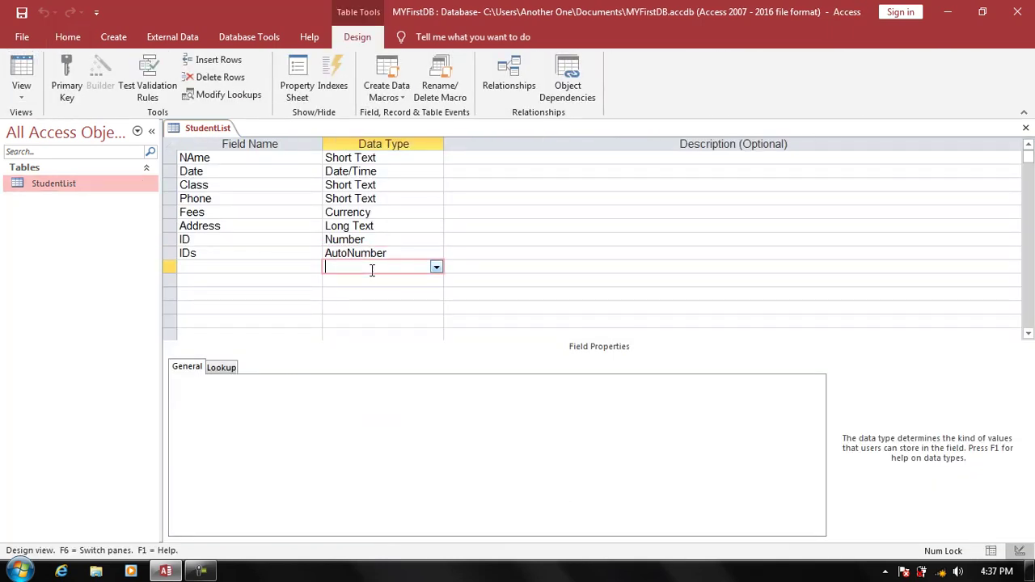
pyautogui.click(436, 268)
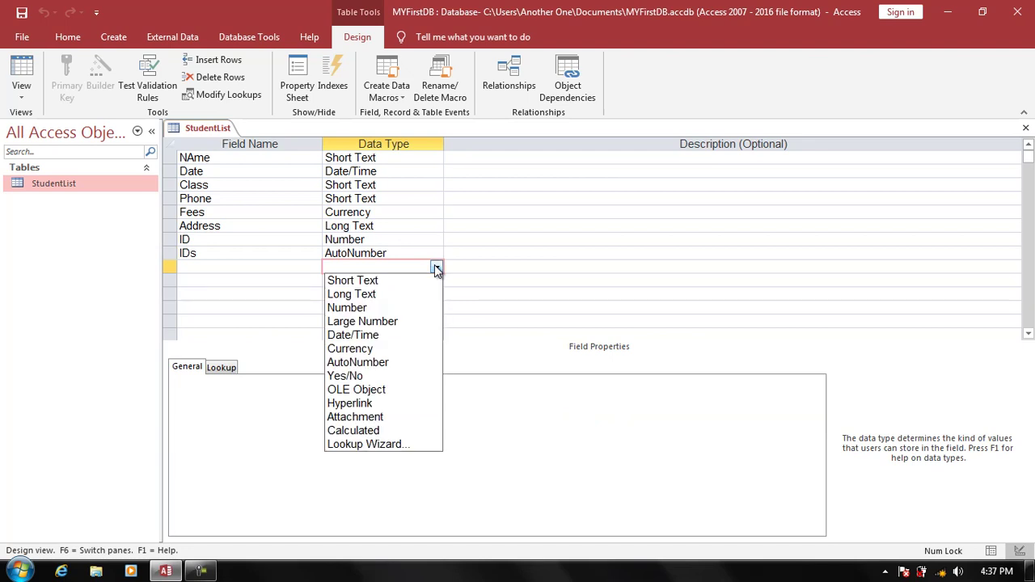
pyautogui.click(396, 376)
pyautogui.click(256, 272)
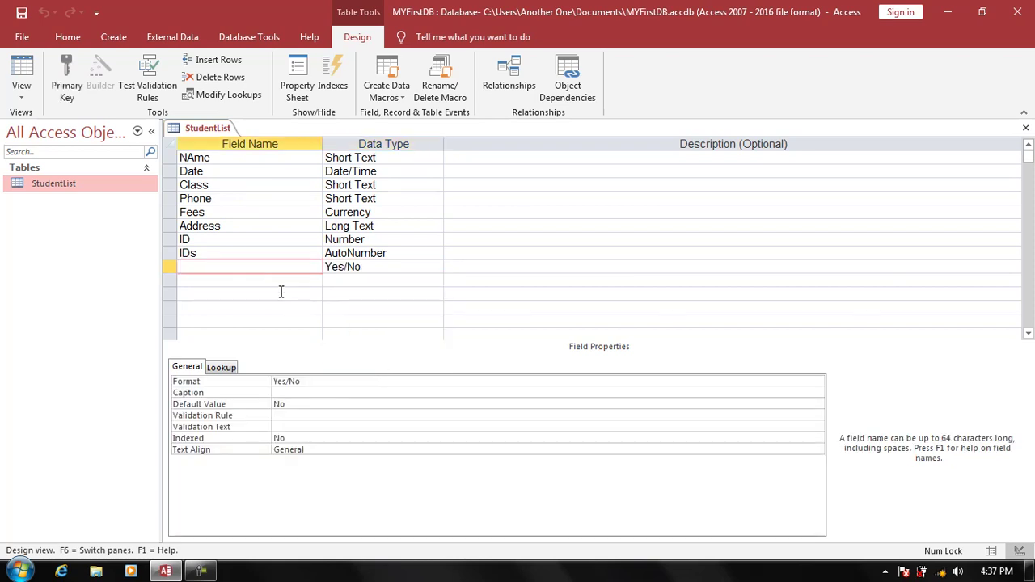
pyautogui.write('Pi')
pyautogui.press('BackSpace')
pyautogui.press('BackSpace')
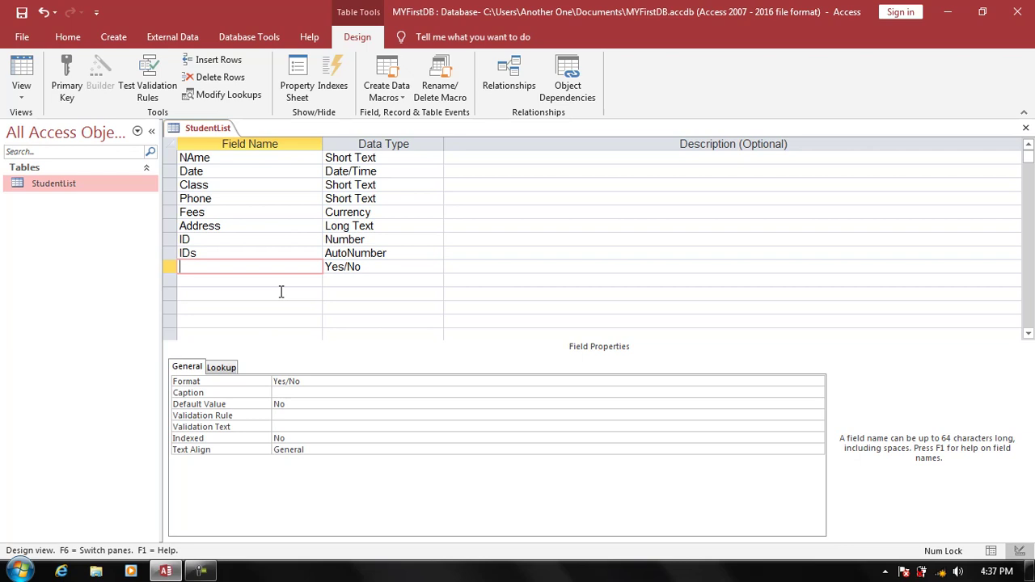
pyautogui.write('Paid')
pyautogui.press('Tab')
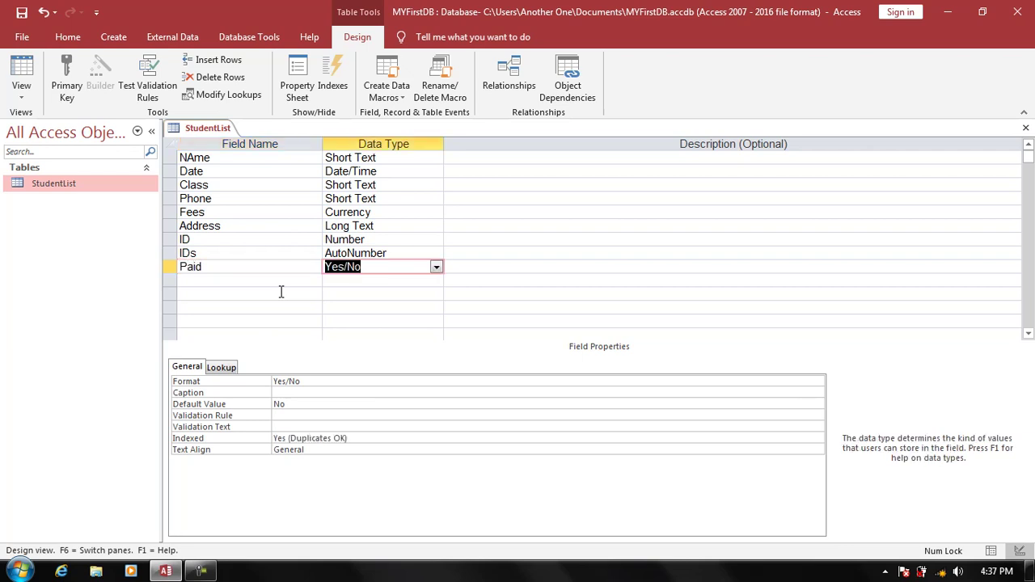
# - Save StudentList and switch it to Datasheet View
pyautogui.click(21, 90)
pyautogui.click(13, 73)
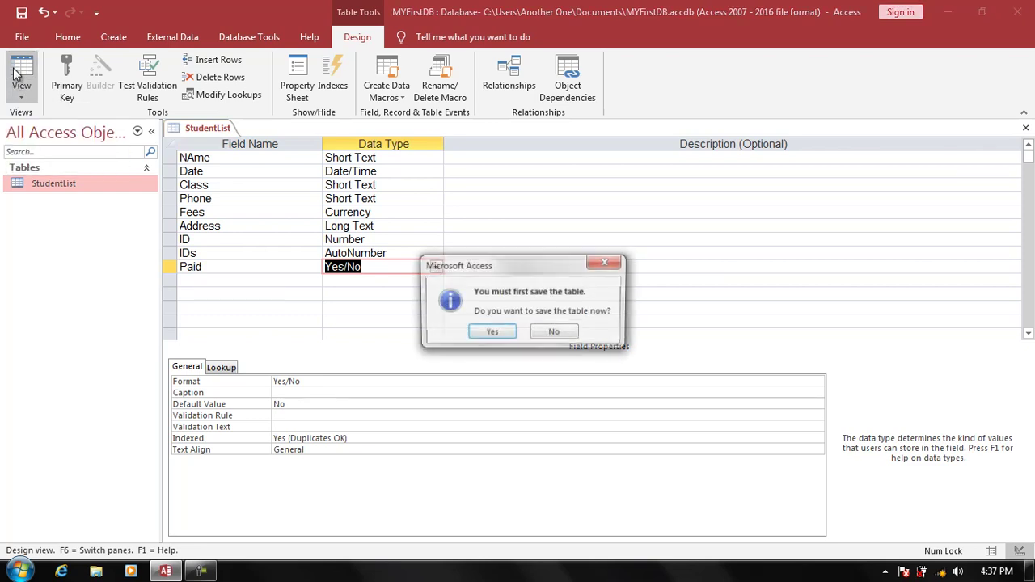
pyautogui.press('Return')
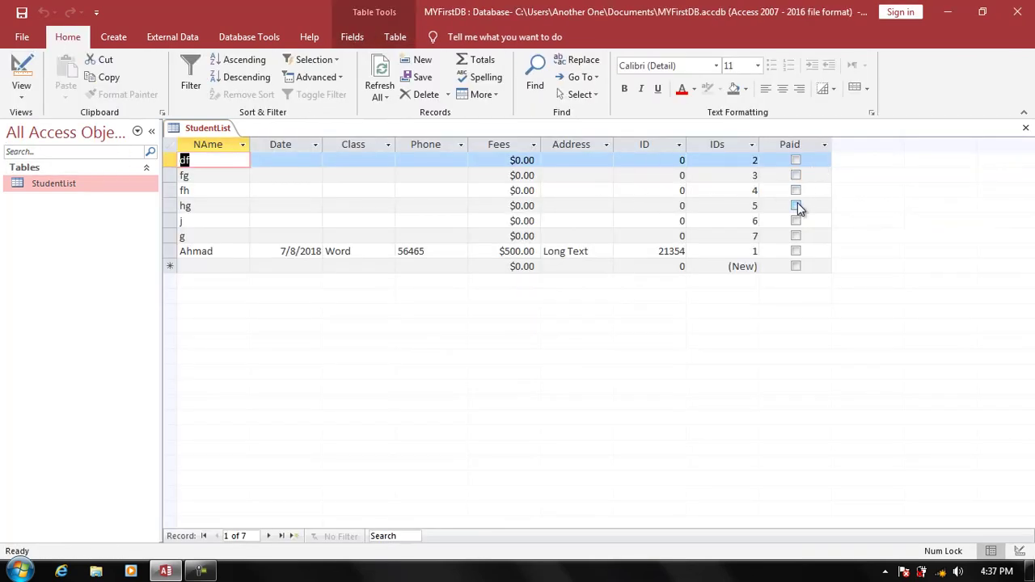
# - Tick Paid for the hg, df and Ahmad records, then select all records
pyautogui.click(796, 205)
pyautogui.click(796, 159)
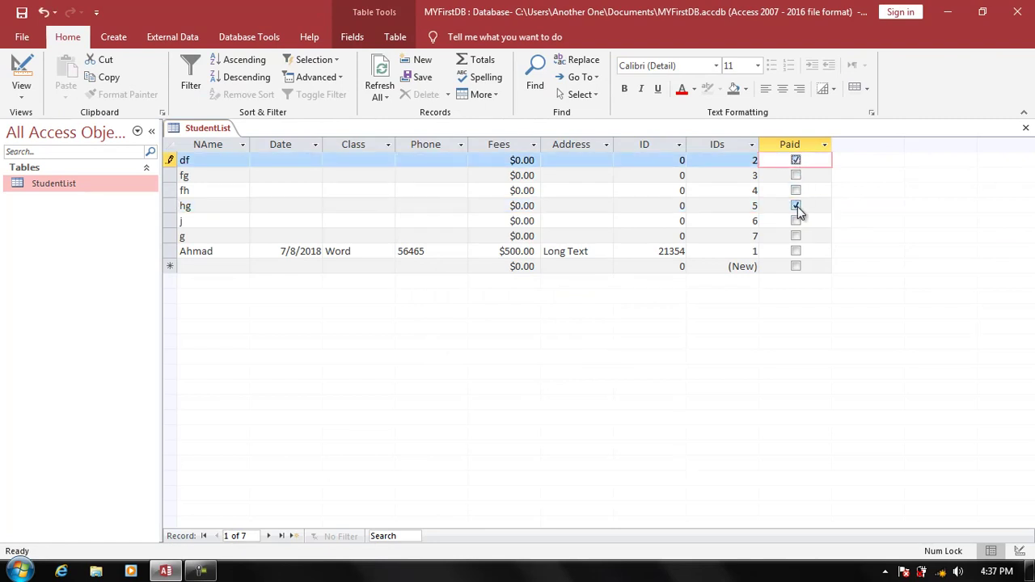
pyautogui.click(796, 251)
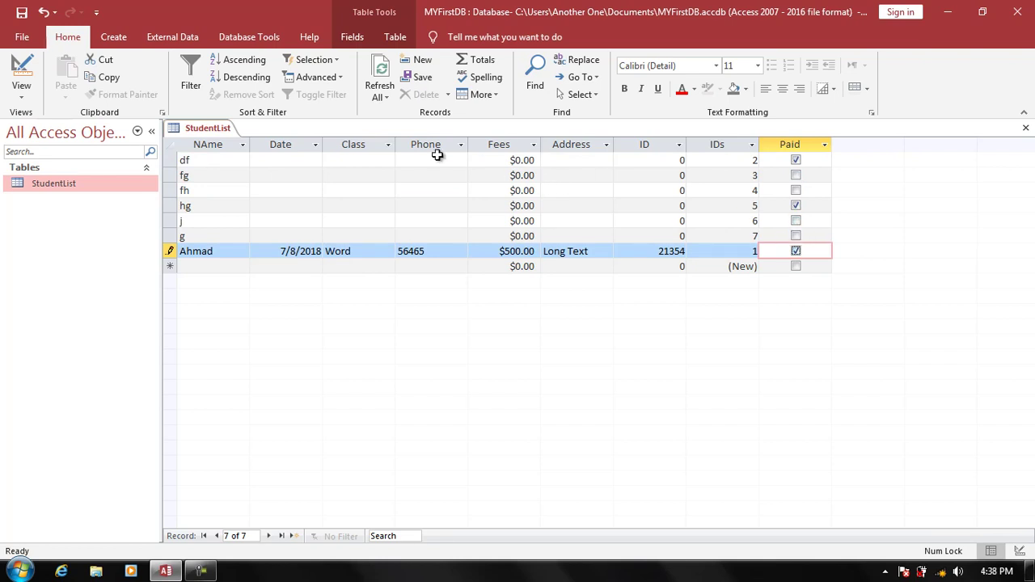
pyautogui.click(171, 144)
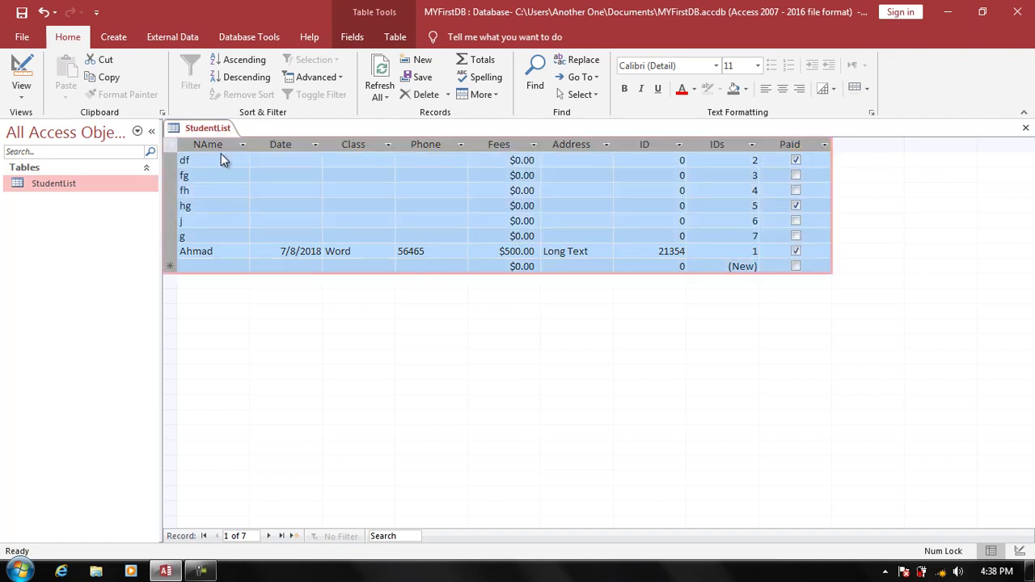
# - Delete all seven selected records and switch the table to Design View
pyautogui.press('Delete')
pyautogui.press('Return')
pyautogui.click(21, 77)
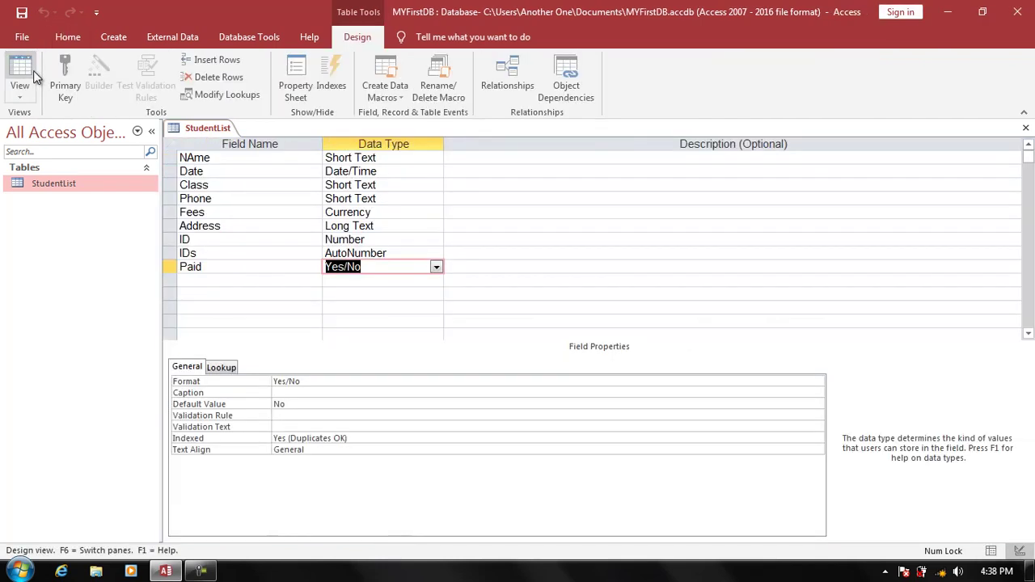
# - Select every field row in the design and delete them, confirming removal of ID and its indexes
pyautogui.click(349, 280)
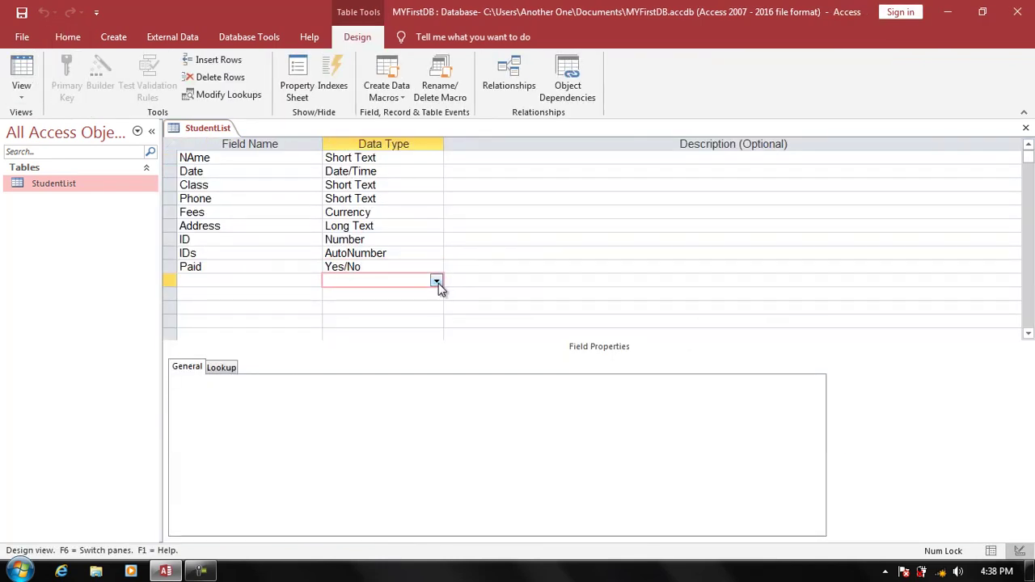
pyautogui.click(437, 282)
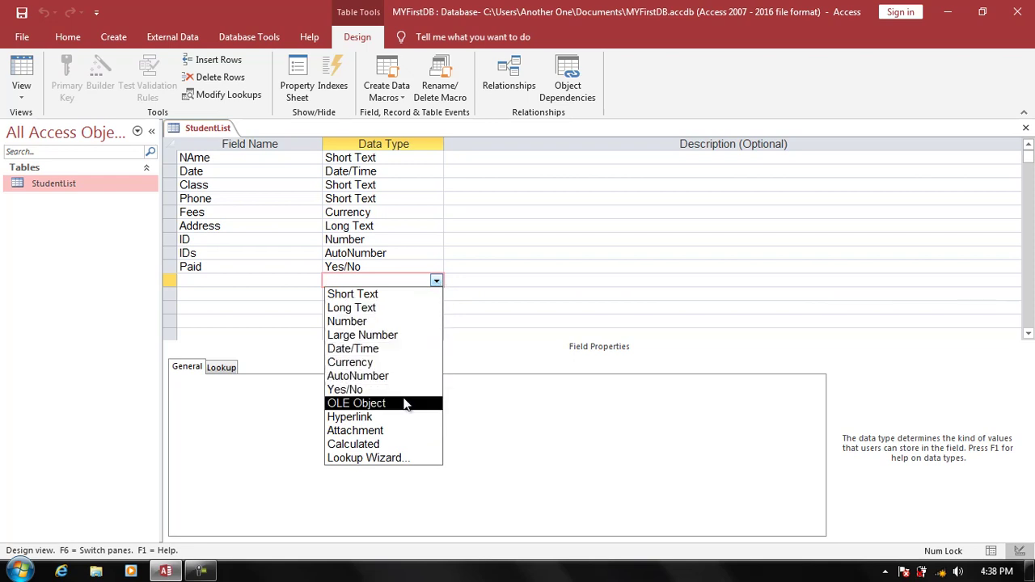
pyautogui.click(499, 241)
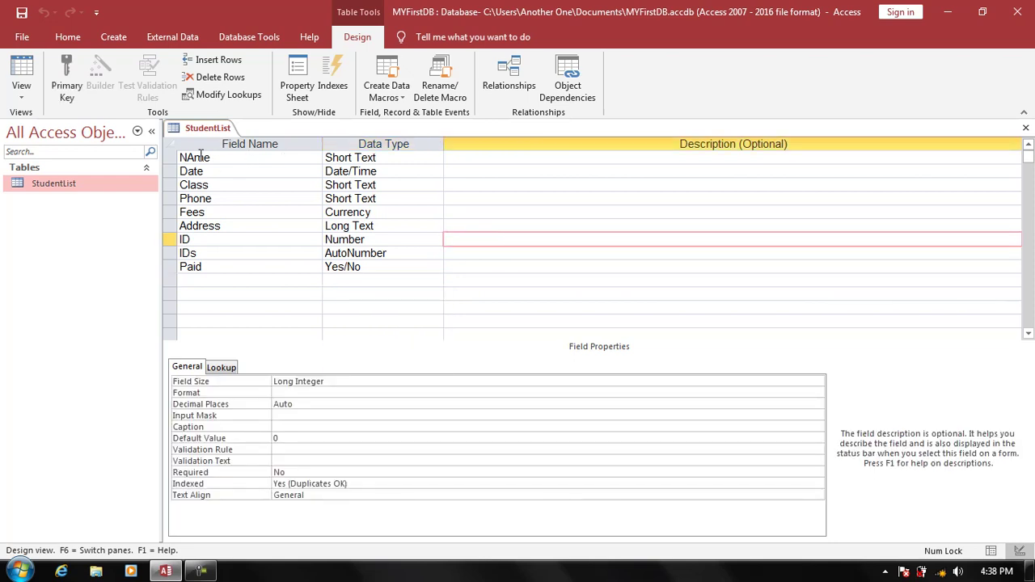
pyautogui.click(171, 146)
pyautogui.press('Delete')
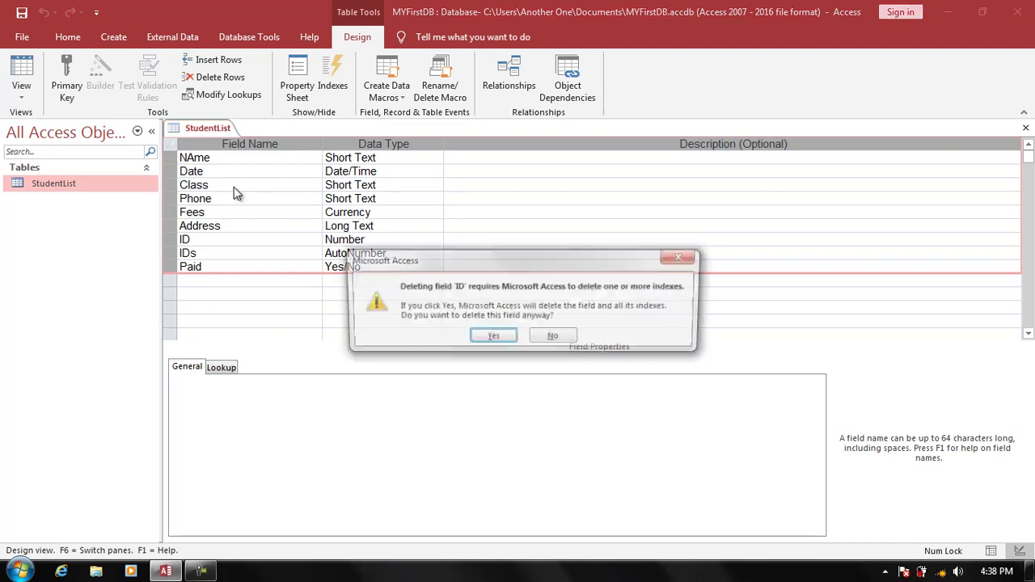
pyautogui.press('Return')
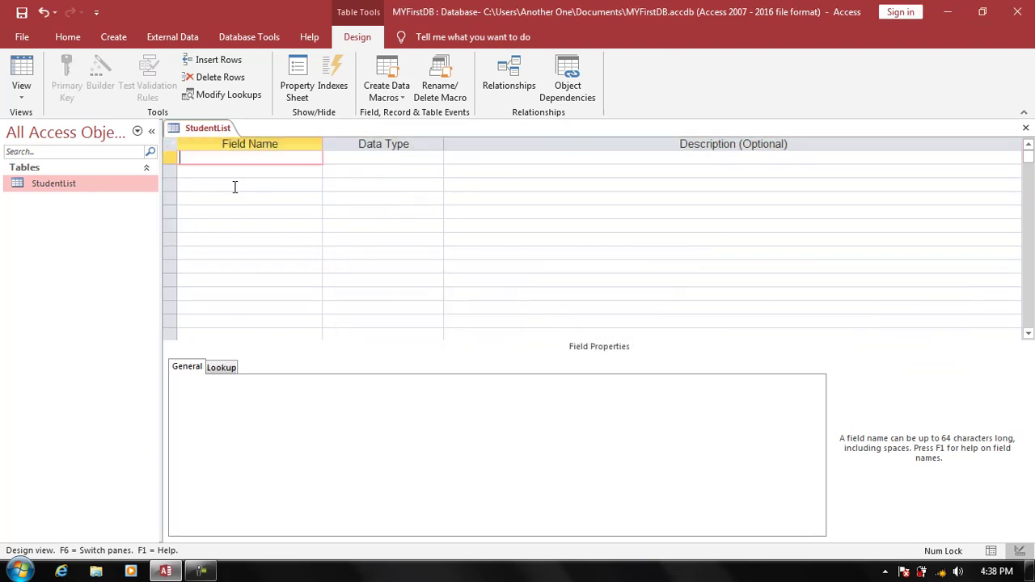
# - Add Name and FatherNAme as Short Text fields and ClassNo as a Number field
pyautogui.write('Name')
pyautogui.press('Tab')
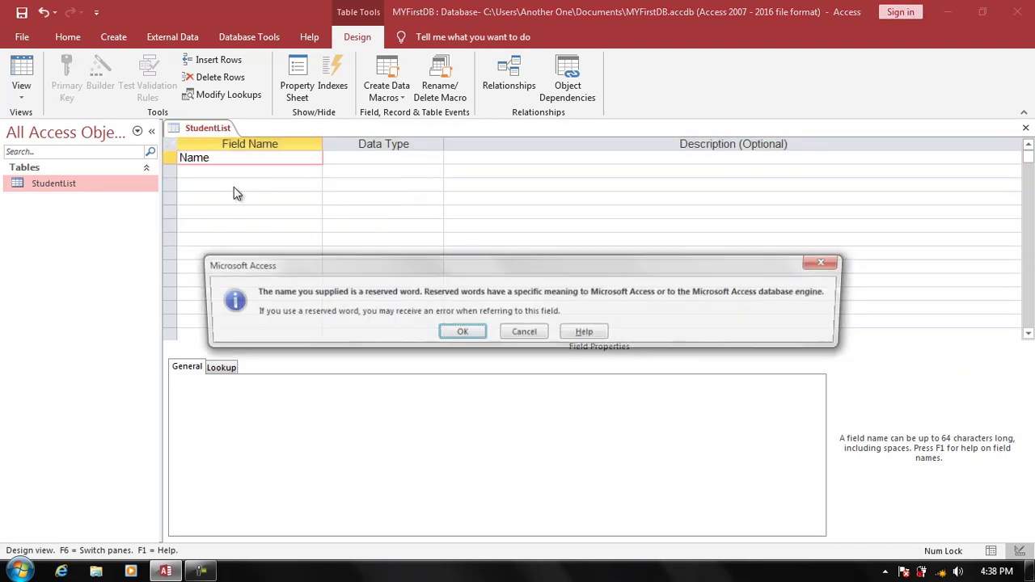
pyautogui.press('Return')
pyautogui.press('Tab')
pyautogui.press('Tab')
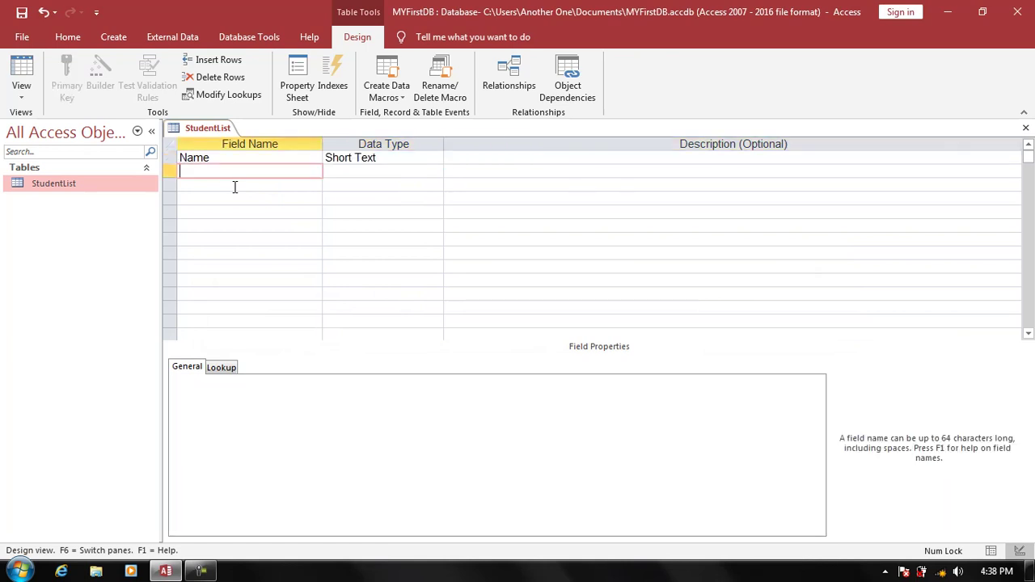
pyautogui.write('Father')
pyautogui.write('NAme')
pyautogui.press('Tab')
pyautogui.press('Tab')
pyautogui.press('Tab')
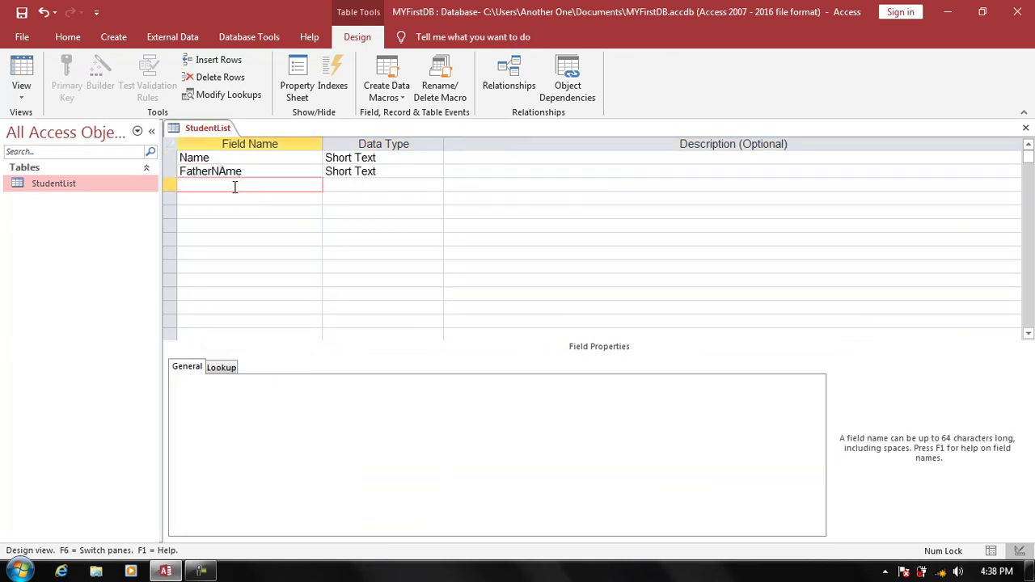
pyautogui.write('Class')
pyautogui.press('Tab')
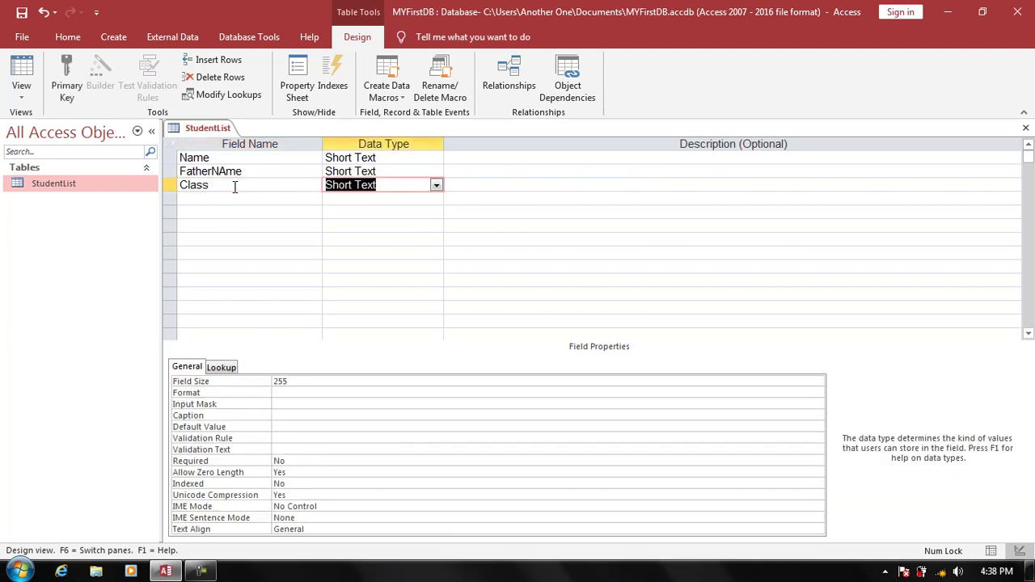
pyautogui.write('n')
pyautogui.press('Tab')
pyautogui.press('Tab')
pyautogui.press('Up')
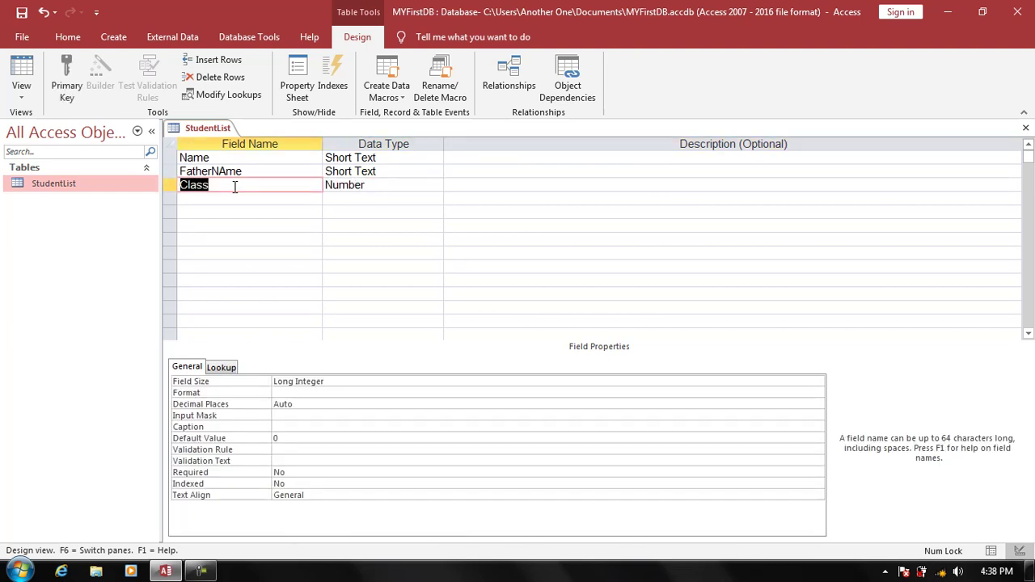
pyautogui.write('ClassNo')
pyautogui.press('Tab')
pyautogui.press('Tab')
# - Add Phone as Short Text, Fees as Currency and Admission as Date/Time
pyautogui.press('Tab')
pyautogui.write('P')
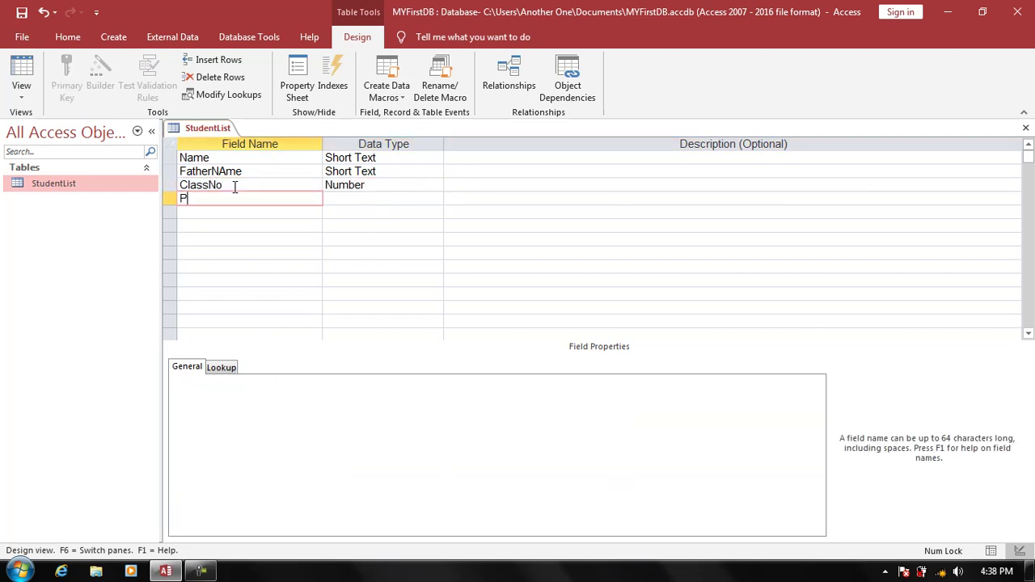
pyautogui.write('hone')
pyautogui.press('Tab')
pyautogui.press('Tab')
pyautogui.press('Tab')
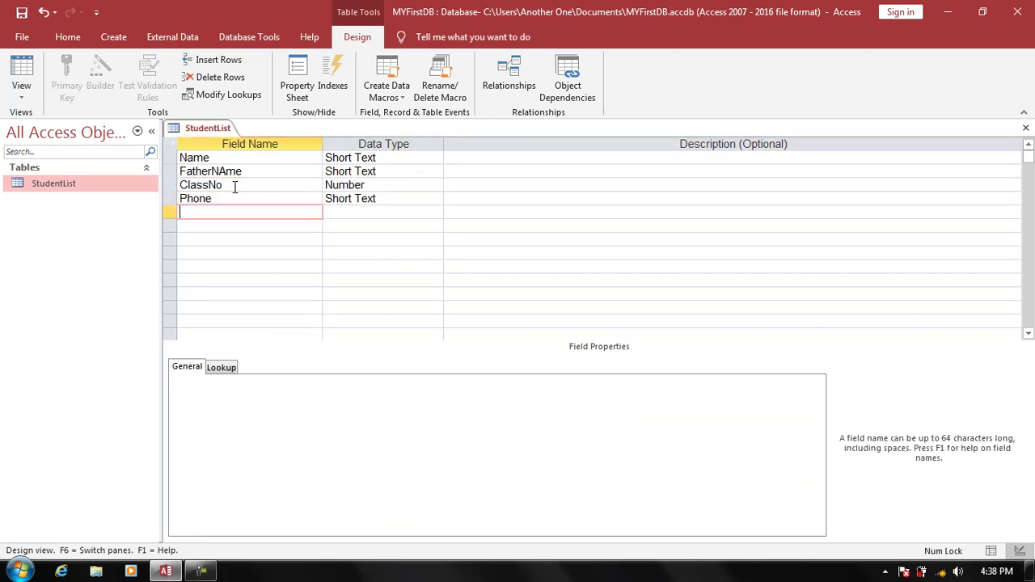
pyautogui.write('Fee')
pyautogui.write('s')
pyautogui.press('Tab')
pyautogui.write('c')
pyautogui.press('Tab')
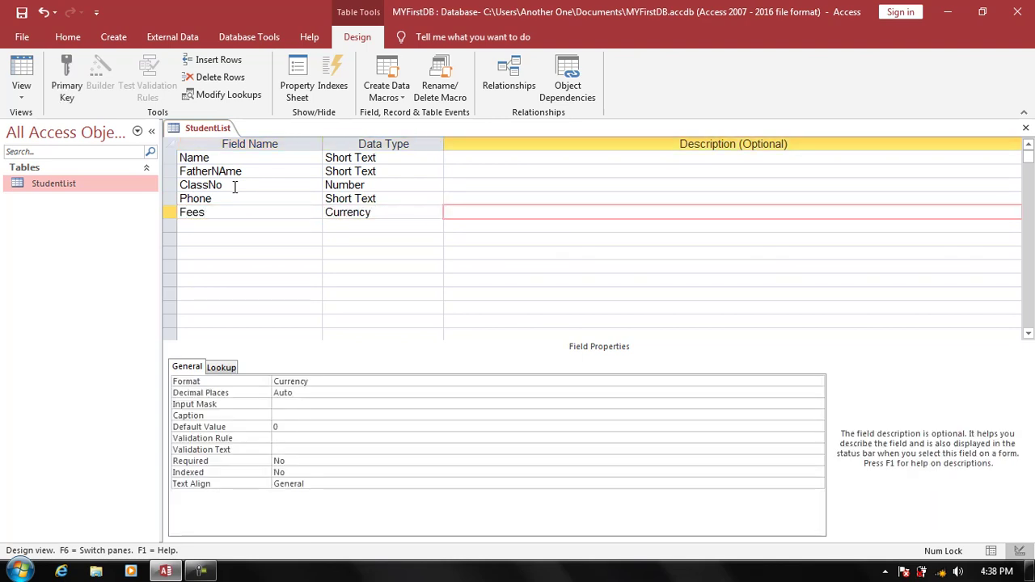
pyautogui.press('Tab')
pyautogui.write('A')
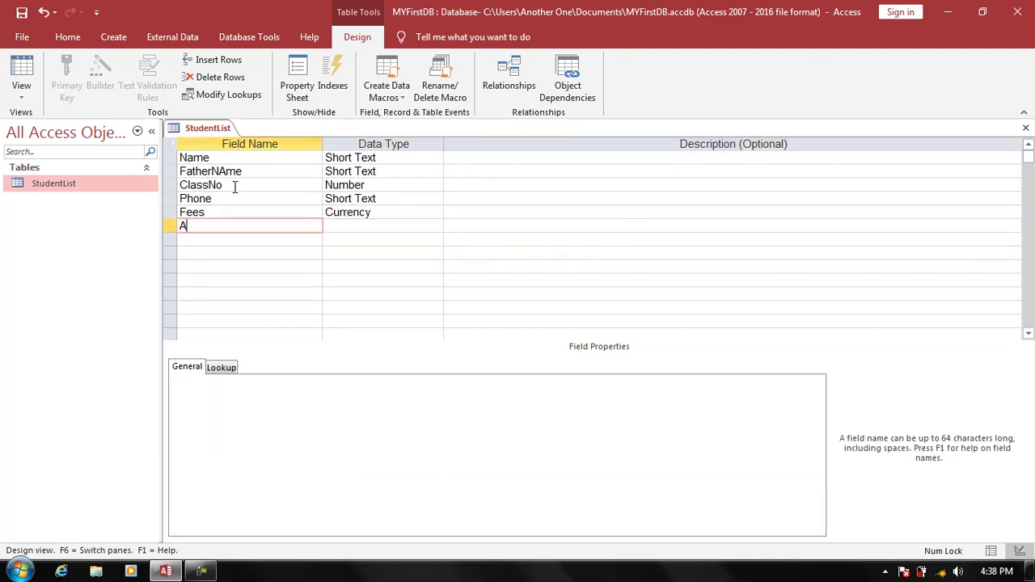
pyautogui.write('dmission')
pyautogui.press('Tab')
pyautogui.write('d')
pyautogui.press('Tab')
pyautogui.press('Tab')
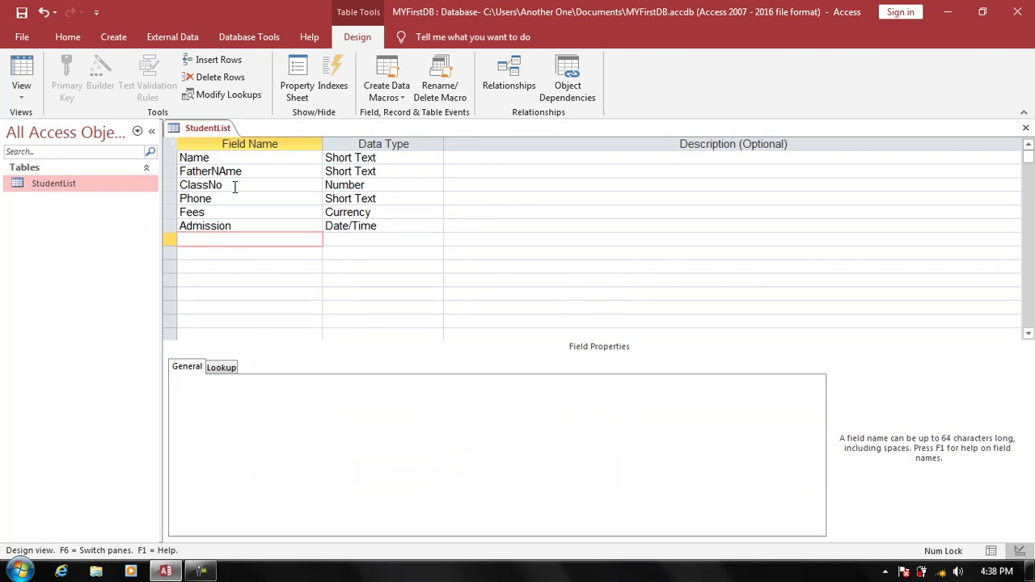
# - Add an ID field with the AutoNumber data type
pyautogui.write('ID')
pyautogui.press('Tab')
pyautogui.write('a')
pyautogui.press('Tab')
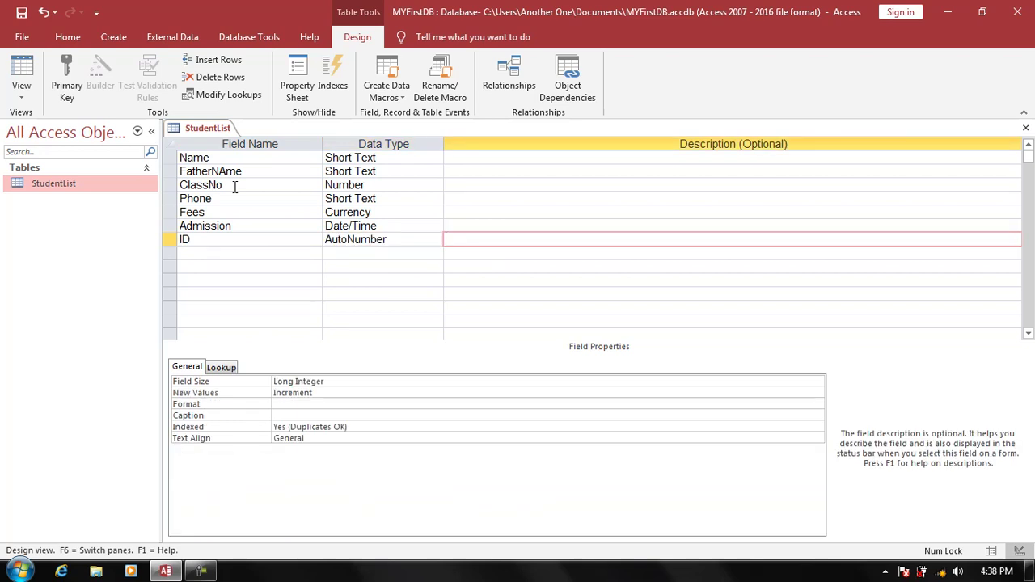
pyautogui.press('Tab')
pyautogui.press('Tab')
pyautogui.hotkey('shift', 'Tab')
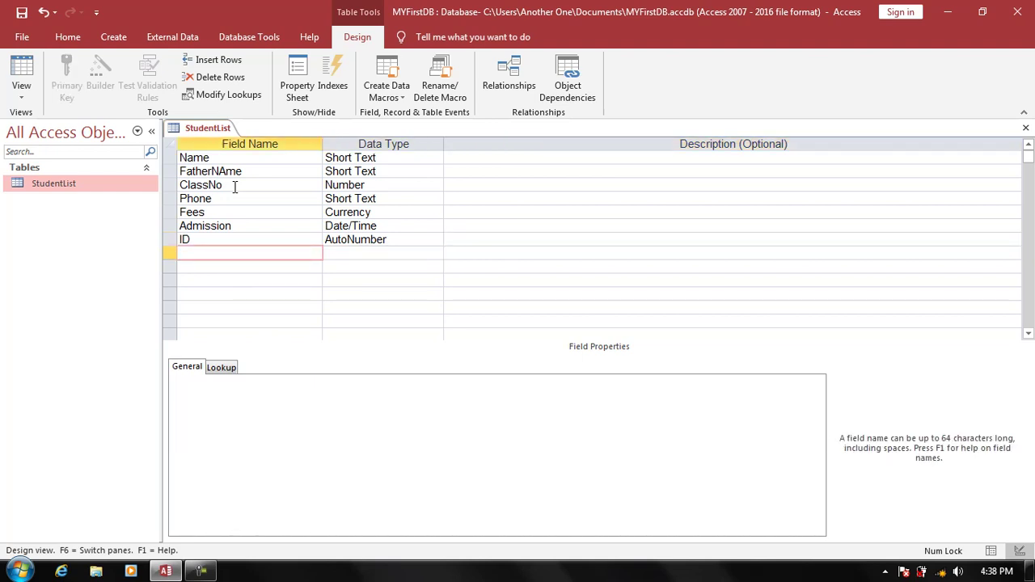
# - Add Graduated and Married as Yes/No fields, correcting the Married name
pyautogui.write('Gradua')
pyautogui.write('ted')
pyautogui.press('Tab')
pyautogui.write('y')
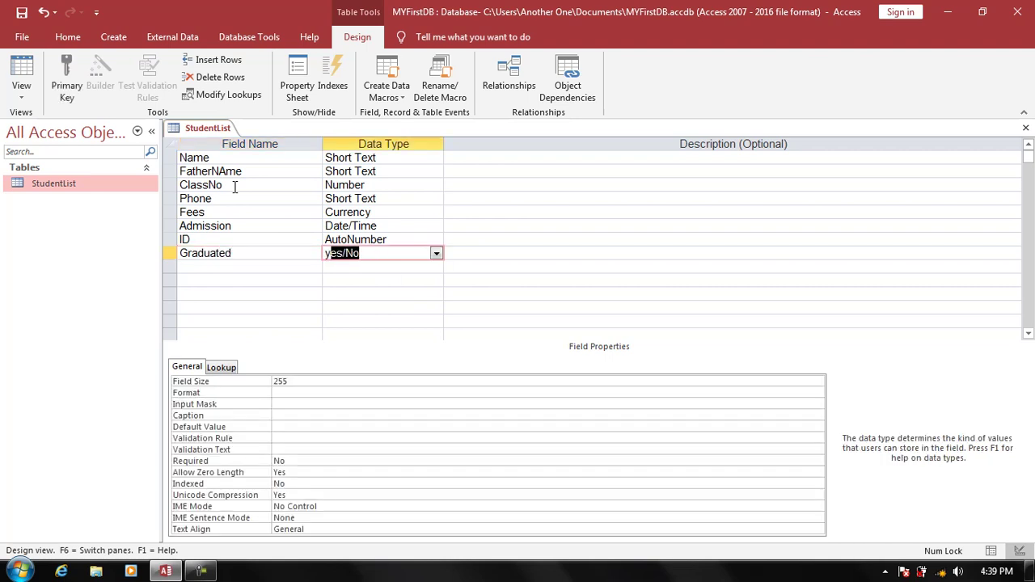
pyautogui.press('Tab')
pyautogui.press('Tab')
pyautogui.write('MAr')
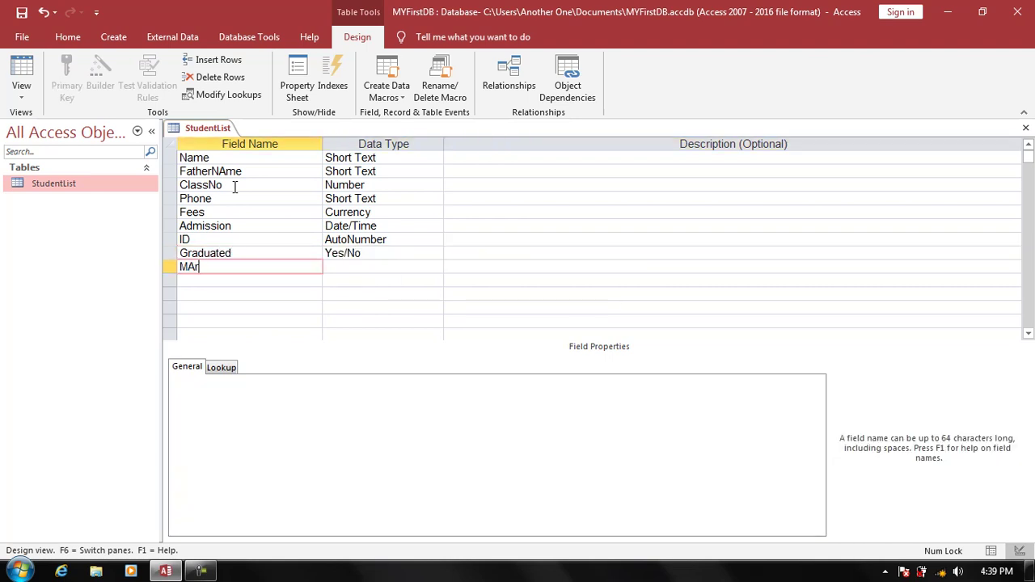
pyautogui.write('ried')
pyautogui.press('Tab')
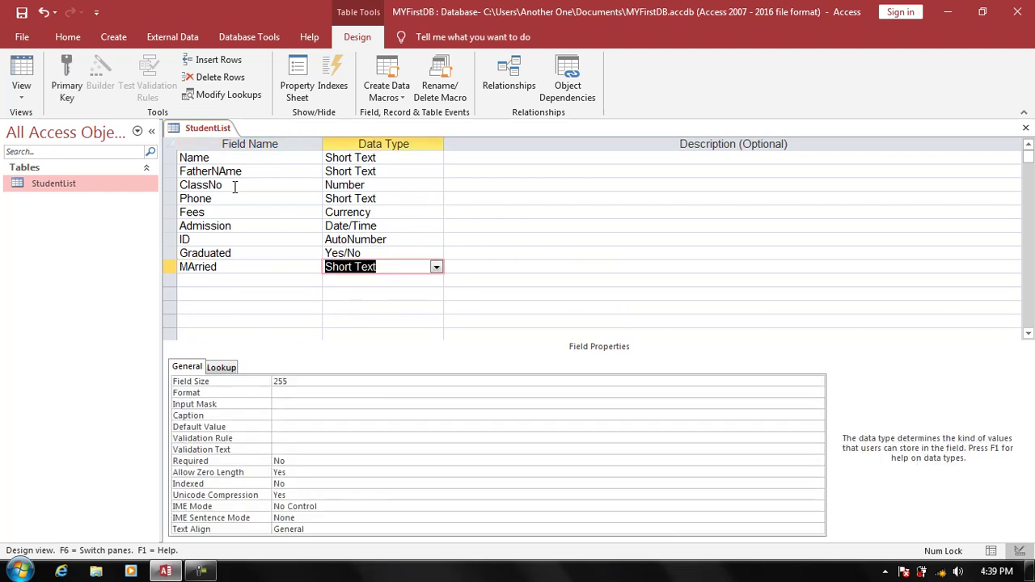
pyautogui.write('yes/No')
pyautogui.press('Tab')
pyautogui.press('Tab')
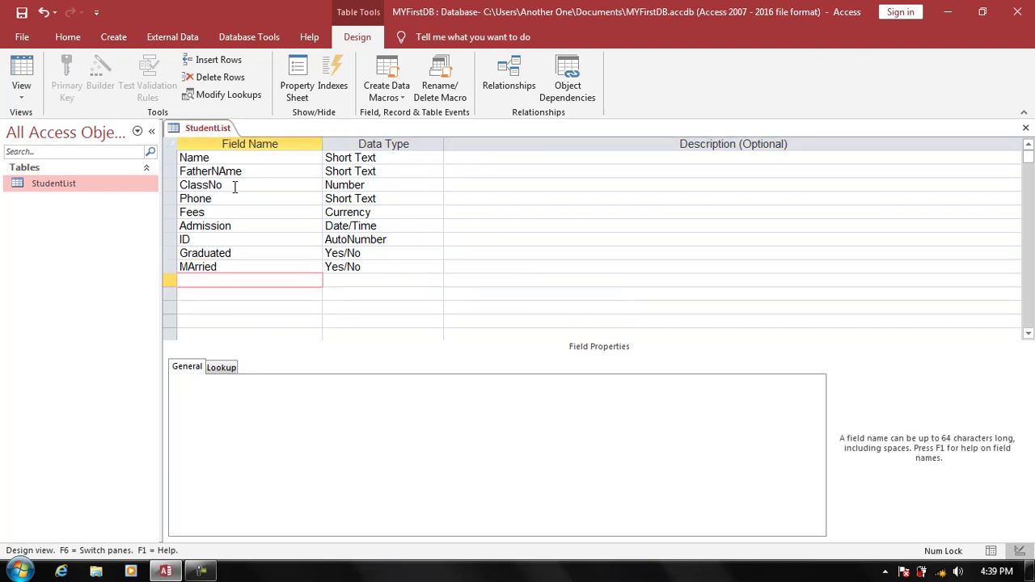
pyautogui.press('Up')
pyautogui.write('Marr')
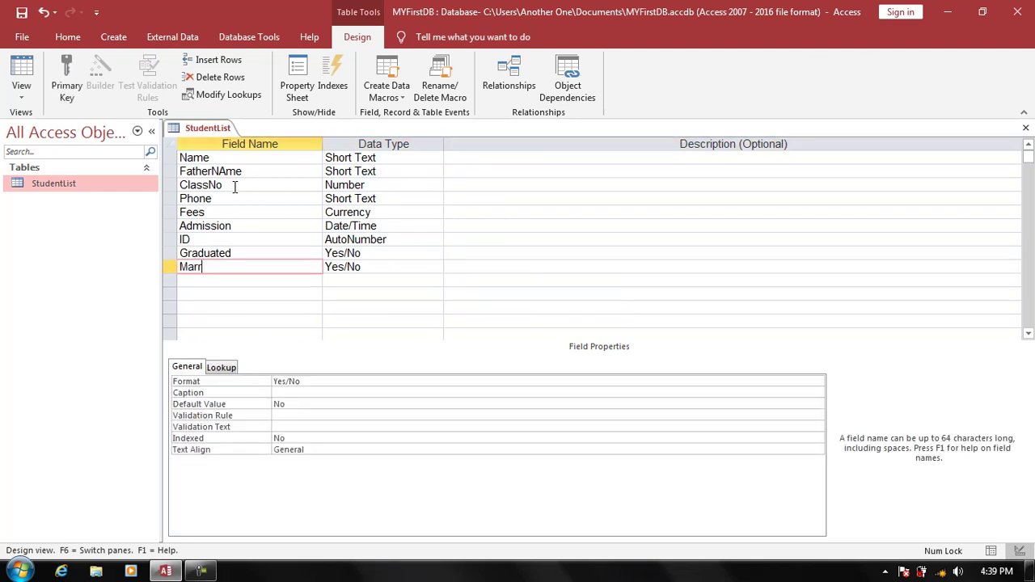
pyautogui.write('ied')
pyautogui.press('Tab')
pyautogui.press('Tab')
pyautogui.press('Tab')
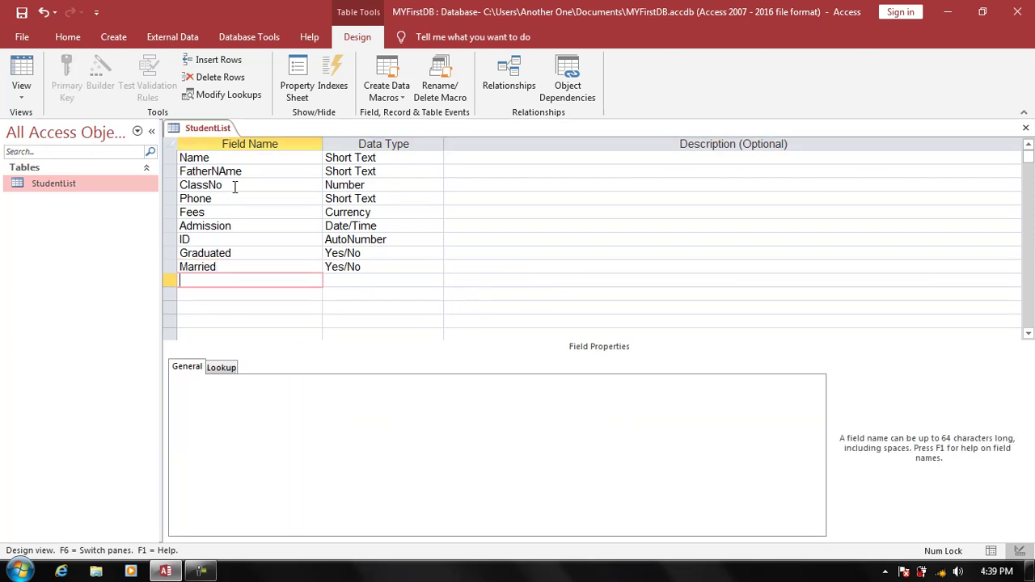
# - In Datasheet view, enter the student's and father's names, class 5, a phone number, fees 500, admission 2021/1/1
pyautogui.click(13, 64)
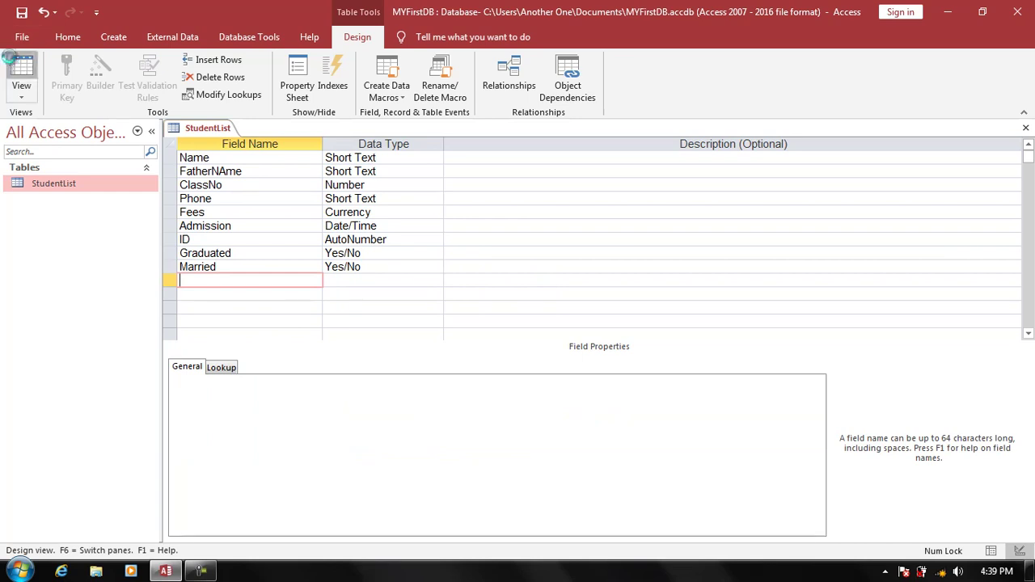
pyautogui.press('Return')
pyautogui.write('A')
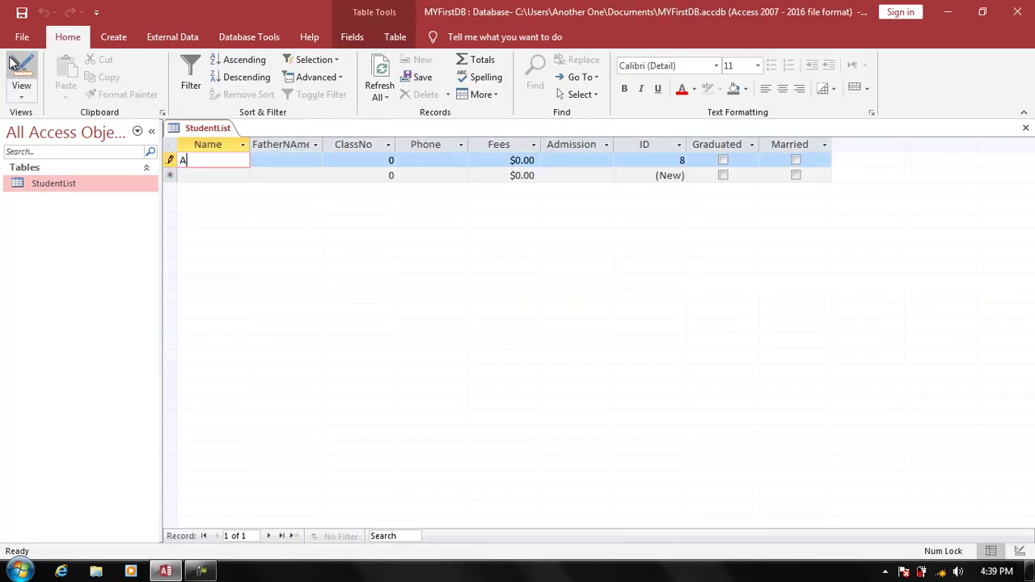
pyautogui.write('hmad')
pyautogui.press('Tab')
pyautogui.write('A')
pyautogui.press('BackSpace')
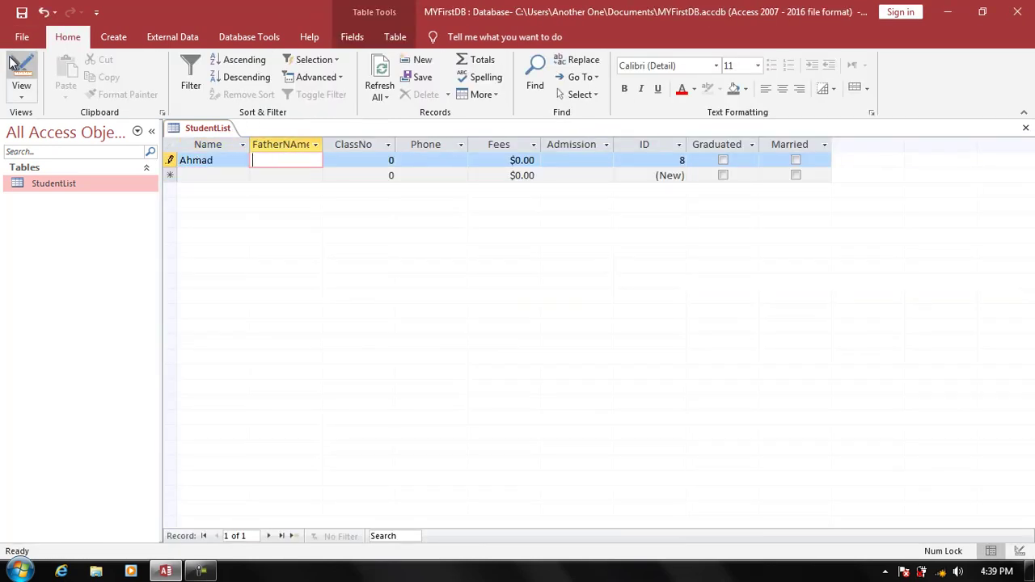
pyautogui.write('Wahid')
pyautogui.press('Tab')
pyautogui.write('5')
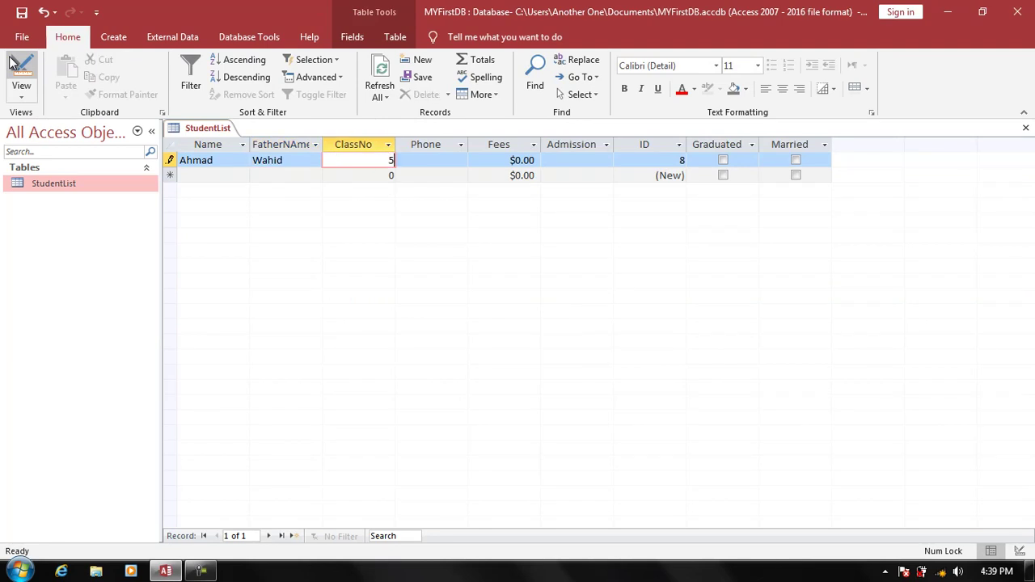
pyautogui.press('Tab')
pyautogui.write('64654')
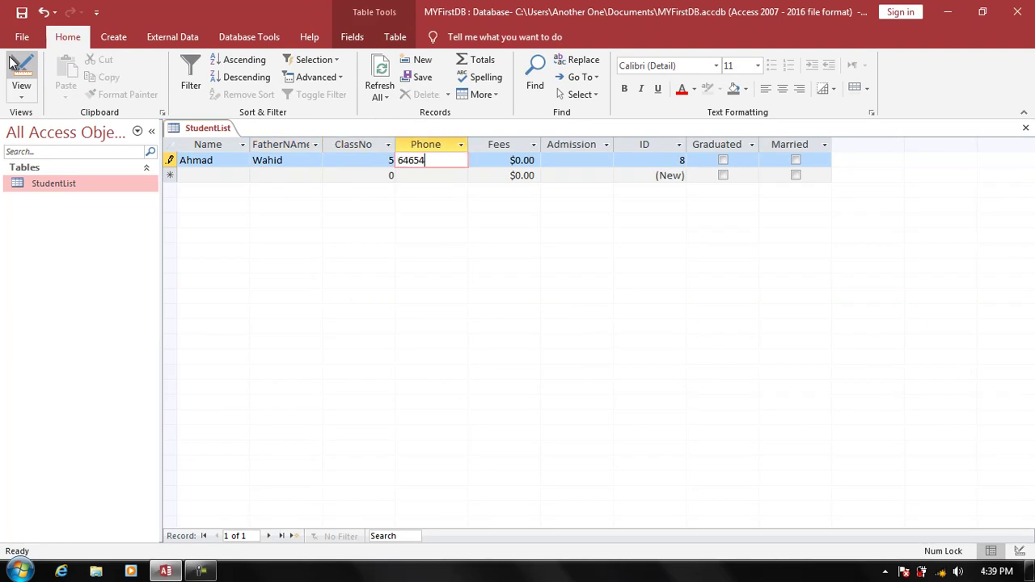
pyautogui.press('Tab')
pyautogui.write('500')
pyautogui.press('Tab')
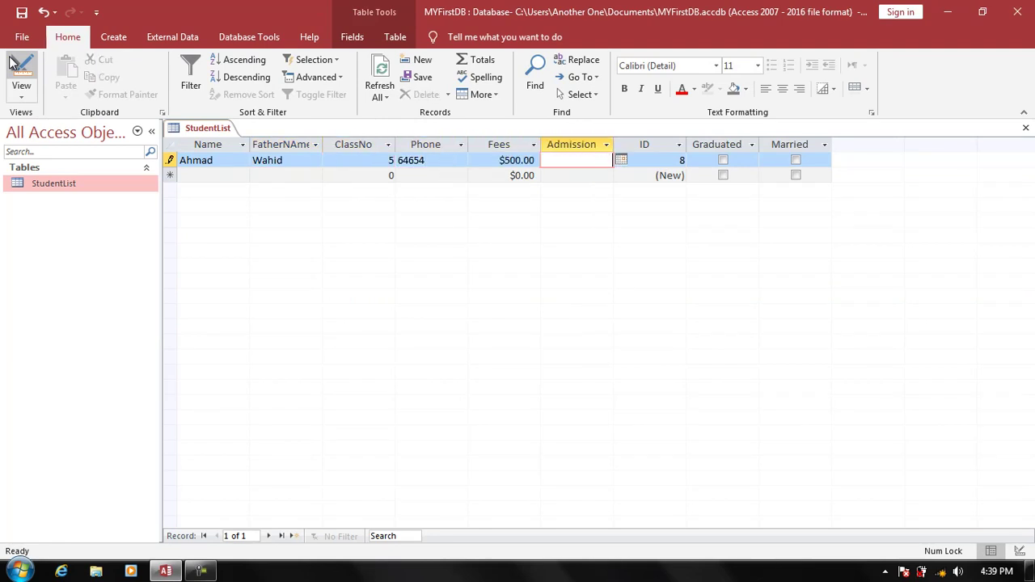
pyautogui.write('2021')
pyautogui.write('/1/1')
pyautogui.press('Tab')
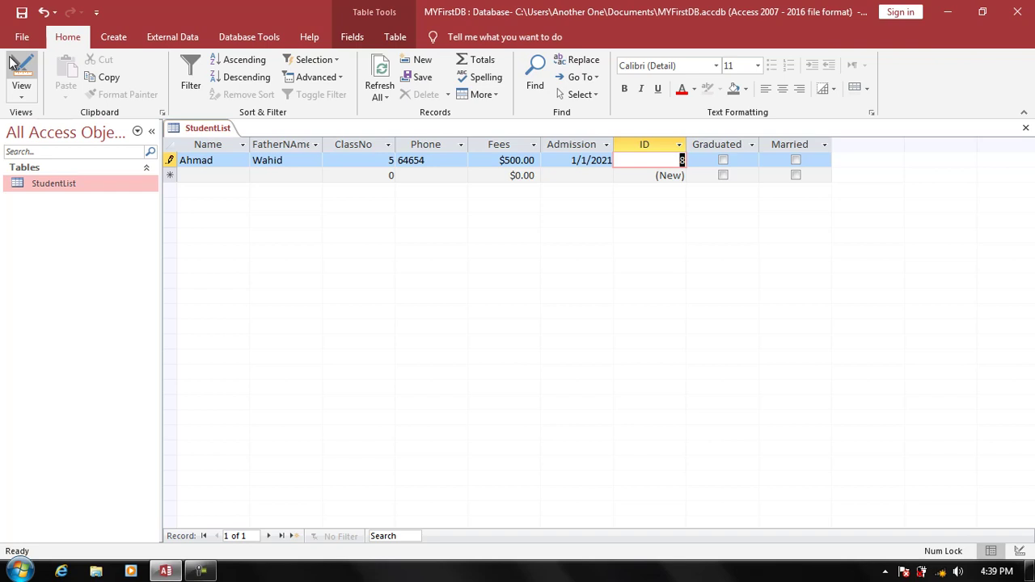
# - Mark the first record Graduated, then start a second record marked Graduated and Married
pyautogui.press('Tab')
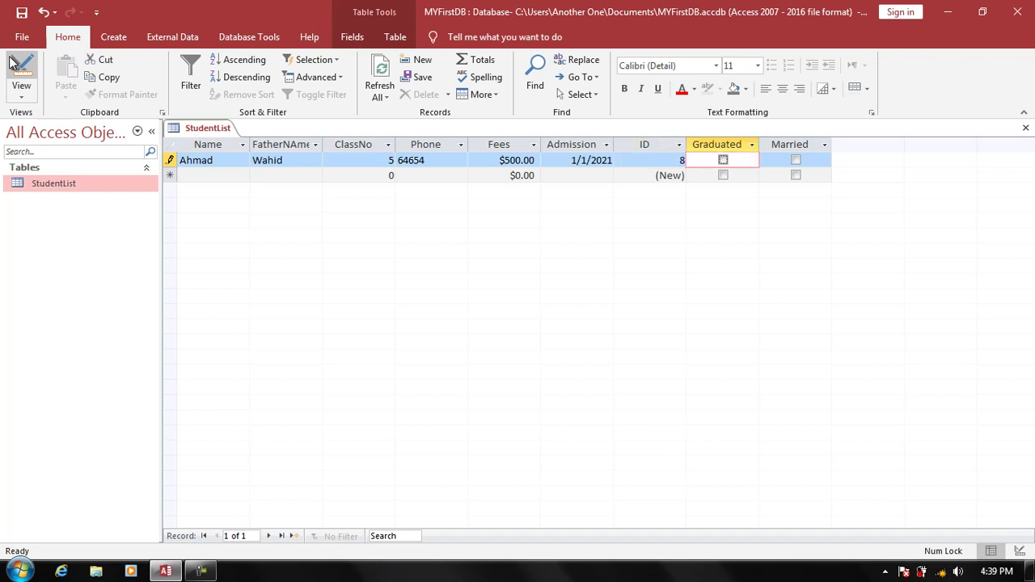
pyautogui.press('space')
pyautogui.press('Tab')
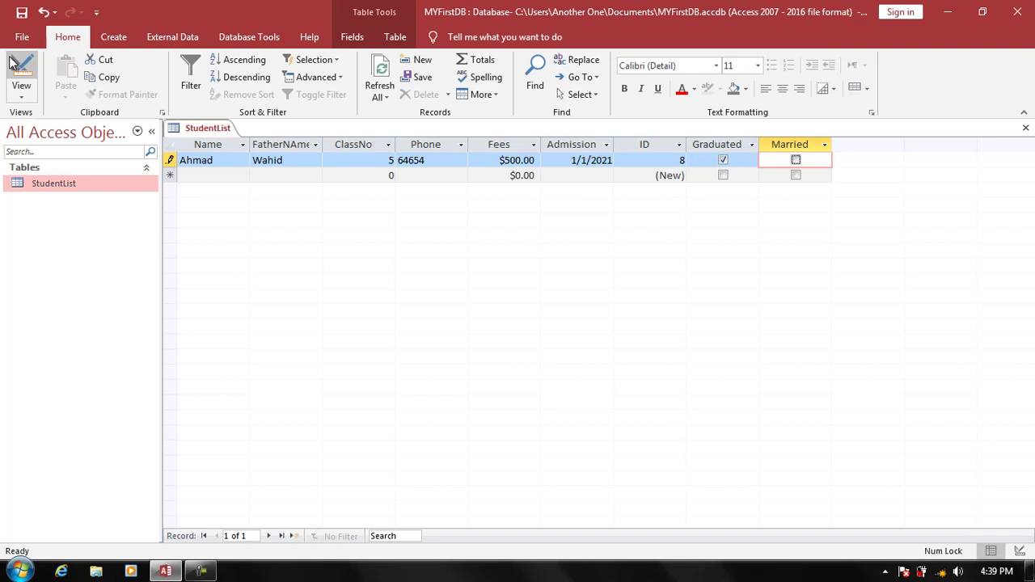
pyautogui.press('Tab')
pyautogui.press('Tab')
pyautogui.press('Tab')
pyautogui.press('Tab')
pyautogui.press('Tab')
pyautogui.press('Tab')
pyautogui.press('Tab')
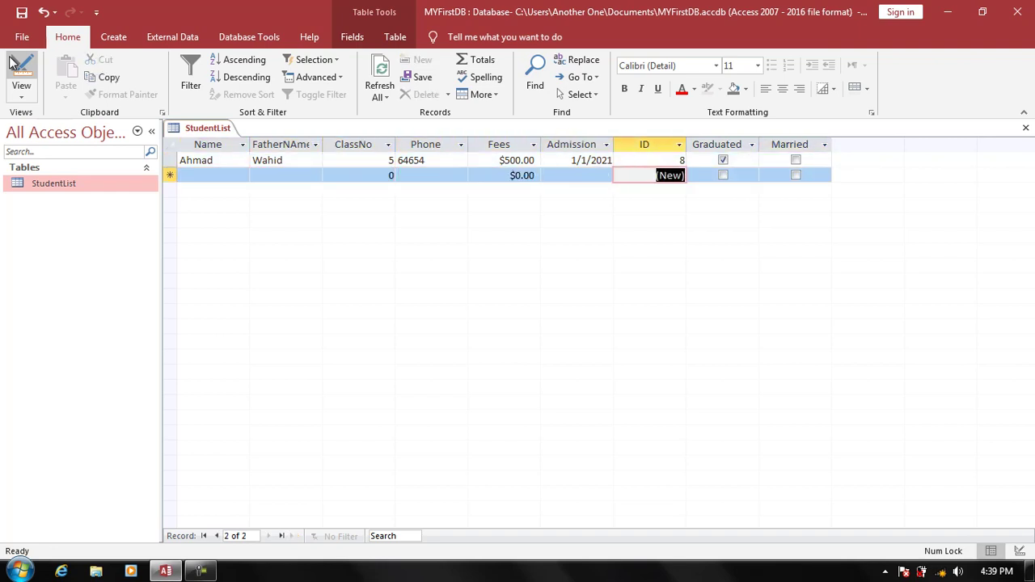
pyautogui.press('Tab')
pyautogui.press('space')
pyautogui.press('Tab')
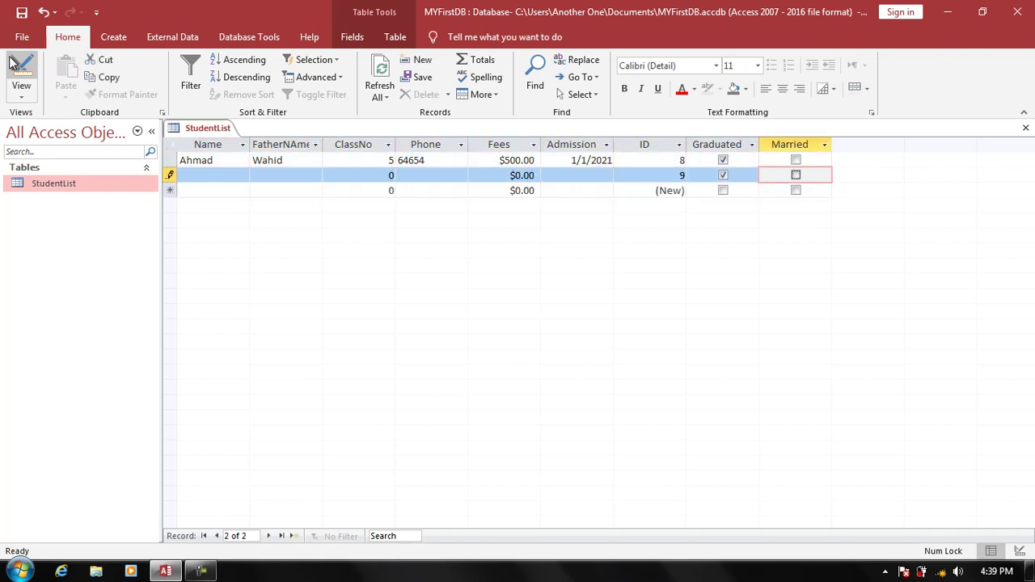
pyautogui.press('Tab')
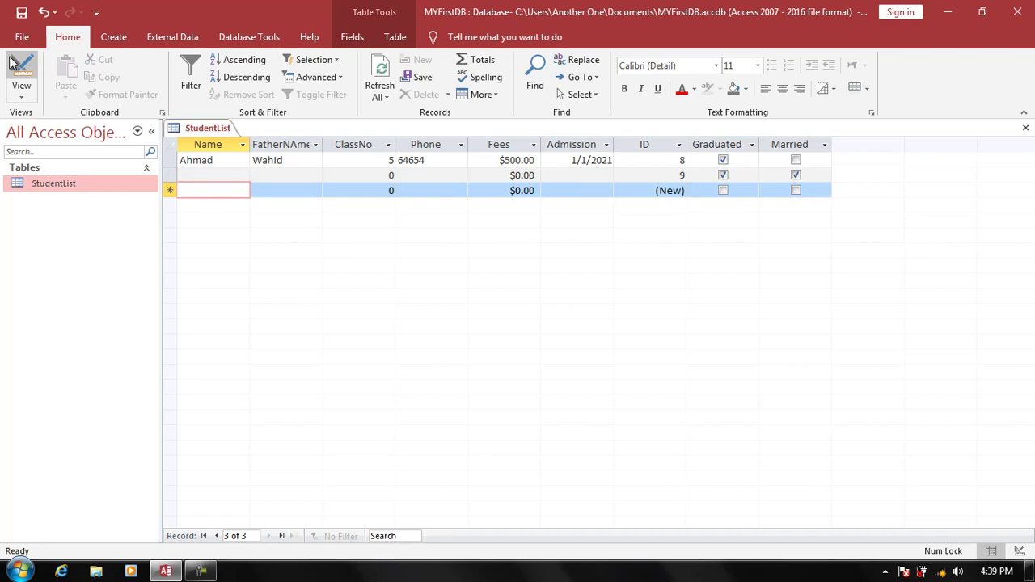
pyautogui.click(21, 71)
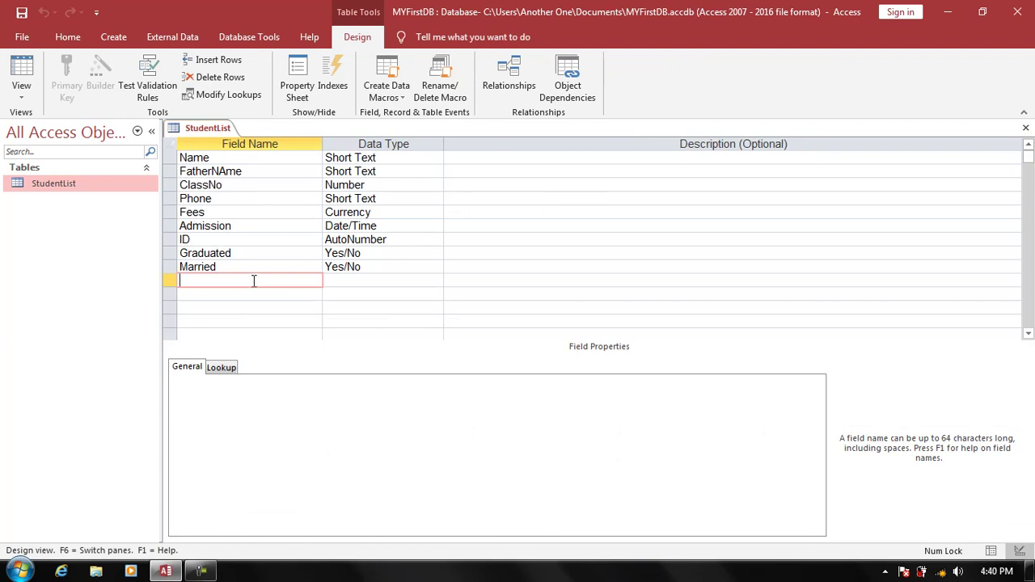
# - Add a new field named Tazkira with the OLE Object data type
pyautogui.write('Ta')
pyautogui.write('zkira')
pyautogui.press('Tab')
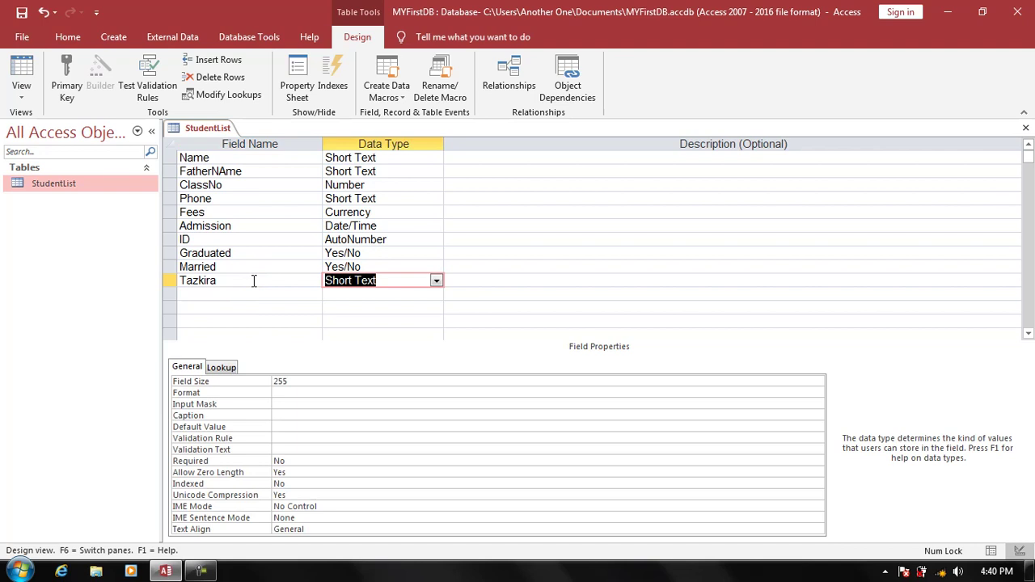
pyautogui.write('oLE Object')
pyautogui.press('Tab')
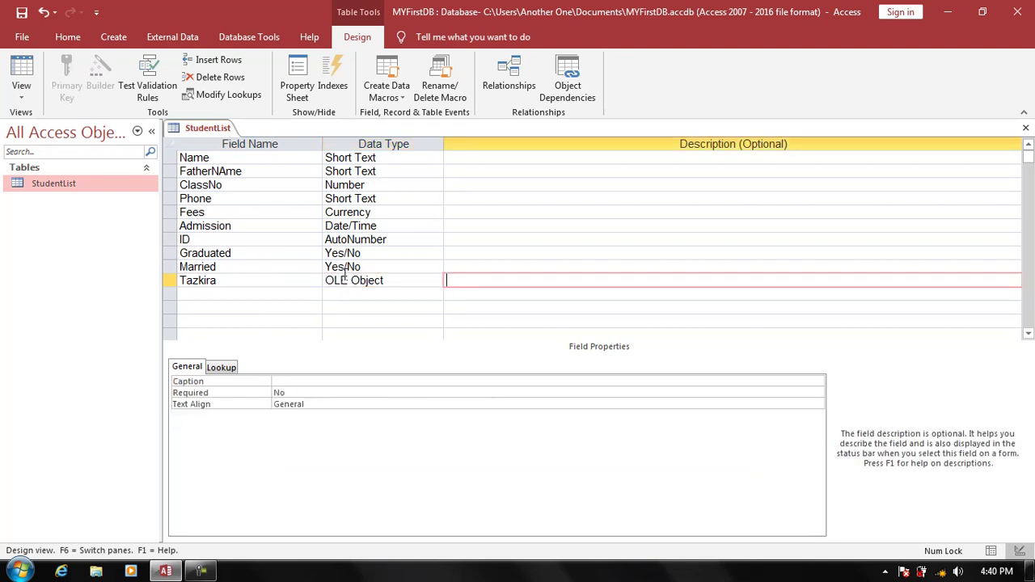
pyautogui.click(400, 279)
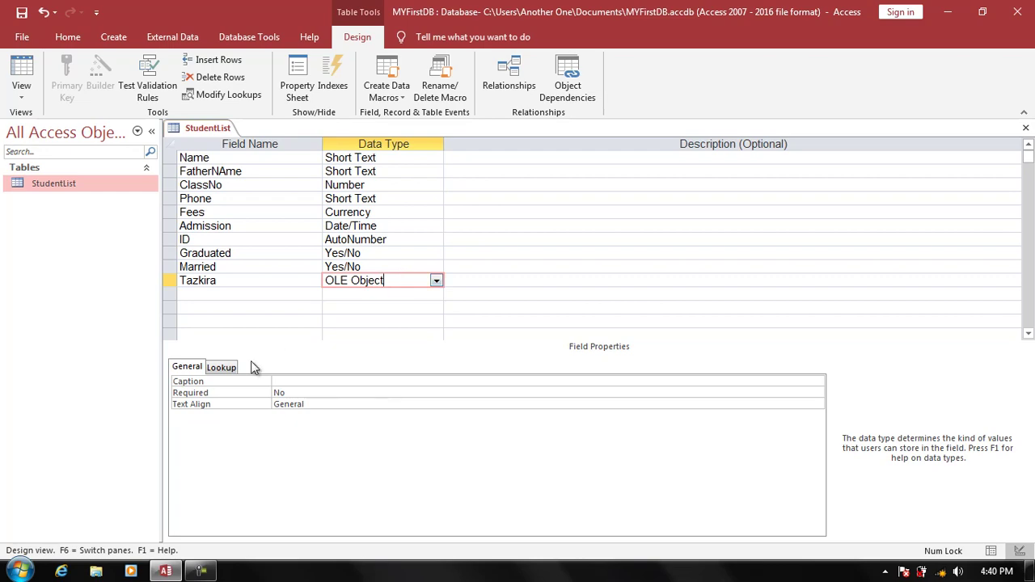
# - Launch Microsoft Word by searching 'word' in the Start menu
pyautogui.press('super')
pyautogui.write('word')
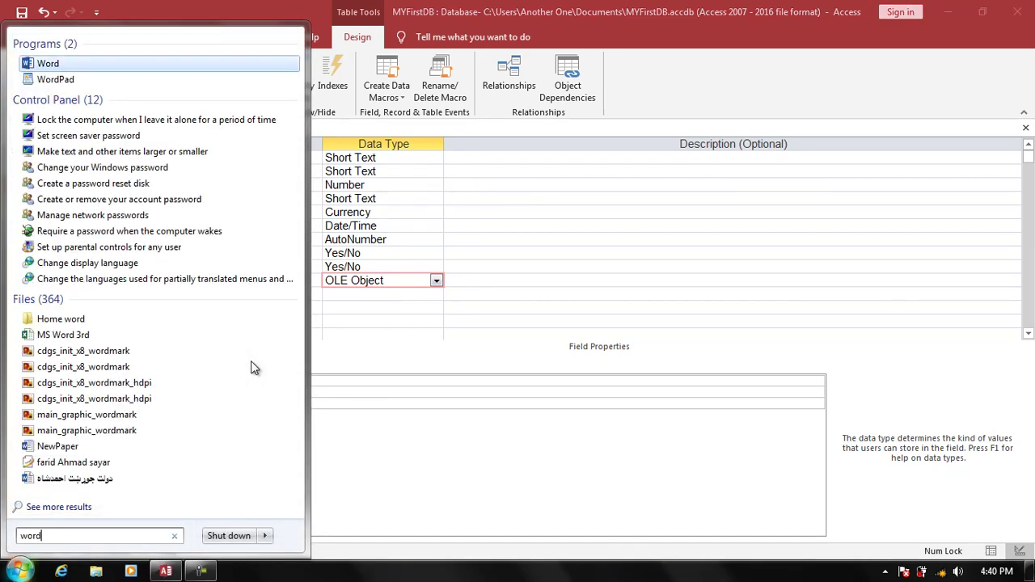
pyautogui.press('Return')
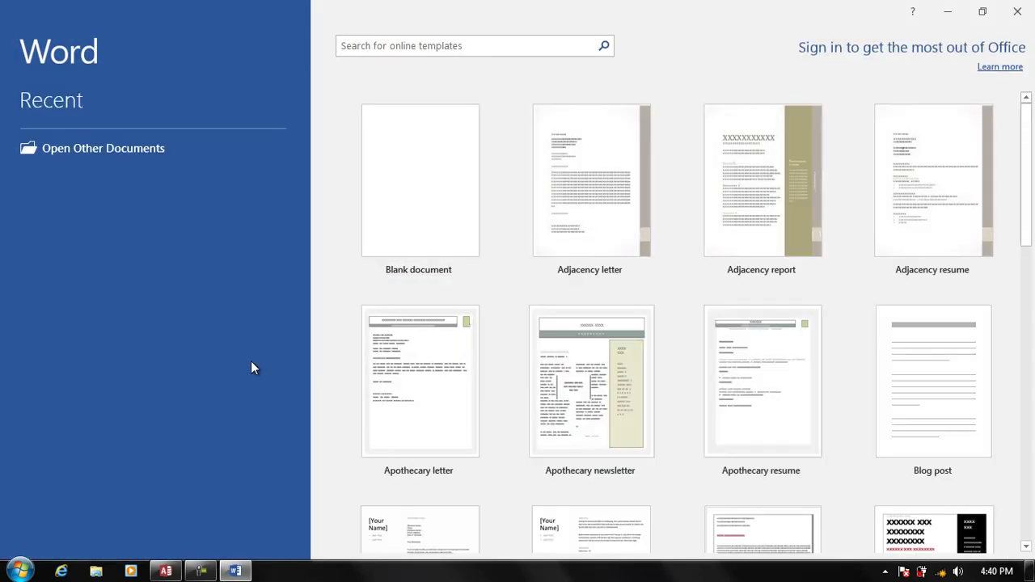
# - Create a blank Word document and view Insert > Object without inserting anything
pyautogui.click(380, 197)
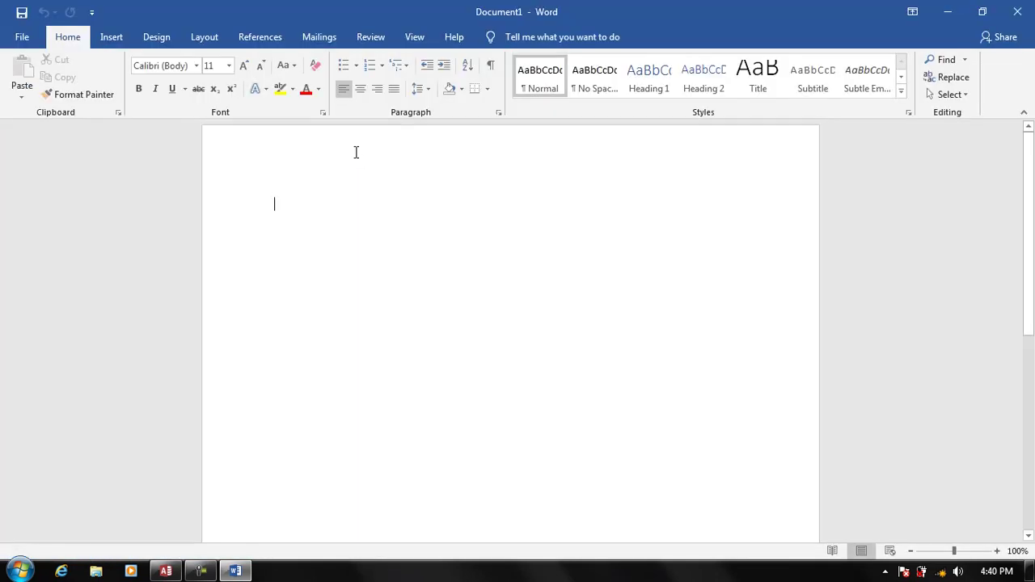
pyautogui.click(123, 39)
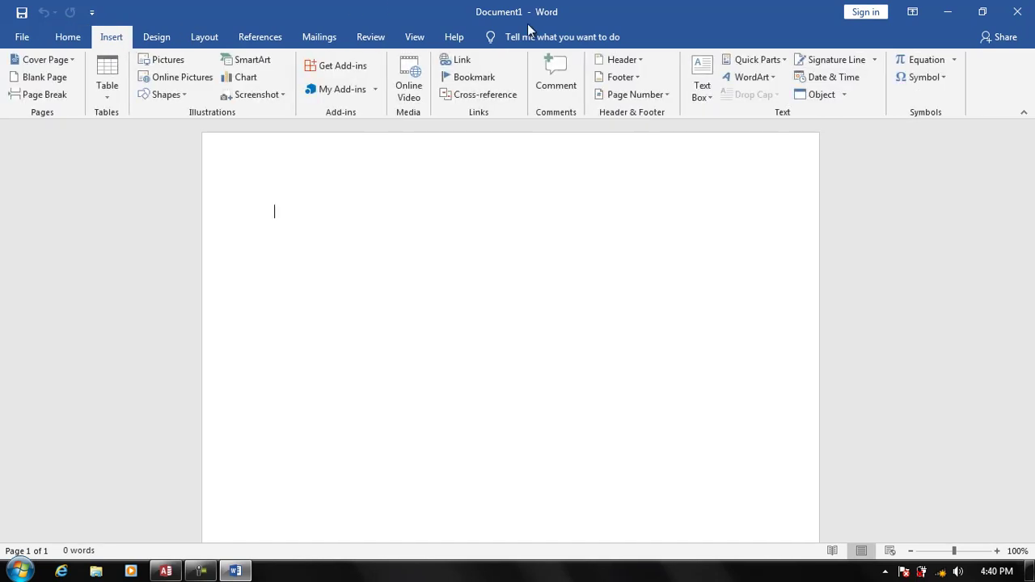
pyautogui.click(811, 94)
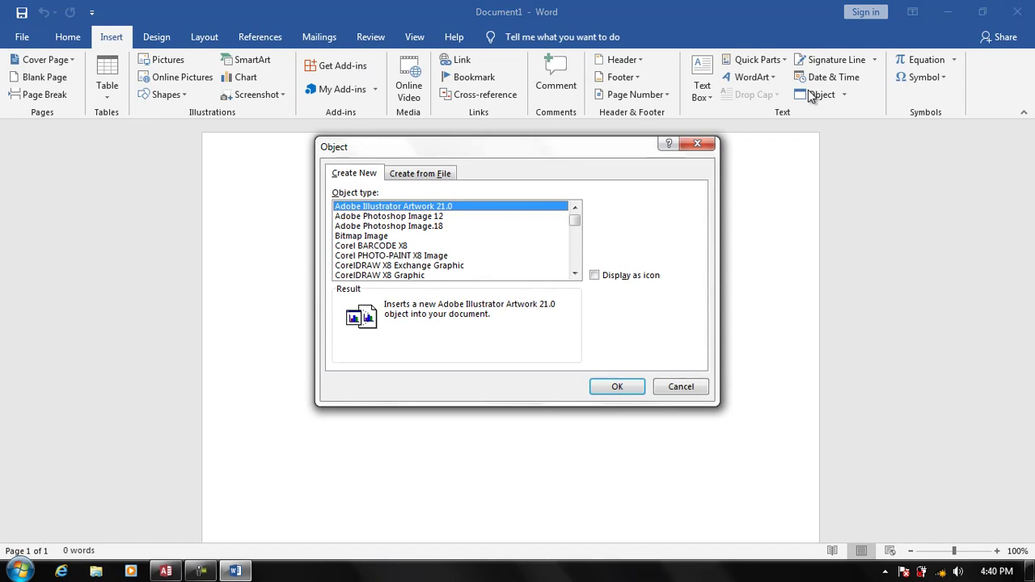
pyautogui.click(697, 143)
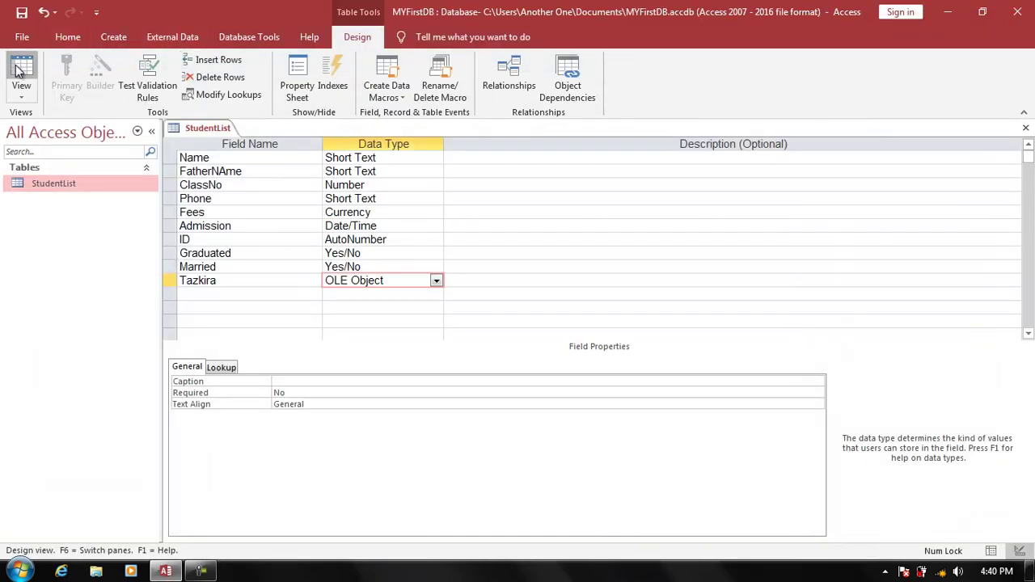
# - Save the table into Datasheet view and try inserting a file object into the first Tazkira cell, then cancel
pyautogui.click(21, 81)
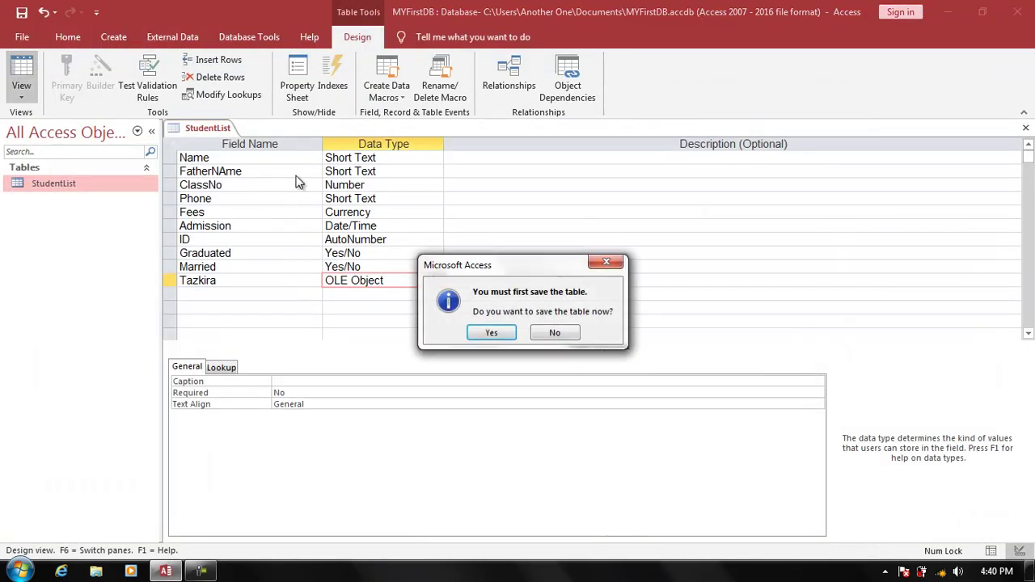
pyautogui.click(493, 331)
pyautogui.click(853, 167)
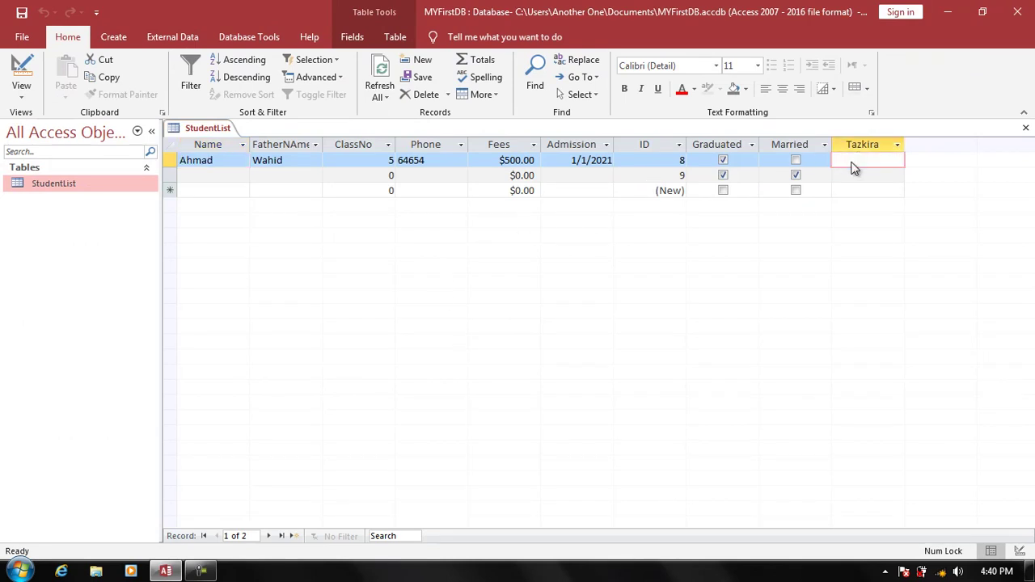
pyautogui.rightClick(864, 165)
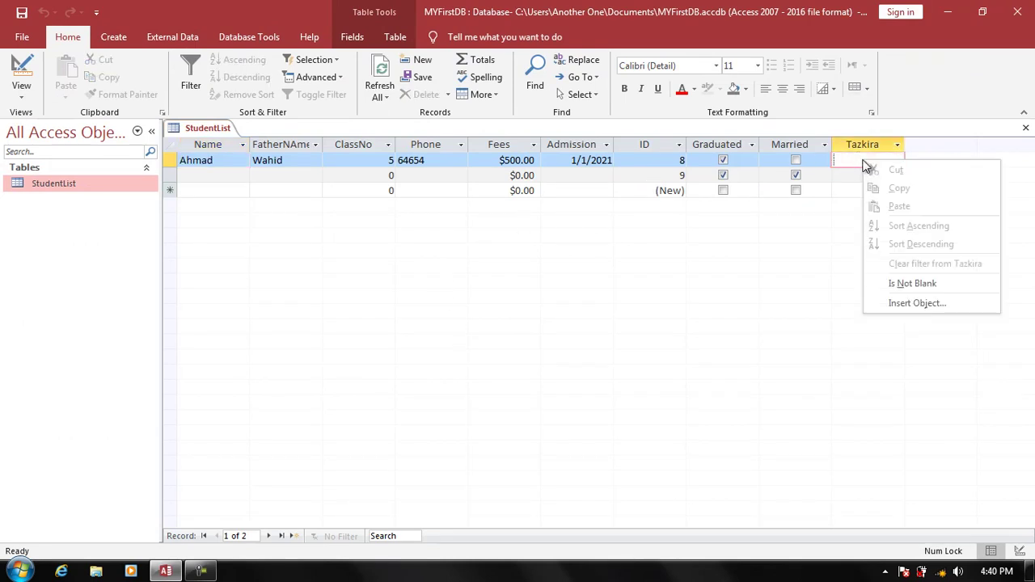
pyautogui.click(917, 302)
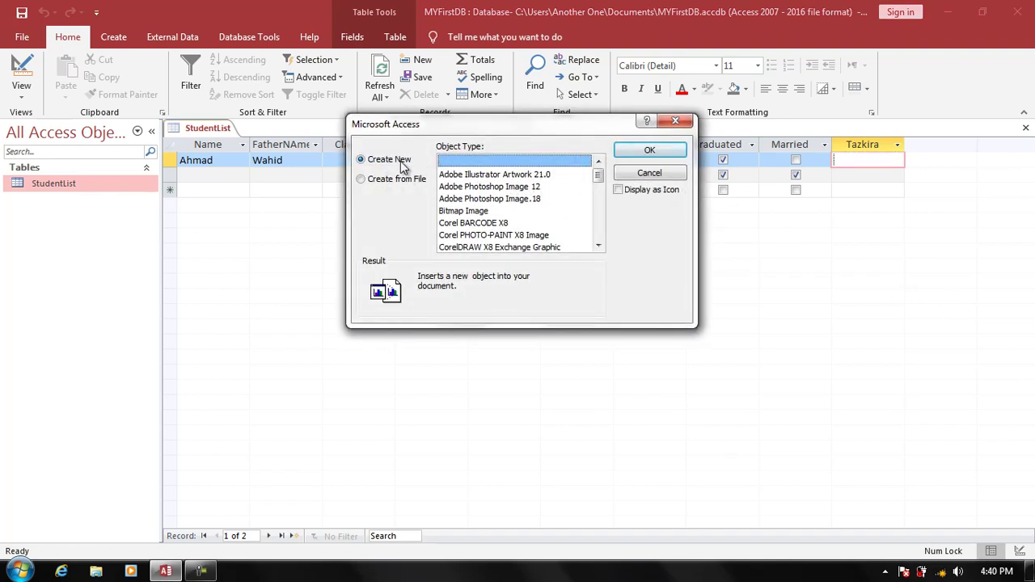
pyautogui.click(402, 179)
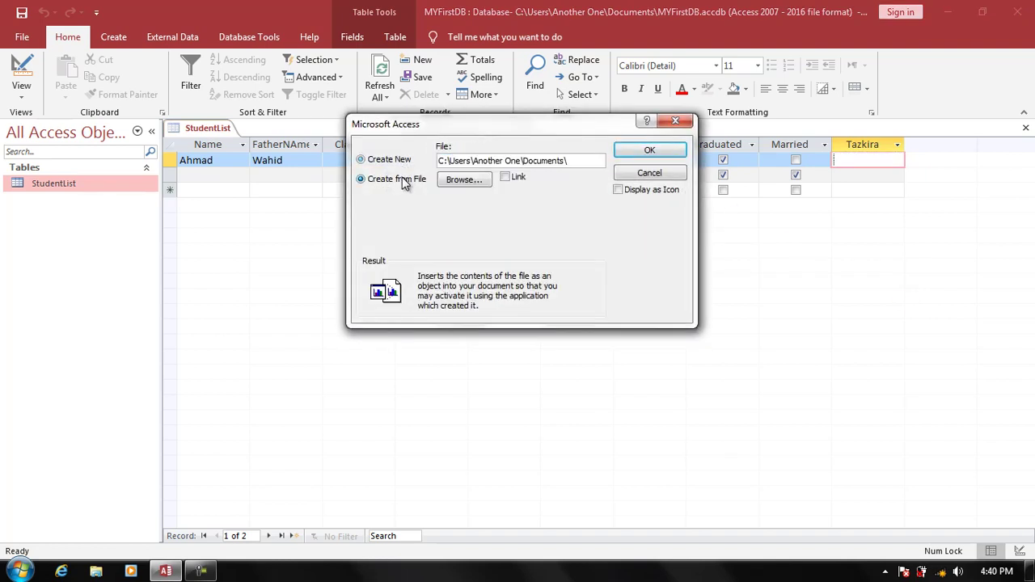
pyautogui.click(446, 180)
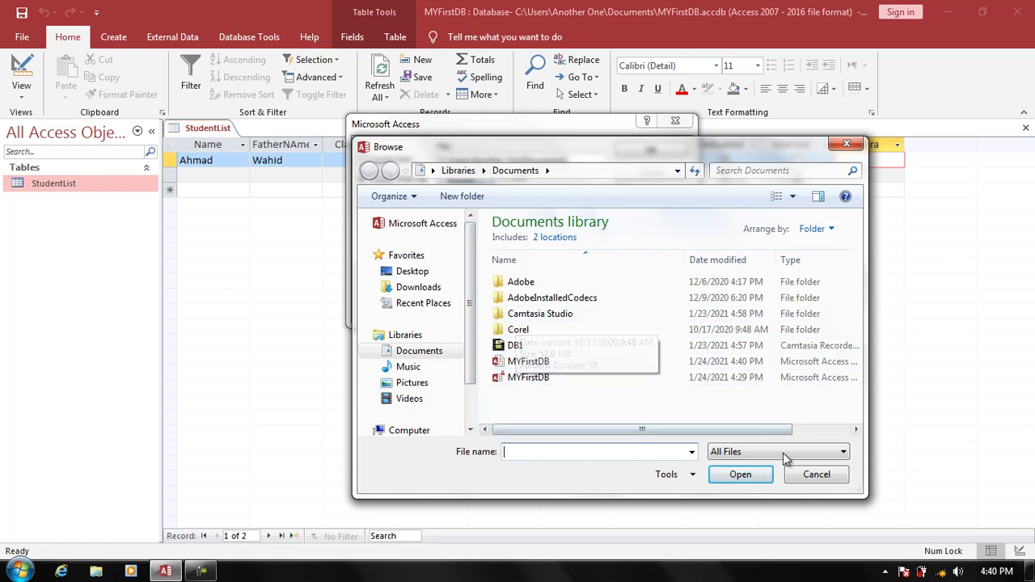
pyautogui.click(809, 475)
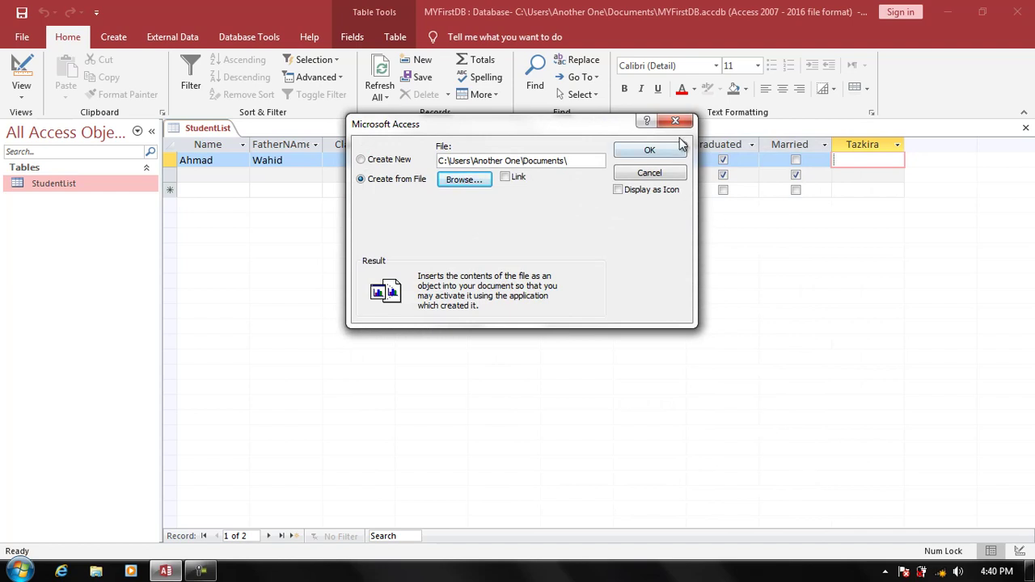
pyautogui.click(678, 122)
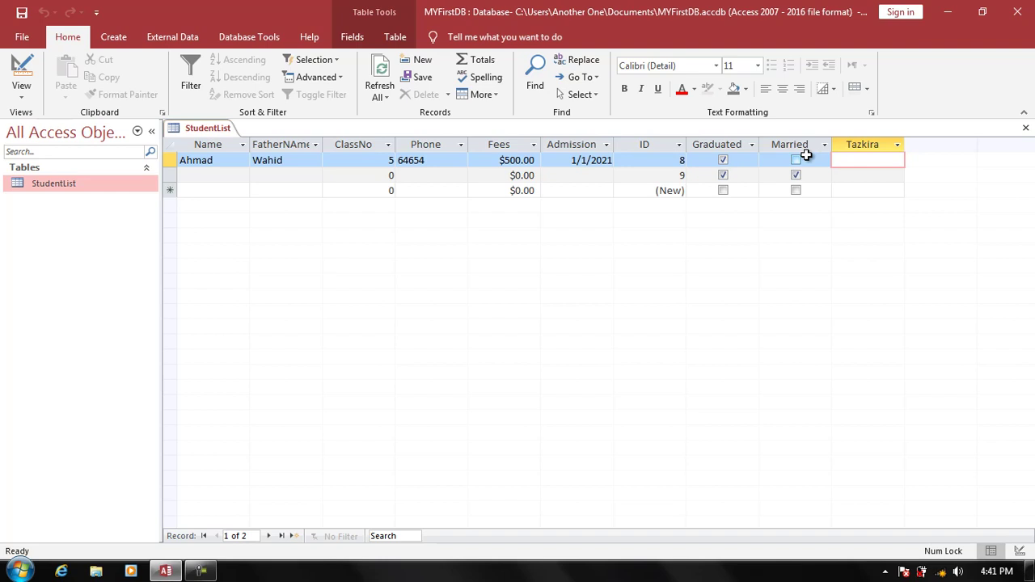
# - Check the Tazkira cells of both records and return to Design view
pyautogui.click(856, 173)
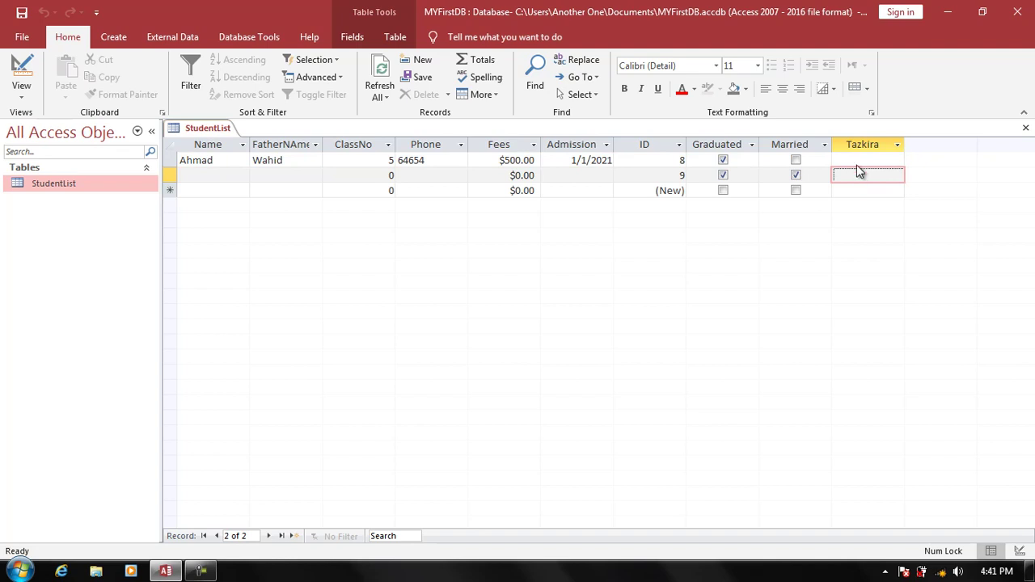
pyautogui.click(855, 162)
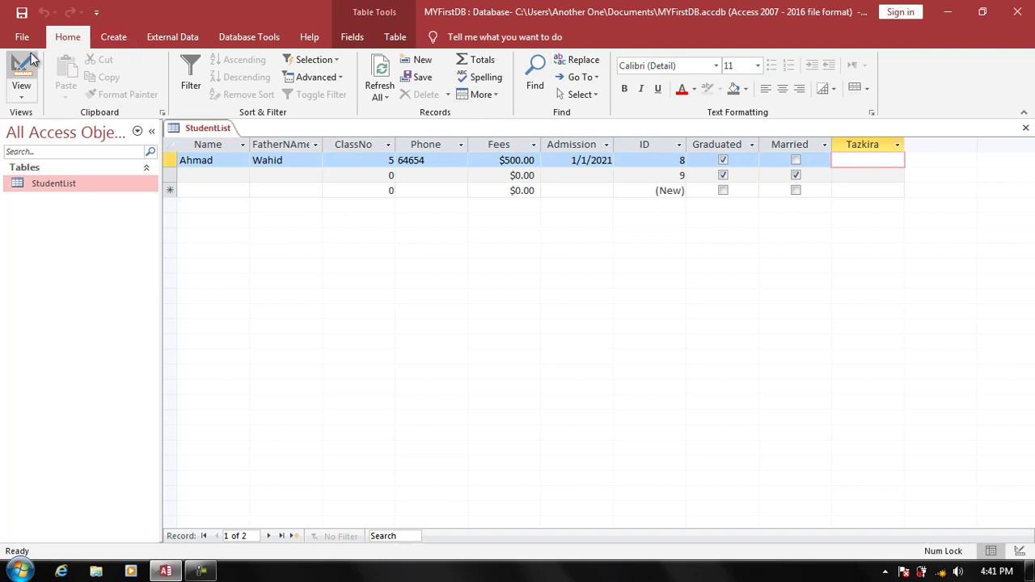
pyautogui.click(21, 81)
# - Back in Datasheet view, type the second student's name into record 9's Name cell
pyautogui.click(433, 294)
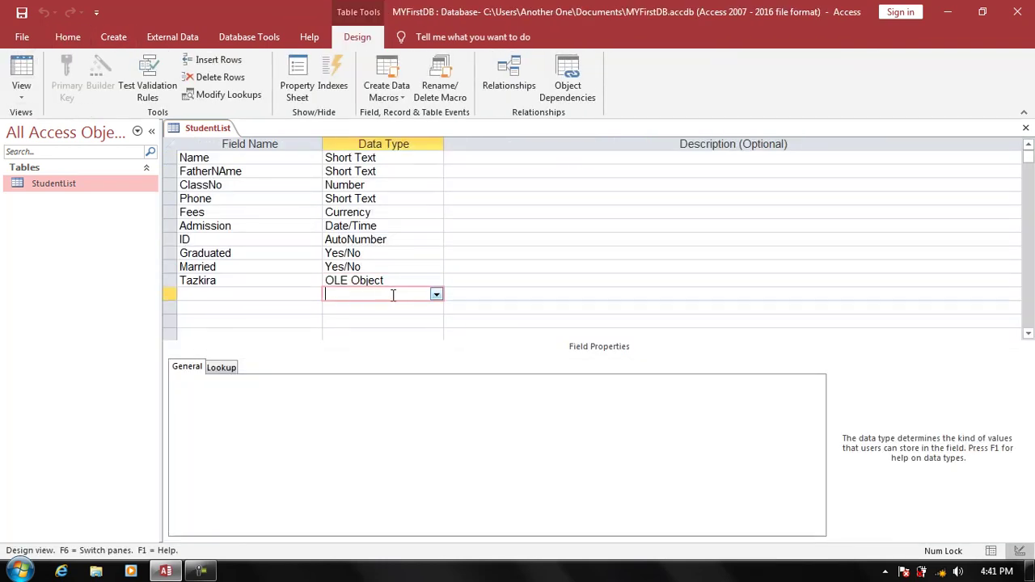
pyautogui.click(21, 77)
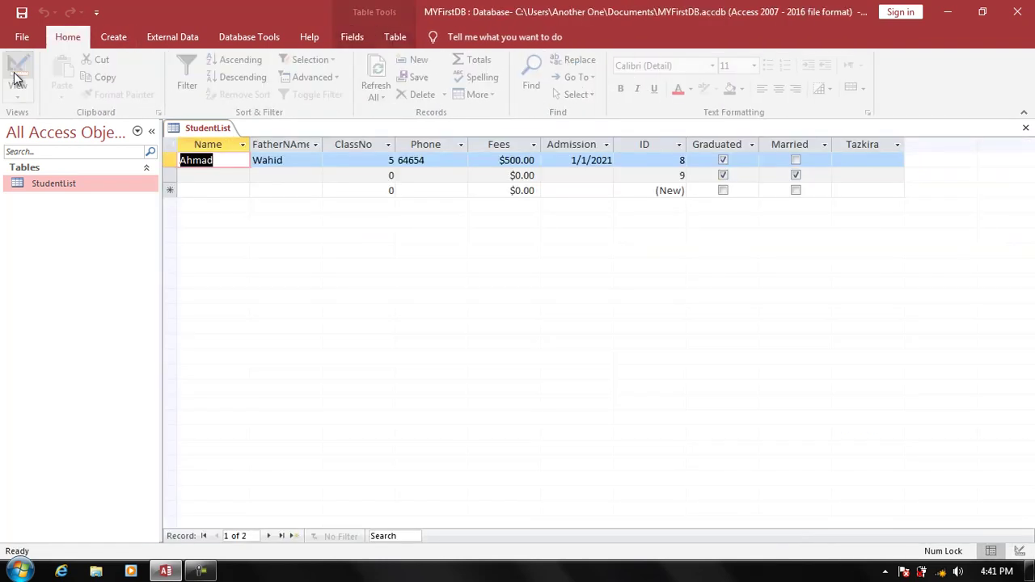
pyautogui.click(843, 165)
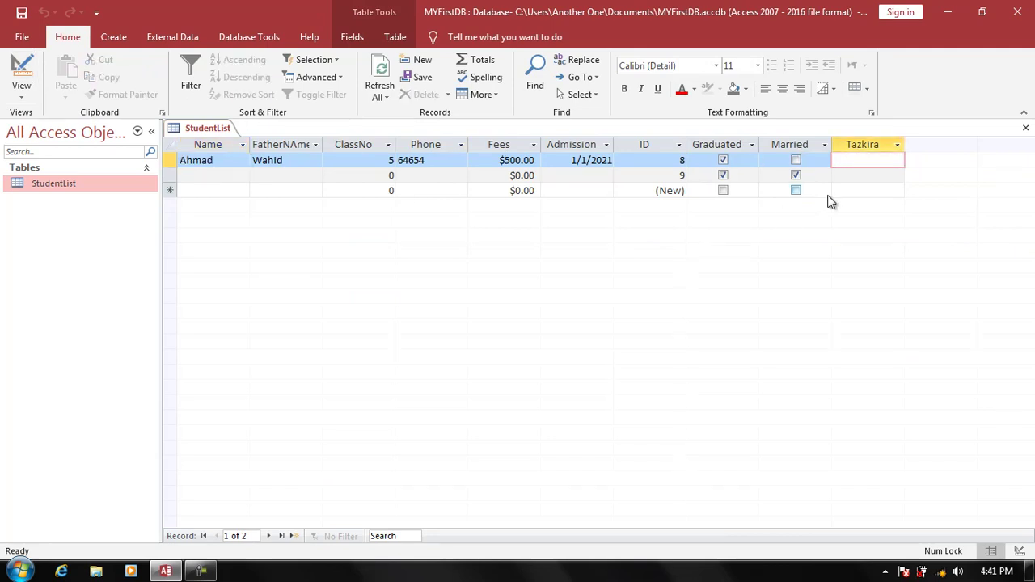
pyautogui.click(851, 180)
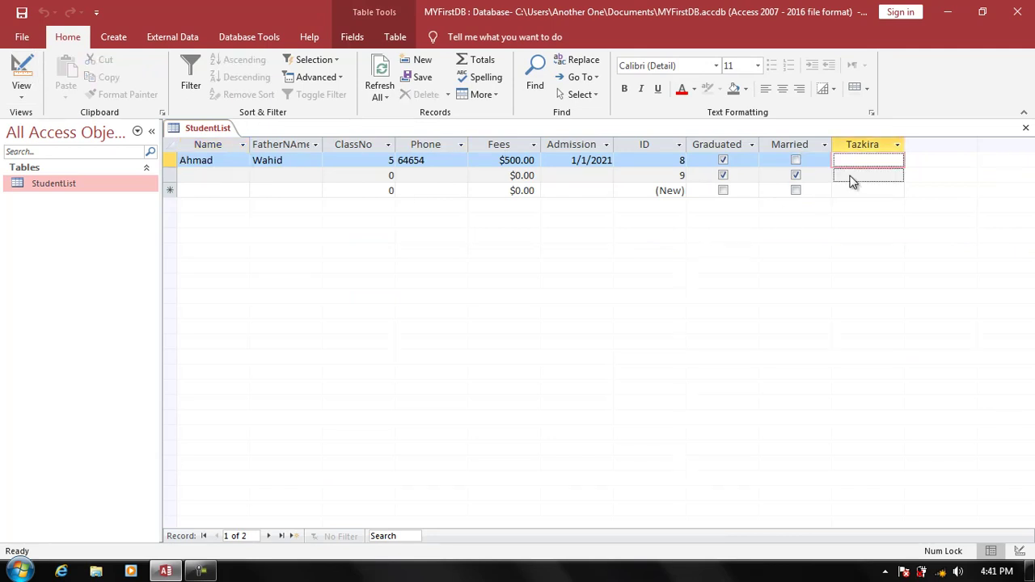
pyautogui.click(231, 175)
pyautogui.write('Omar')
pyautogui.press('Tab')
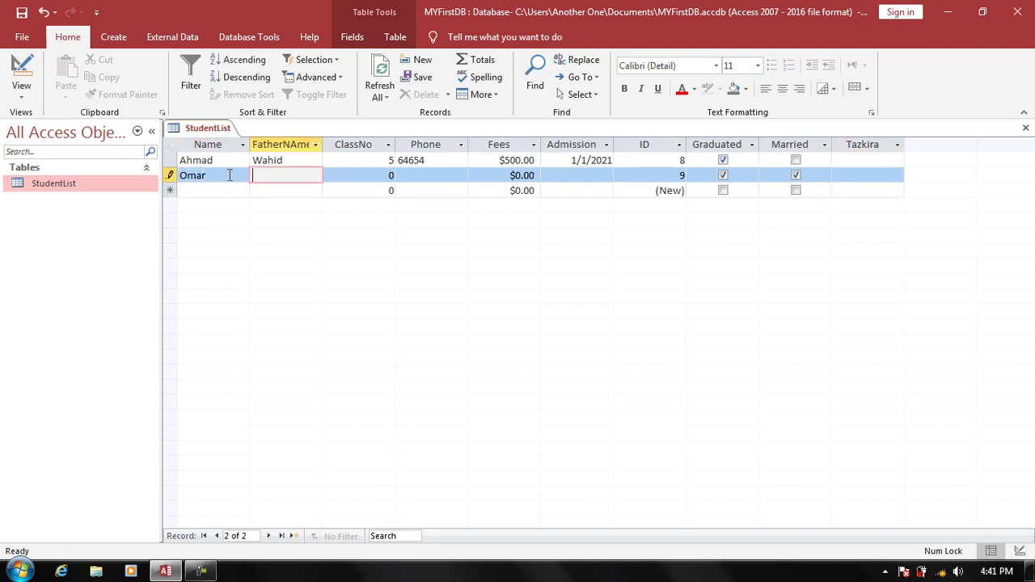
pyautogui.click(862, 164)
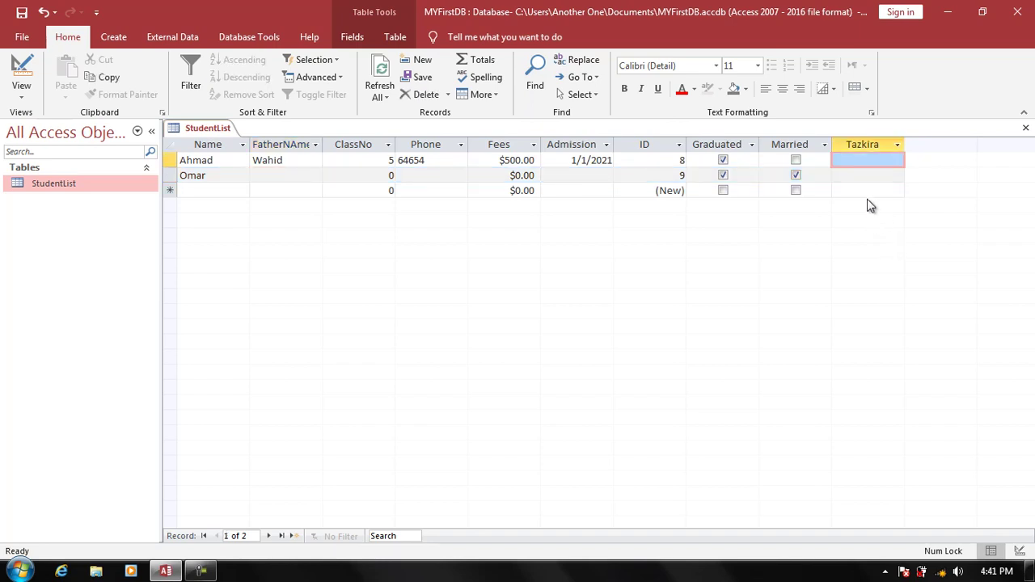
pyautogui.click(855, 177)
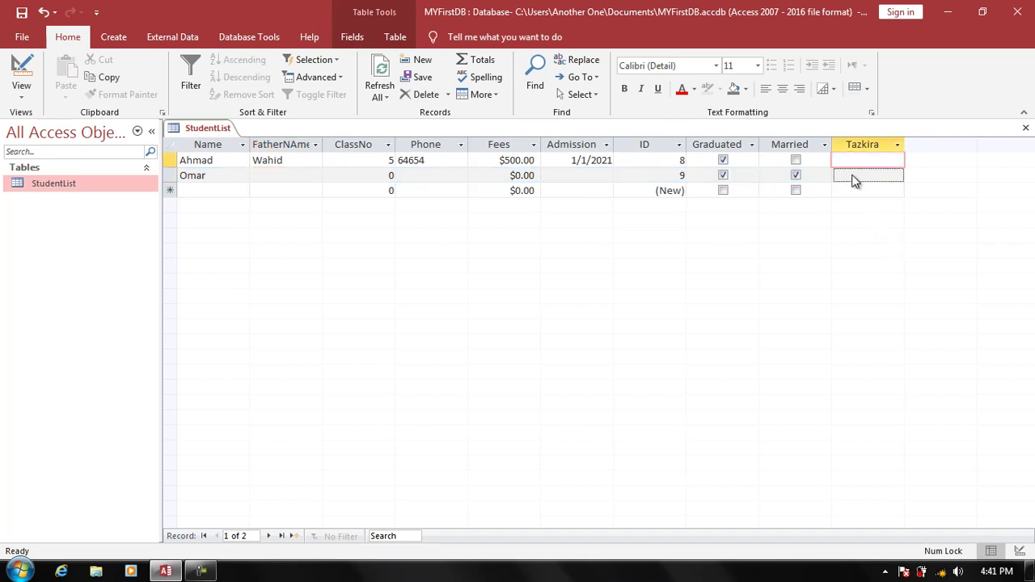
pyautogui.click(21, 74)
# - Add a Hyperlink field named WebAddress, then save the table and return to Datasheet view
pyautogui.click(435, 295)
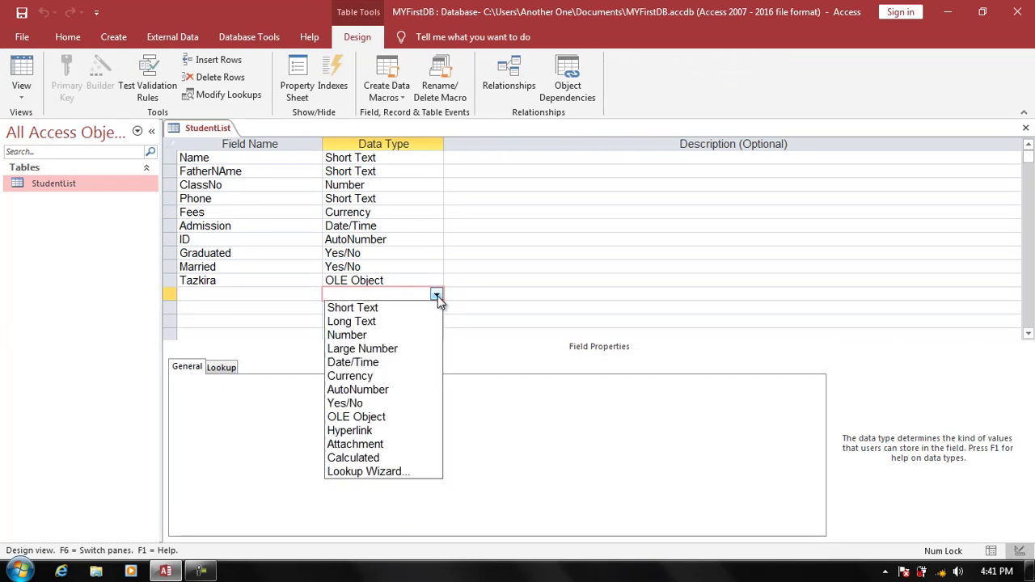
pyautogui.click(398, 432)
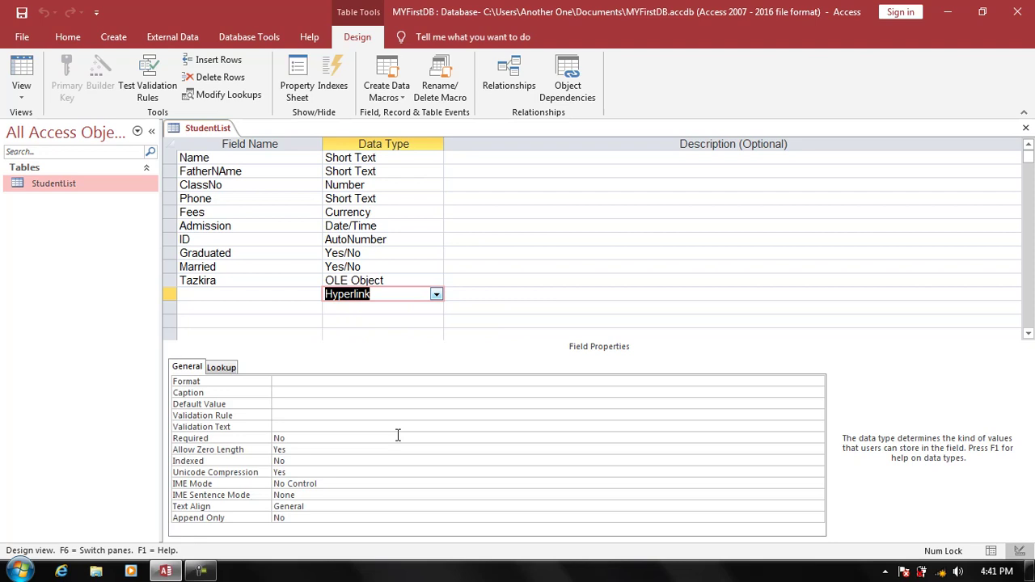
pyautogui.click(226, 293)
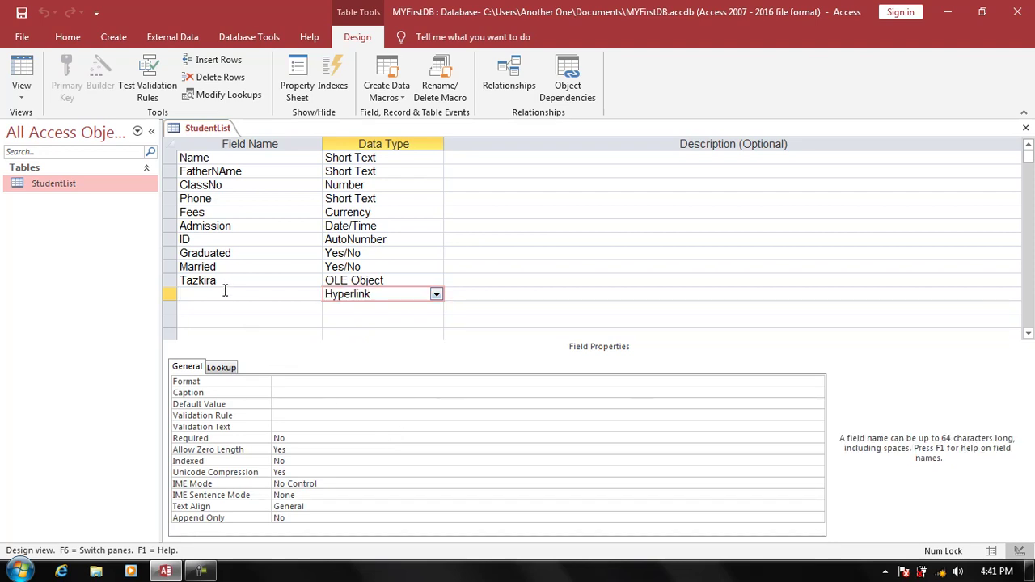
pyautogui.write('Web')
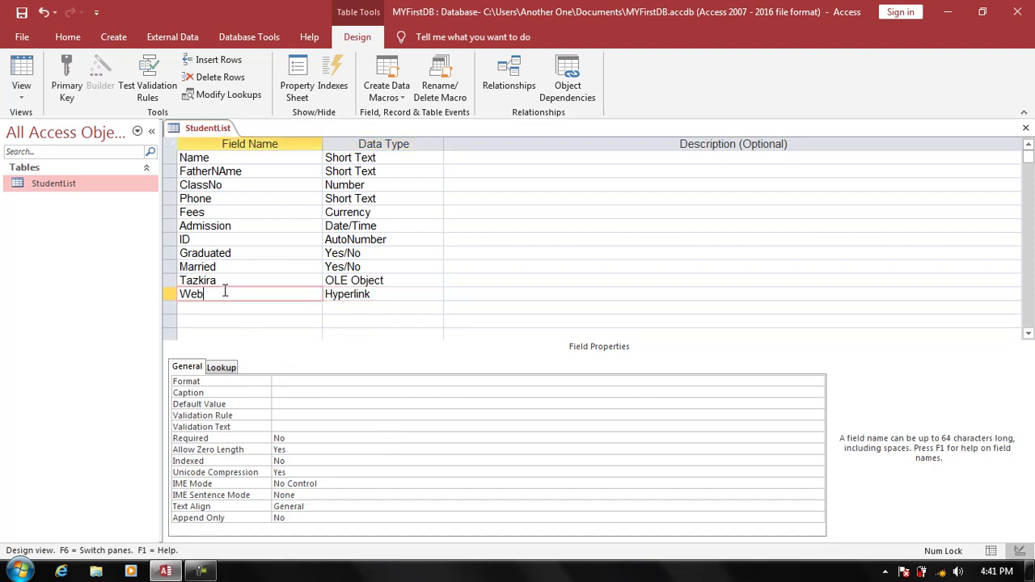
pyautogui.write('Add')
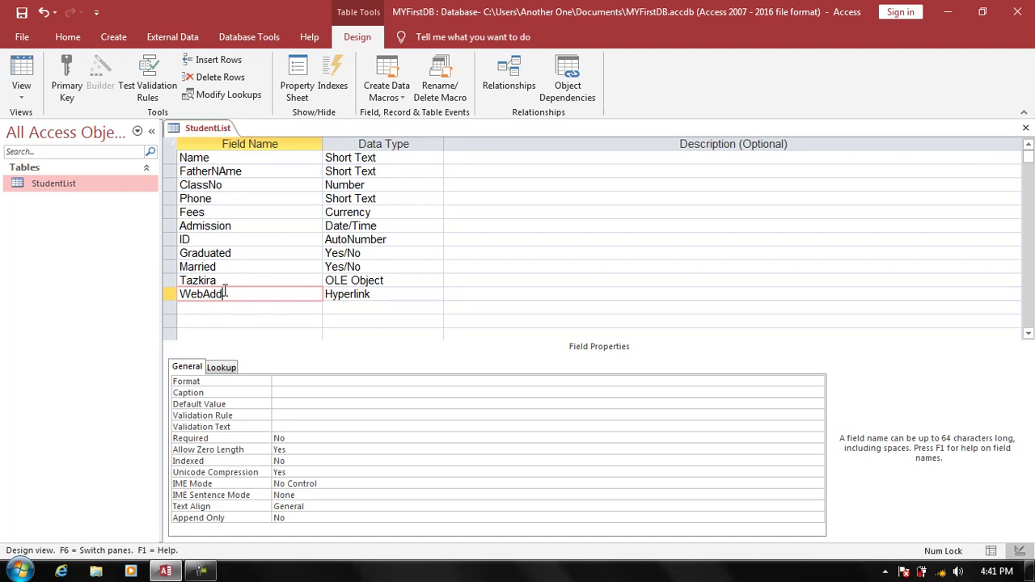
pyautogui.write('ress')
pyautogui.press('Tab')
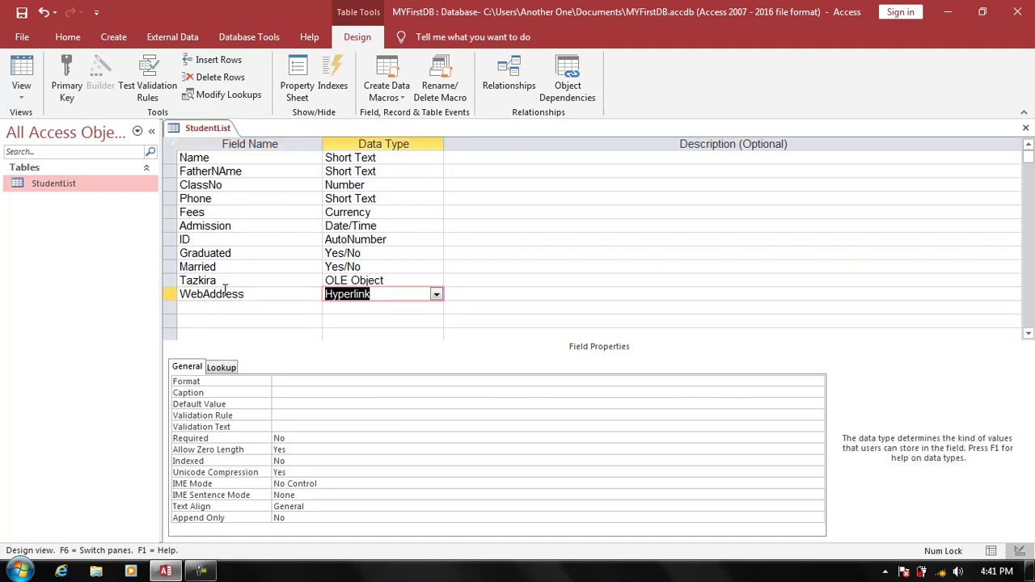
pyautogui.click(32, 81)
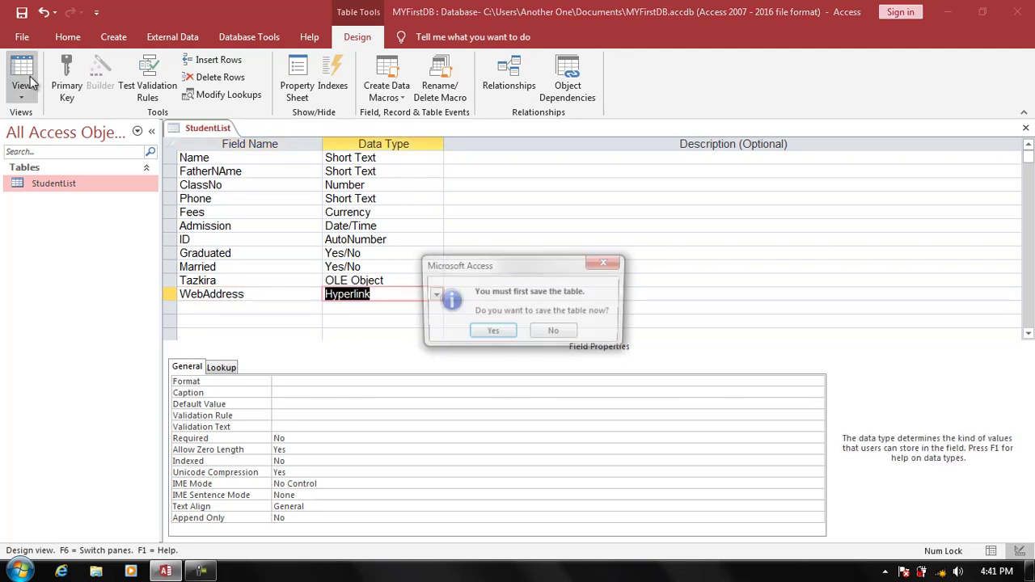
pyautogui.press('Return')
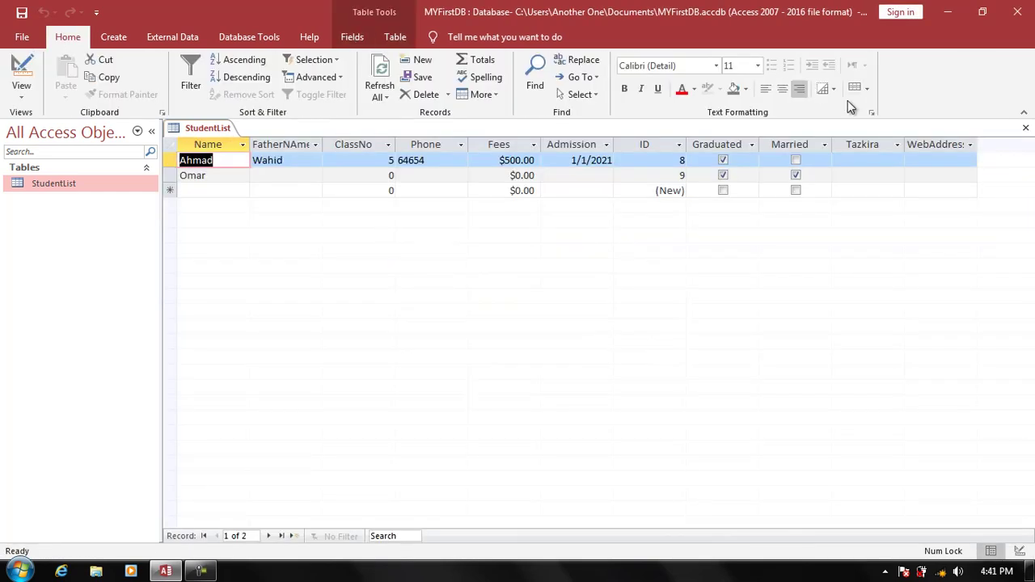
pyautogui.click(918, 160)
pyautogui.rightClick(917, 159)
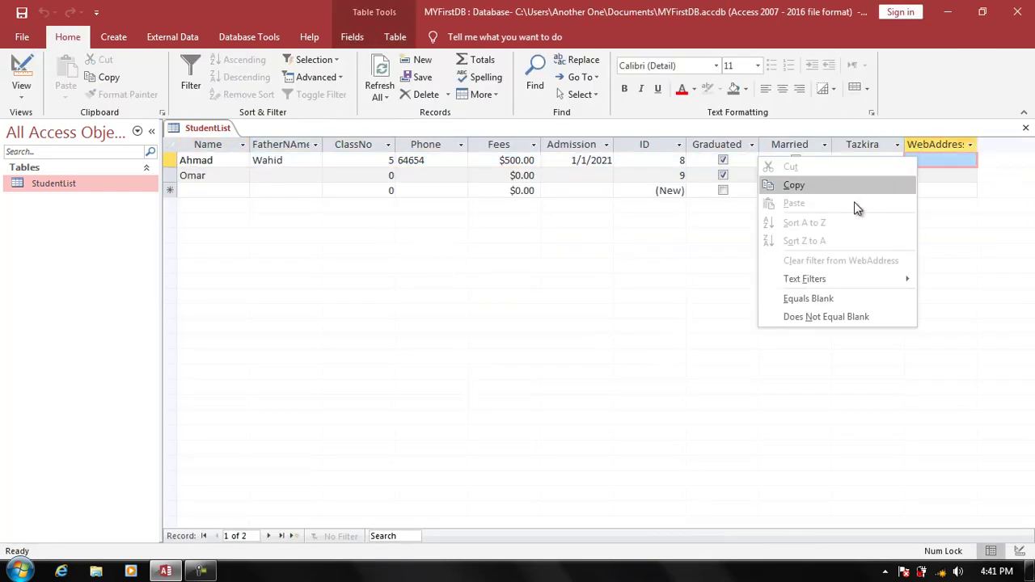
pyautogui.click(936, 164)
pyautogui.rightClick(938, 167)
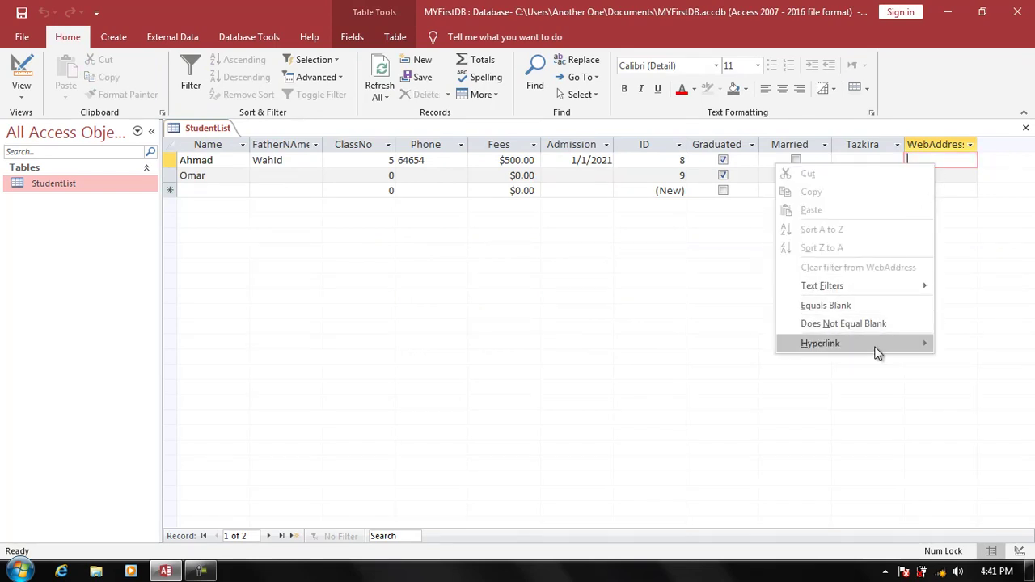
pyautogui.moveTo(866, 346)
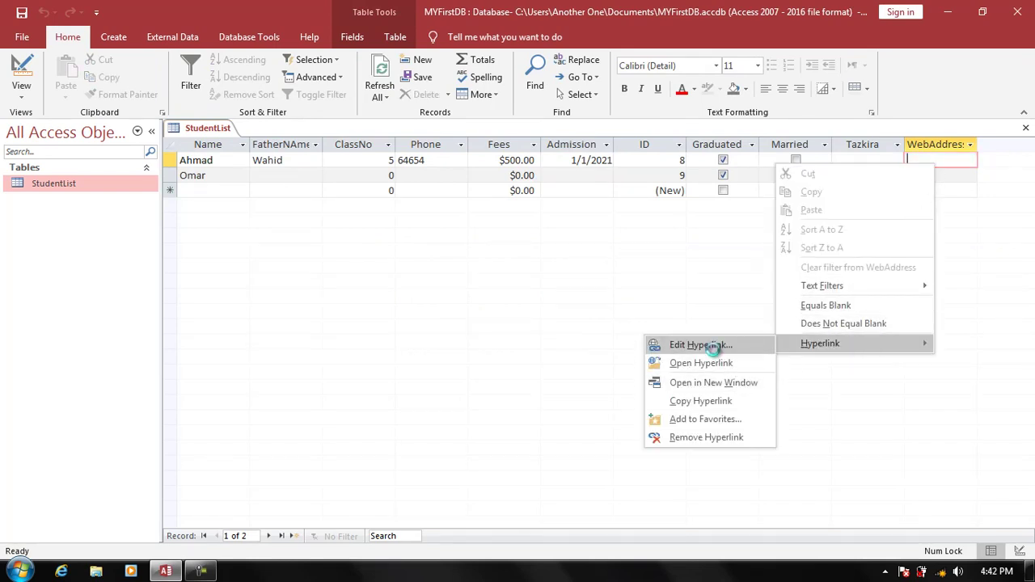
pyautogui.click(715, 345)
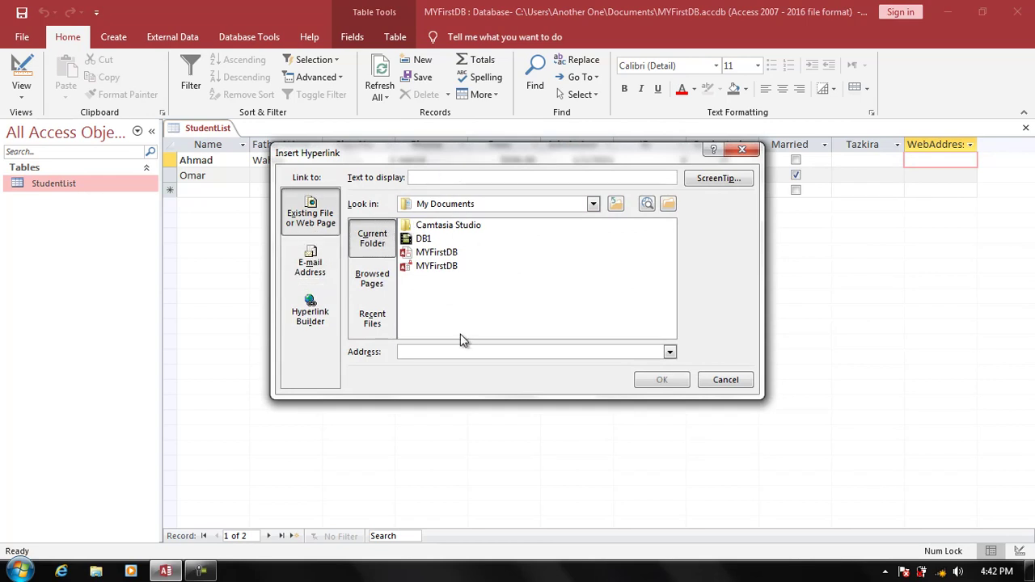
pyautogui.click(452, 353)
pyautogui.write('h')
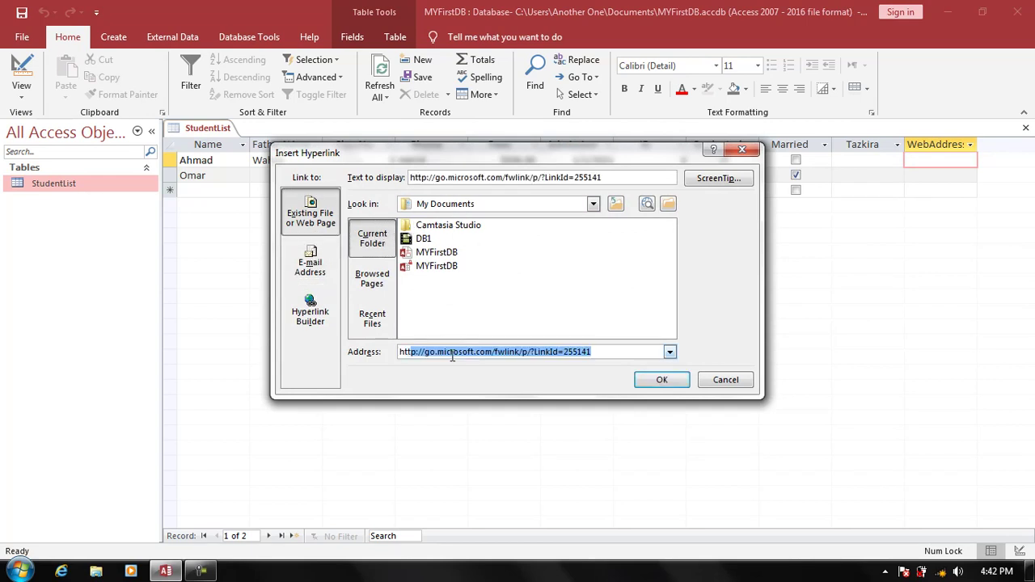
pyautogui.click(665, 380)
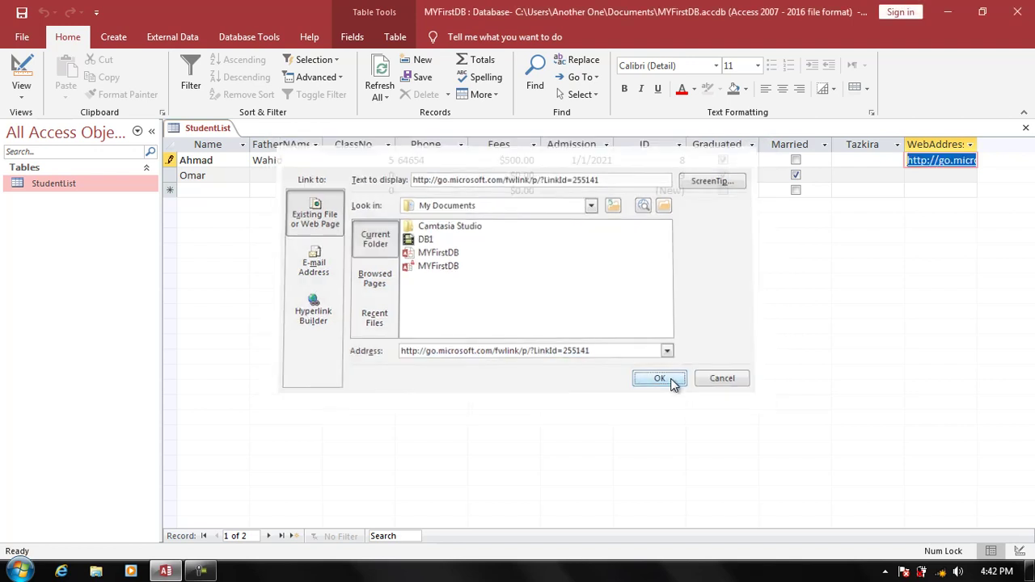
# - Test the new link, dismiss the cannot-open error, and select the second record's WebAddress cell
pyautogui.click(933, 163)
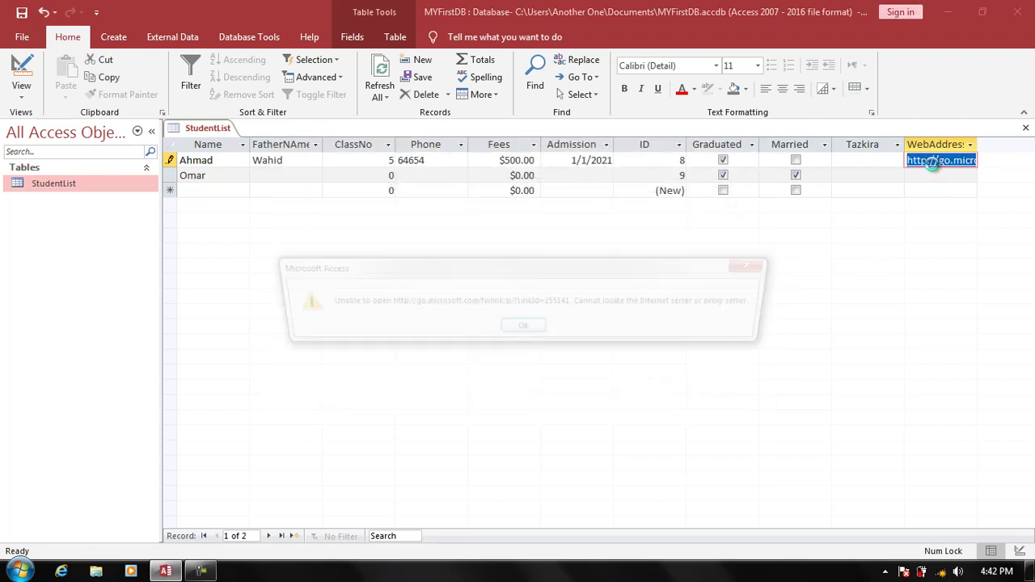
pyautogui.click(529, 329)
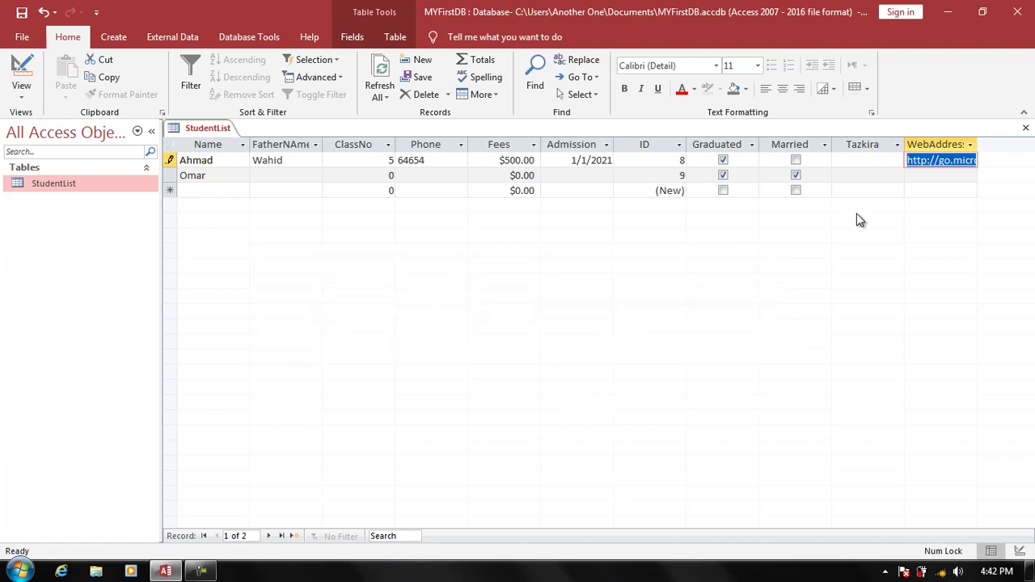
pyautogui.click(954, 175)
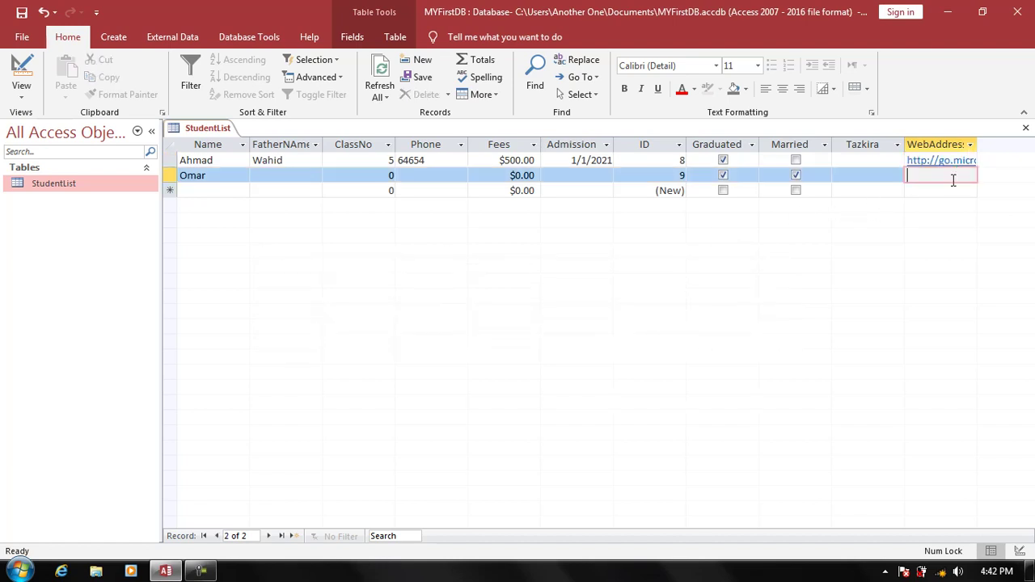
# - Add an Attachment field named Picture below WebAddress, then save and switch to Datasheet View
pyautogui.click(21, 71)
pyautogui.click(364, 312)
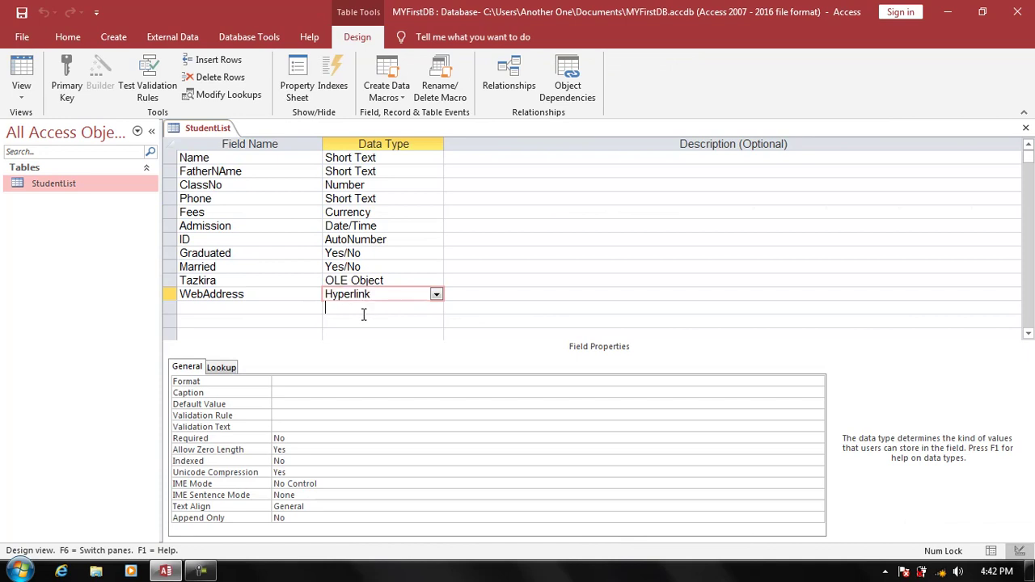
pyautogui.click(432, 309)
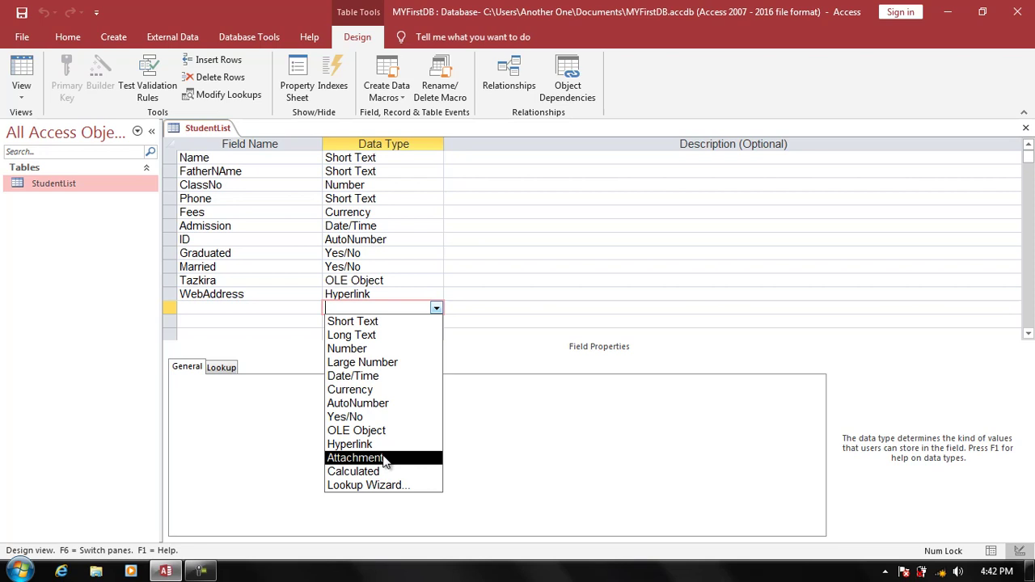
pyautogui.click(385, 458)
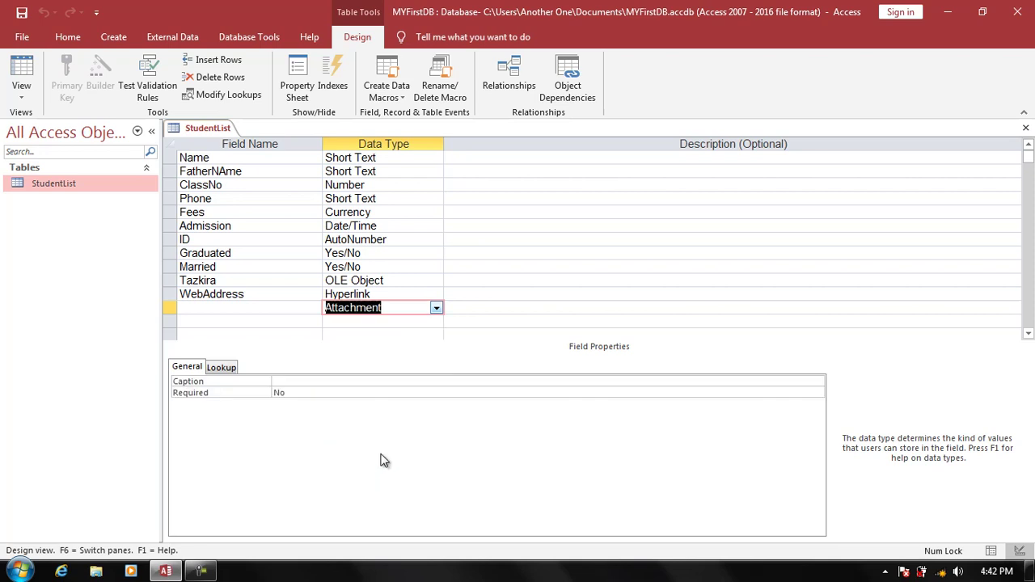
pyautogui.click(254, 311)
pyautogui.write('P')
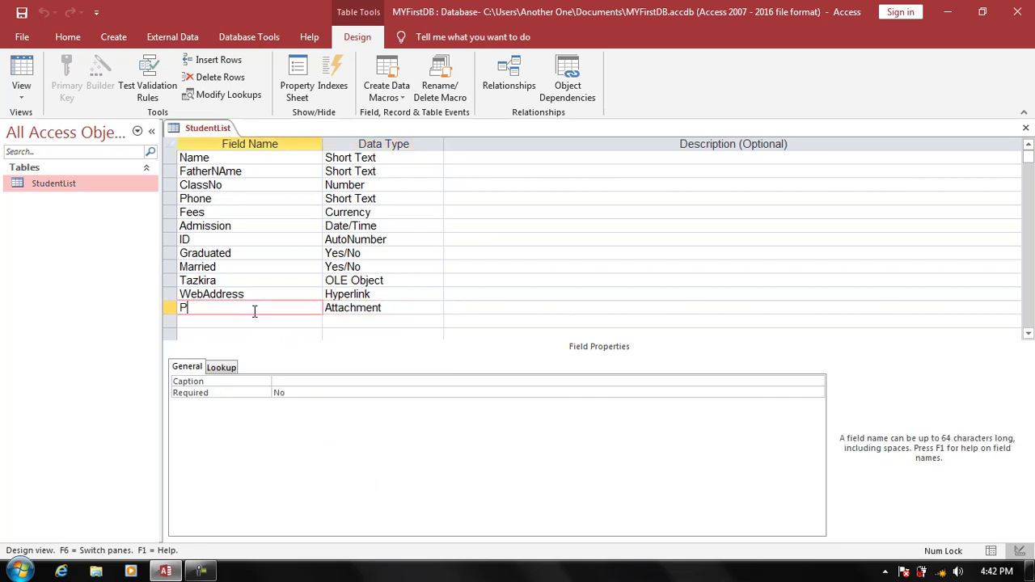
pyautogui.write('icture')
pyautogui.press('Tab')
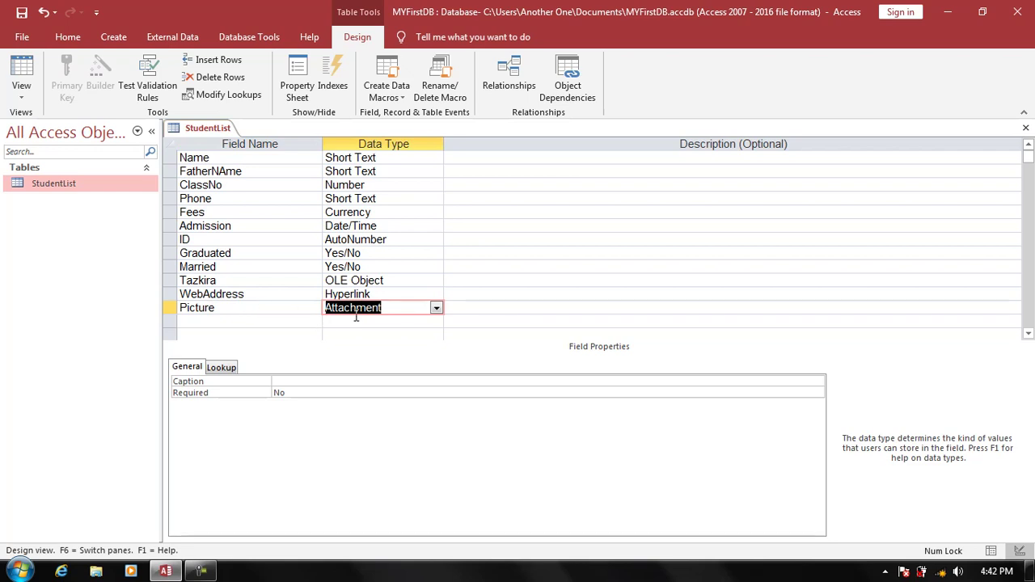
pyautogui.click(16, 77)
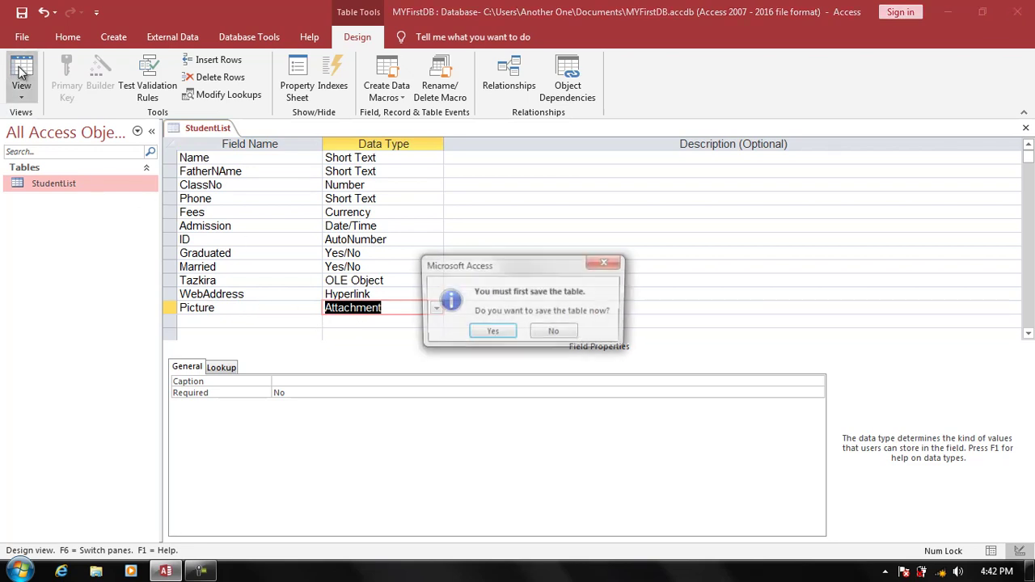
pyautogui.press('Return')
# - Attach Koala.jpg from Sample Pictures to the first record's Picture field
pyautogui.press('Tab')
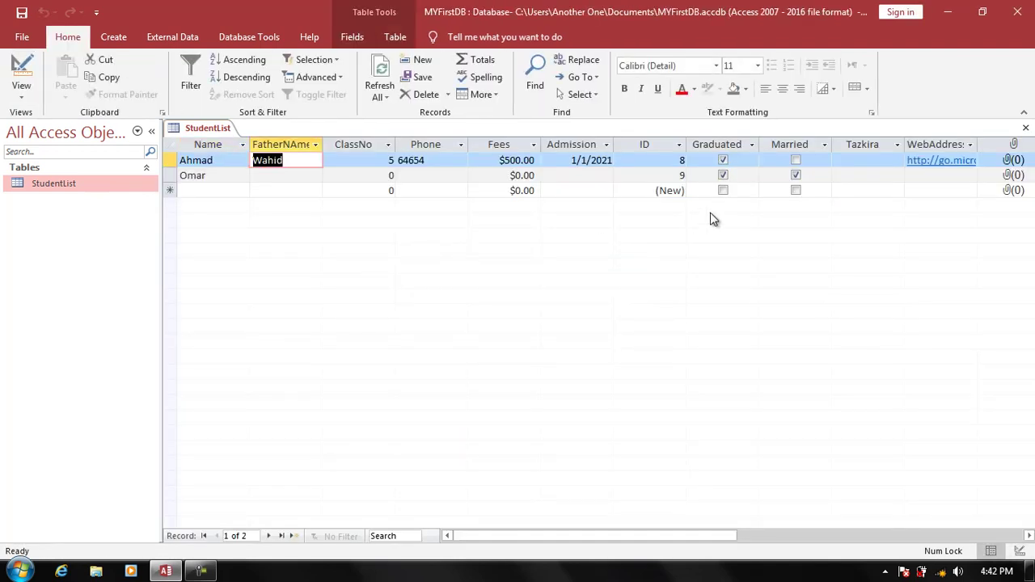
pyautogui.press('Tab')
pyautogui.press('Tab')
pyautogui.press('Tab')
pyautogui.press('Tab')
pyautogui.press('Tab')
pyautogui.press('Tab')
pyautogui.press('Tab')
pyautogui.press('Tab')
pyautogui.press('Tab')
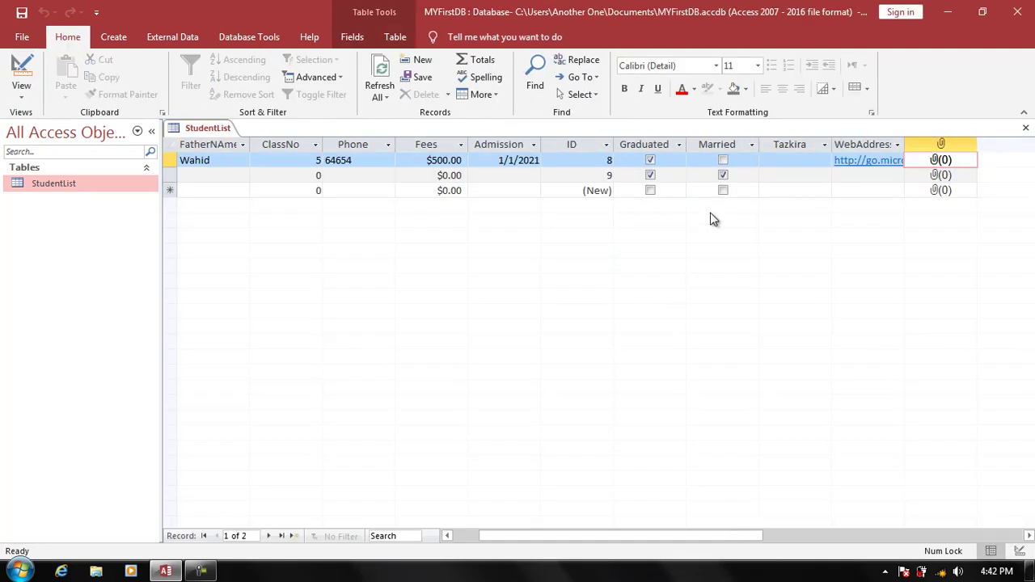
pyautogui.press('space')
pyautogui.hotkey('alt', 'a')
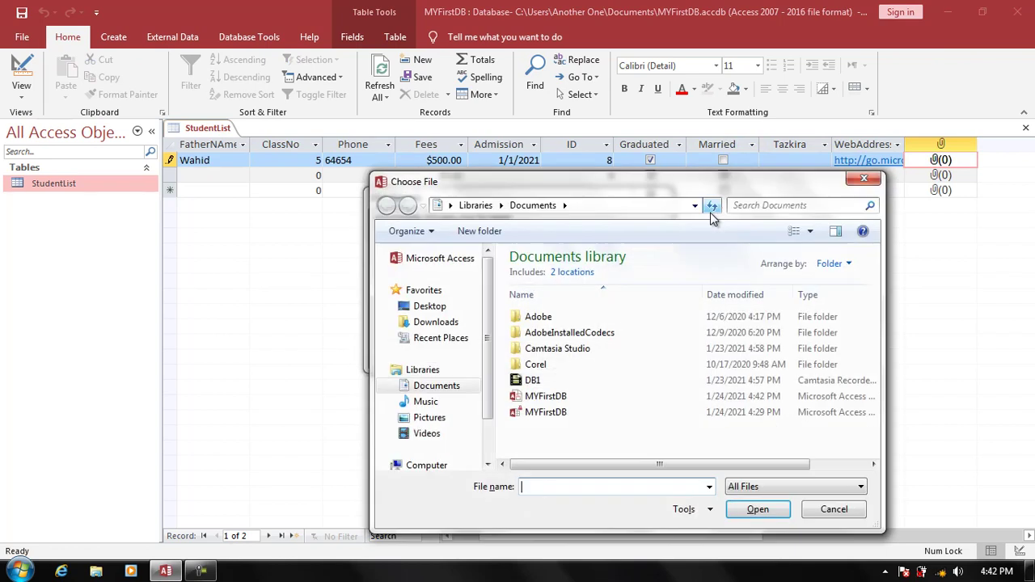
pyautogui.click(862, 179)
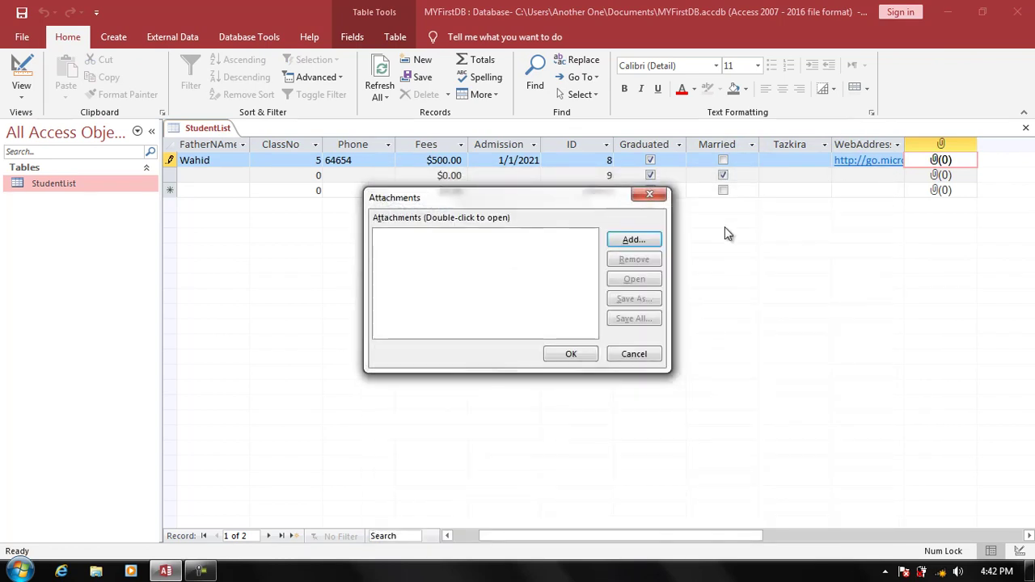
pyautogui.click(668, 184)
pyautogui.doubleClick(940, 166)
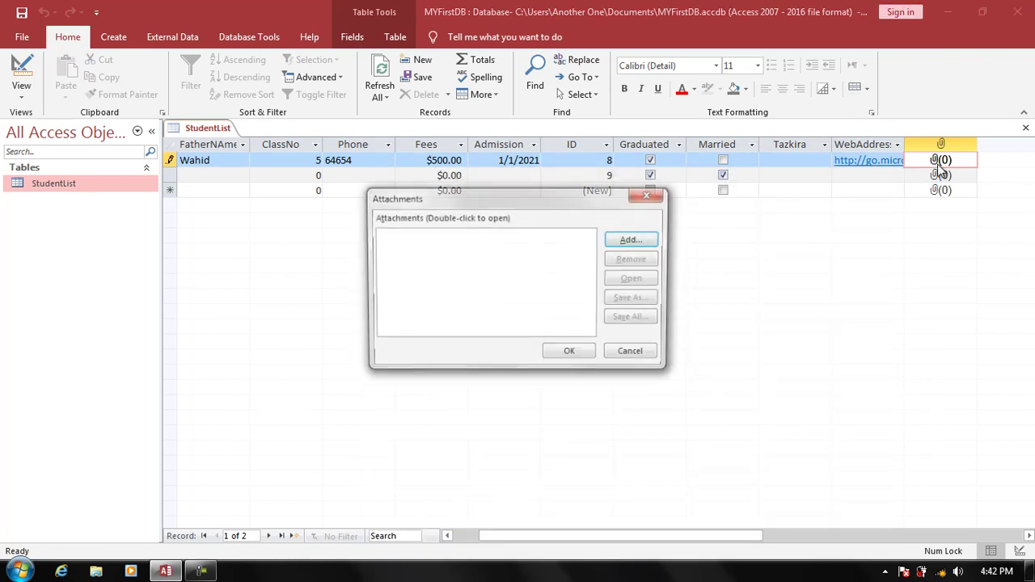
pyautogui.click(634, 240)
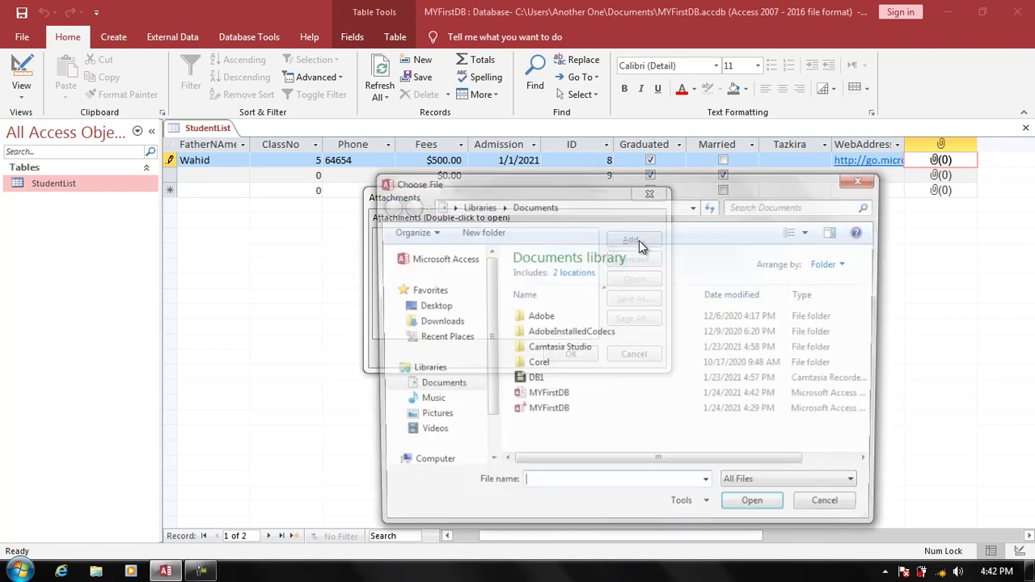
pyautogui.click(427, 418)
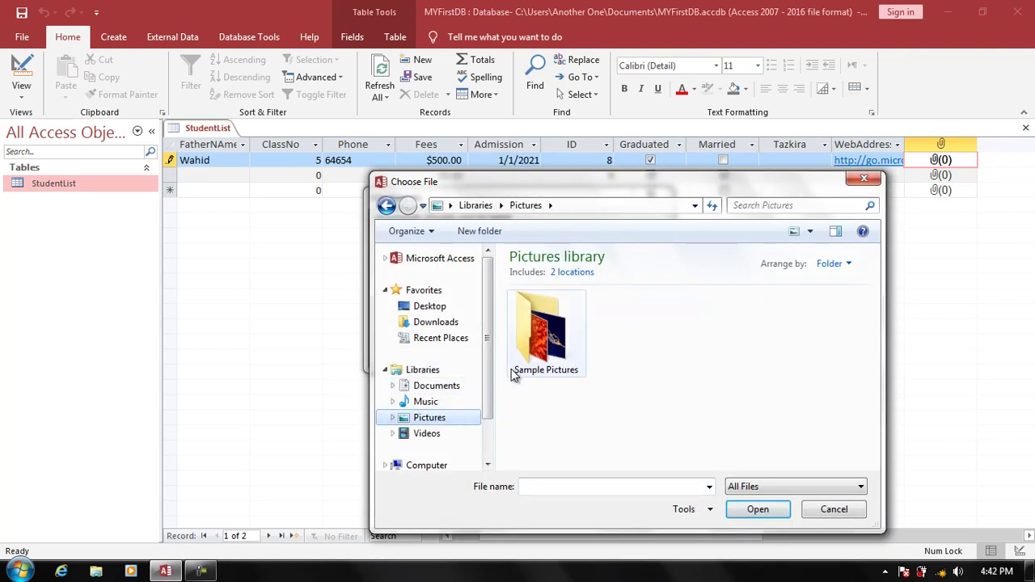
pyautogui.doubleClick(518, 372)
pyautogui.click(566, 421)
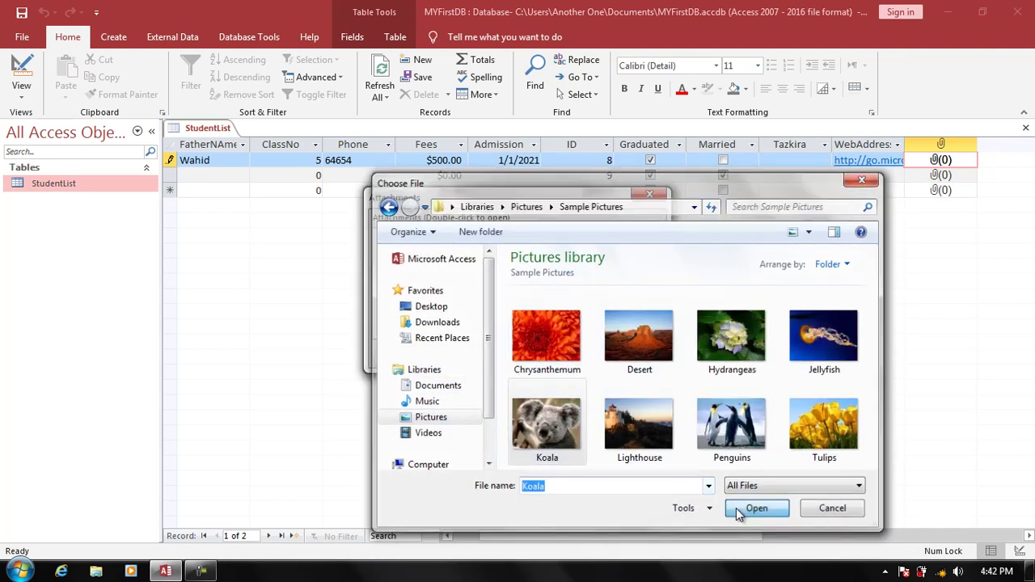
pyautogui.click(736, 508)
pyautogui.click(571, 355)
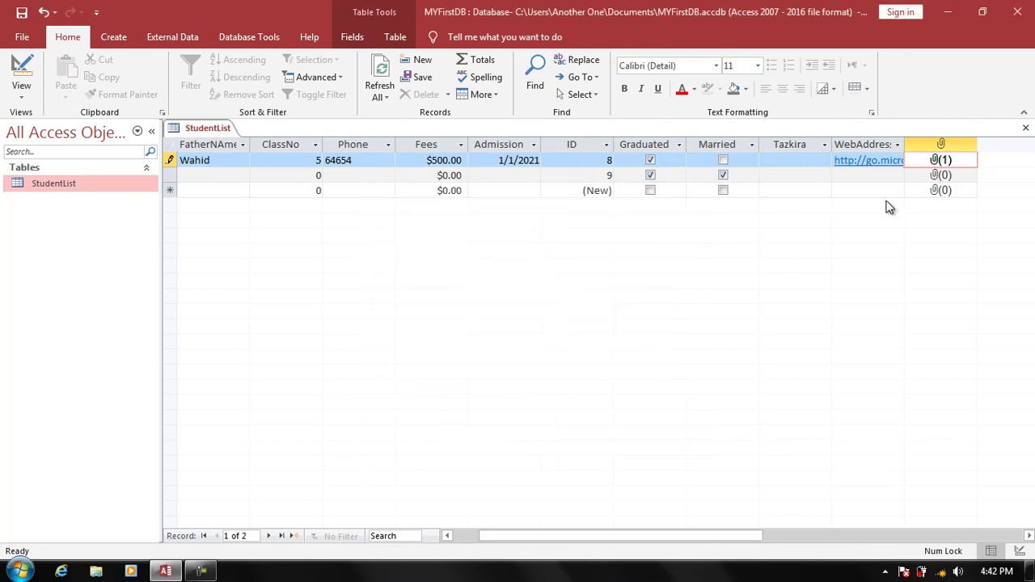
# - Attach Lighthouse.jpg to the second record's Picture field
pyautogui.doubleClick(930, 181)
pyautogui.click(632, 240)
pyautogui.click(634, 356)
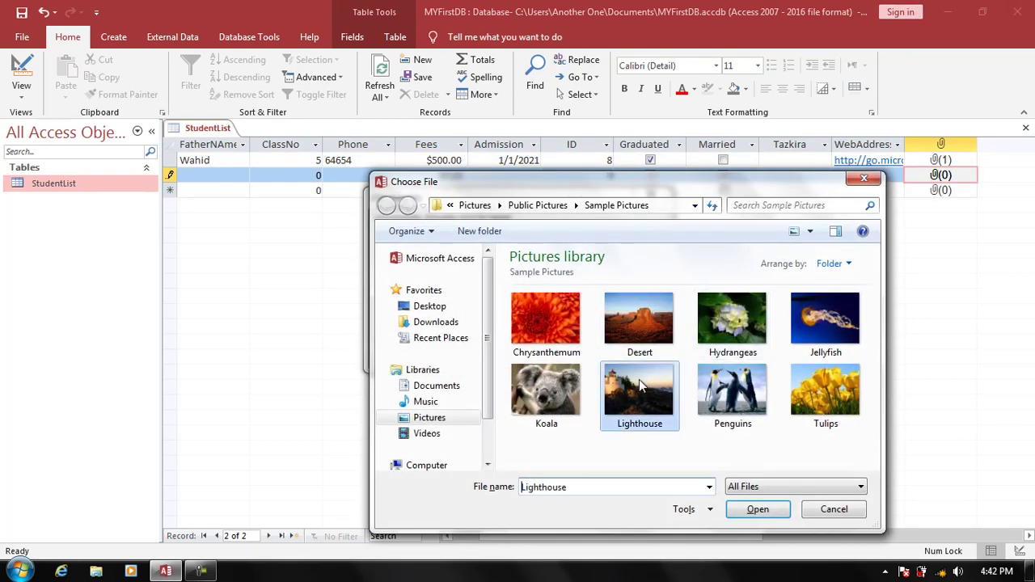
pyautogui.click(752, 507)
pyautogui.click(572, 354)
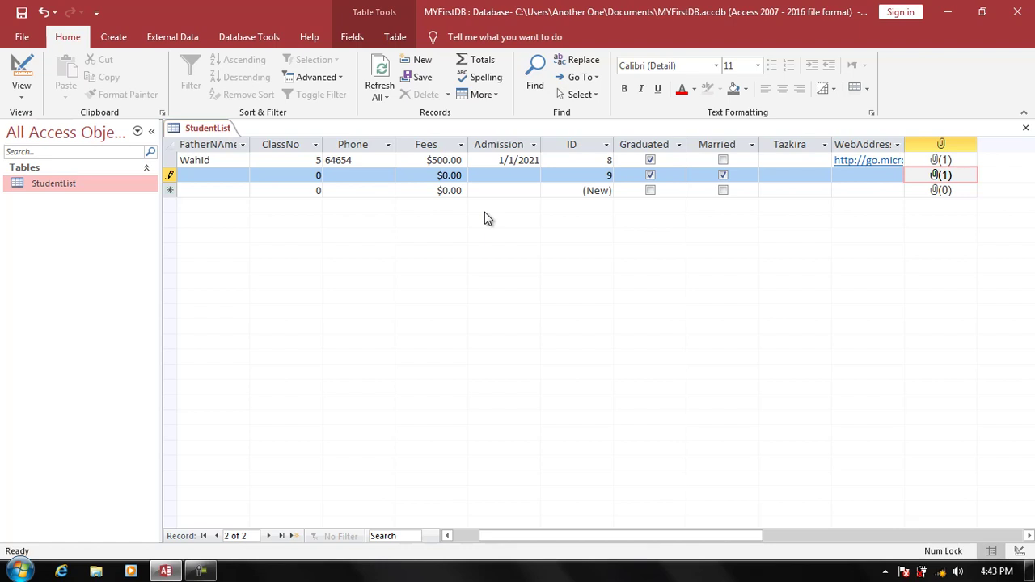
# - Return StudentList to Design View without changes, then close it with Ctrl+W
pyautogui.click(34, 73)
pyautogui.click(347, 322)
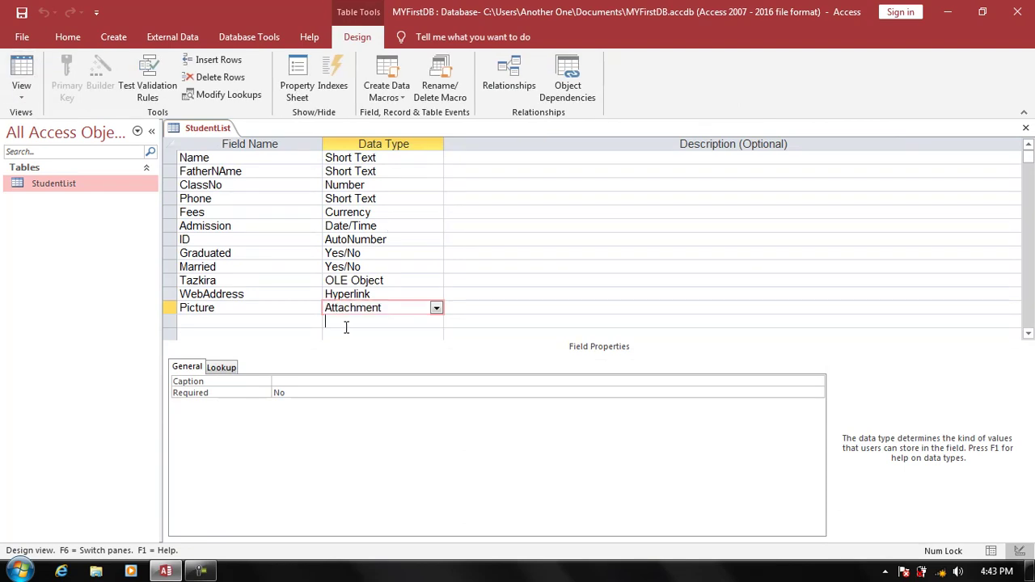
pyautogui.click(436, 322)
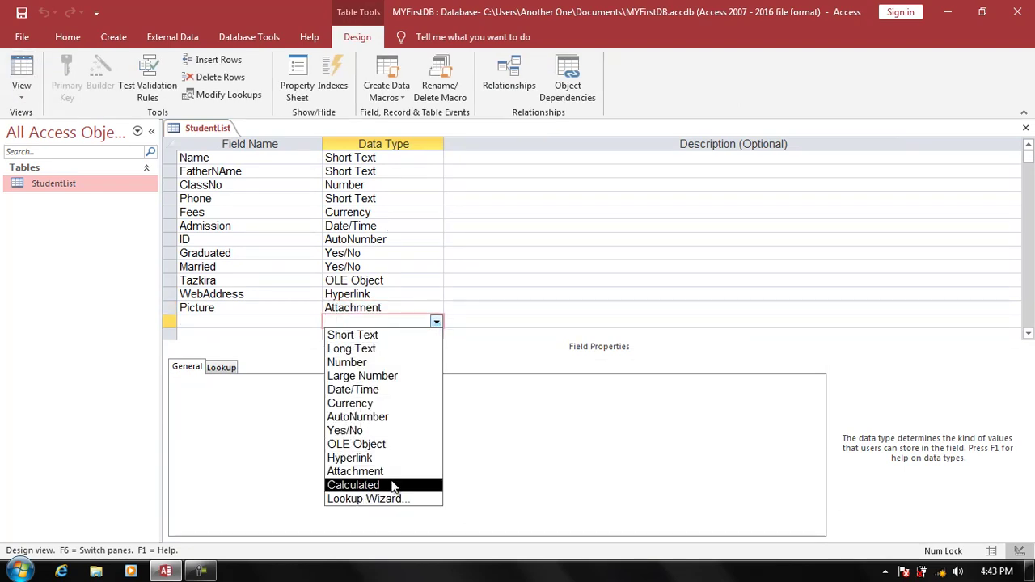
pyautogui.click(275, 322)
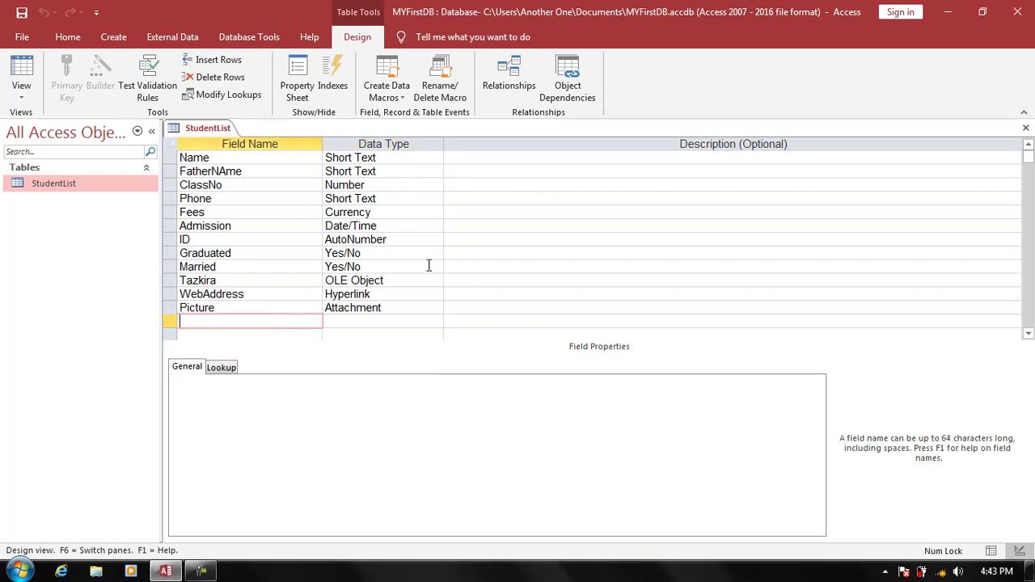
pyautogui.hotkey('ctrl', 'w')
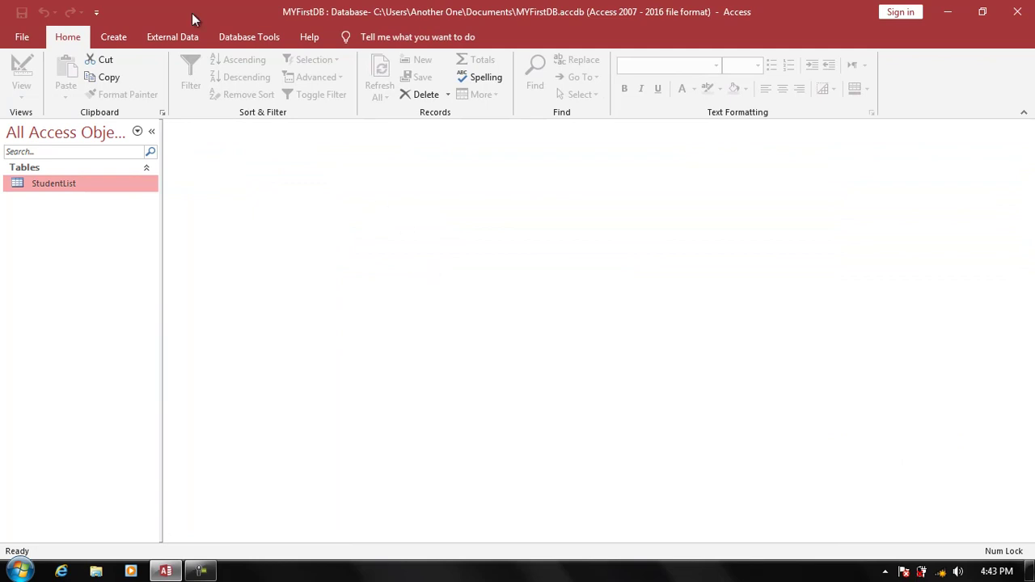
# - Start a new table design with Item (Short Text), Amount (Number) and Serial (Large Number)
pyautogui.click(129, 36)
pyautogui.click(122, 74)
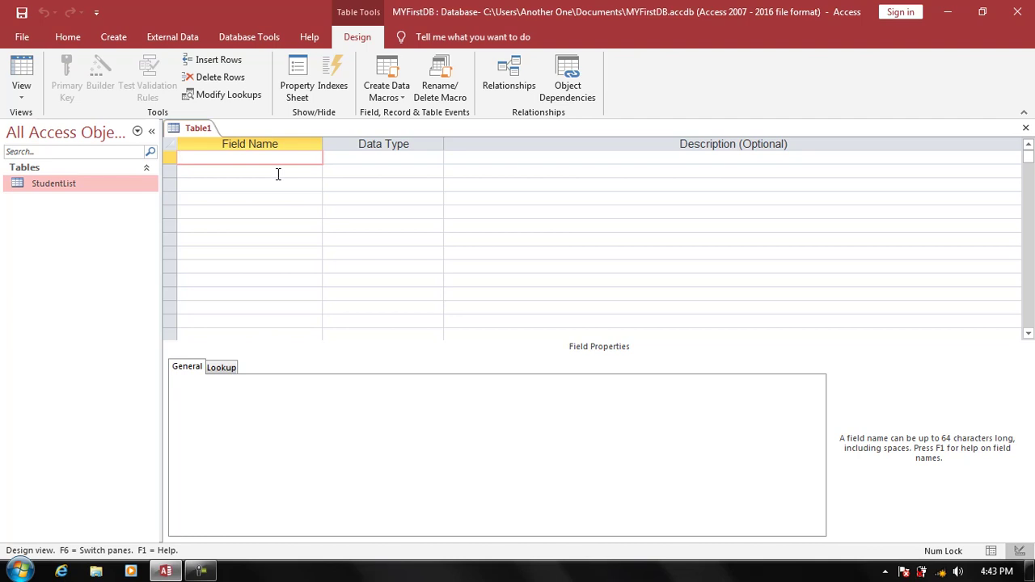
pyautogui.write('Iem')
pyautogui.press('Tab')
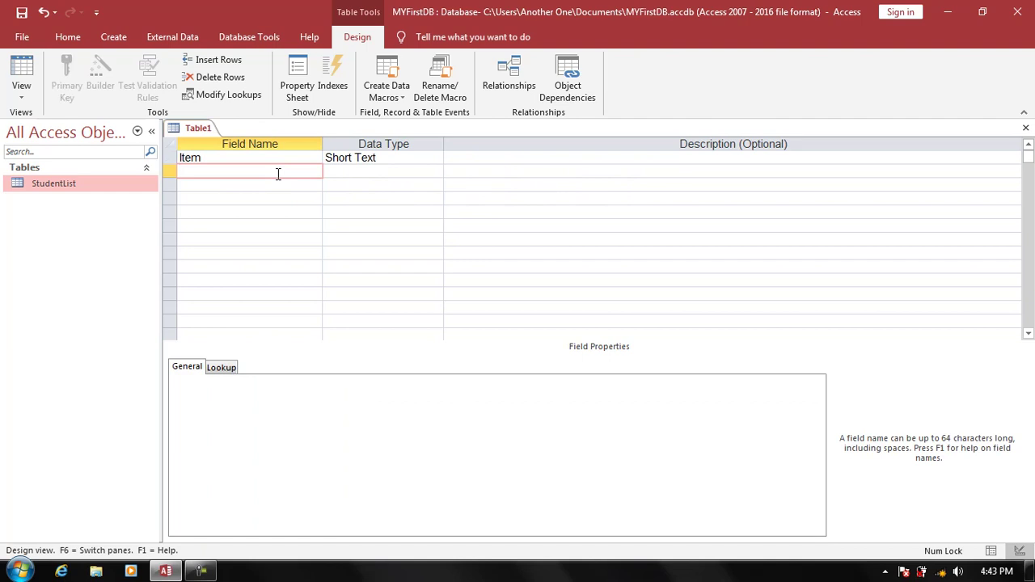
pyautogui.write('Amount')
pyautogui.press('Tab')
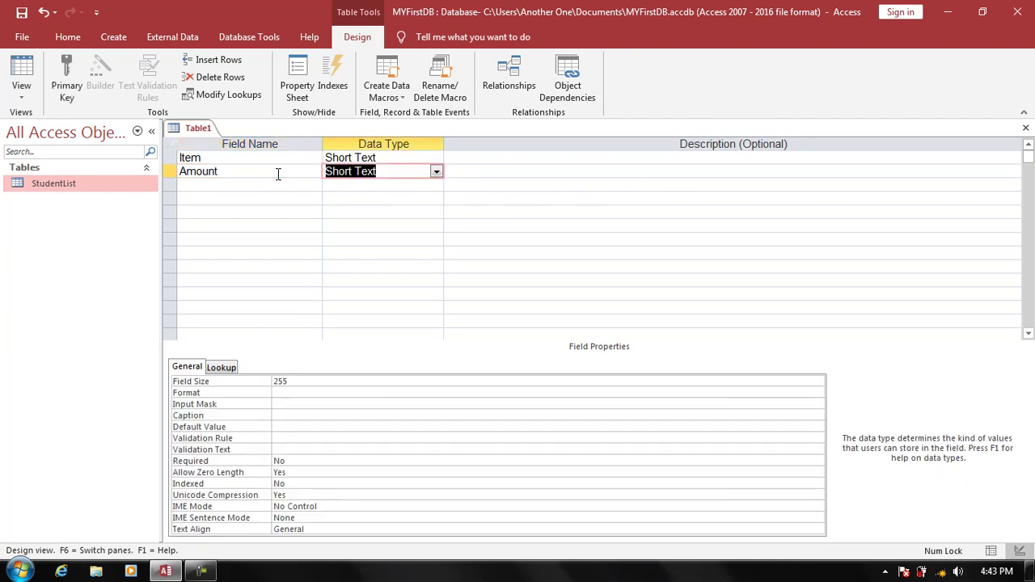
pyautogui.write('n')
pyautogui.press('Tab')
pyautogui.press('Tab')
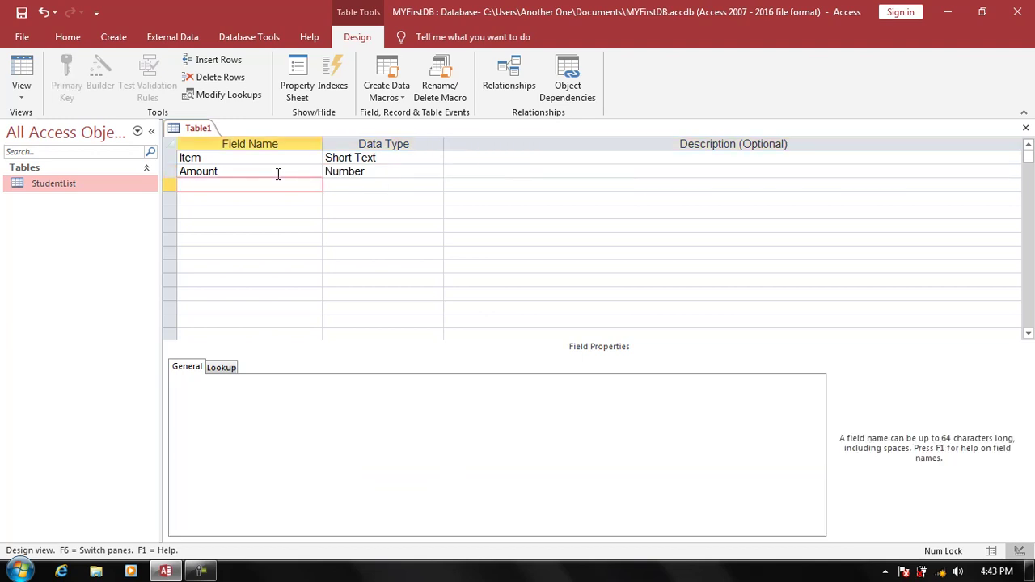
pyautogui.write('Serial')
pyautogui.press('Tab')
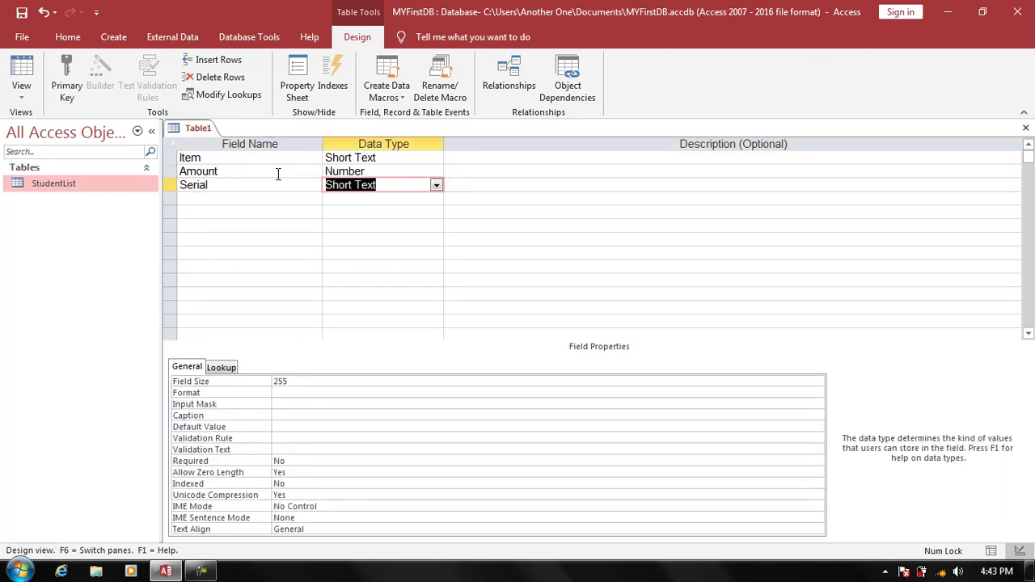
pyautogui.write('la')
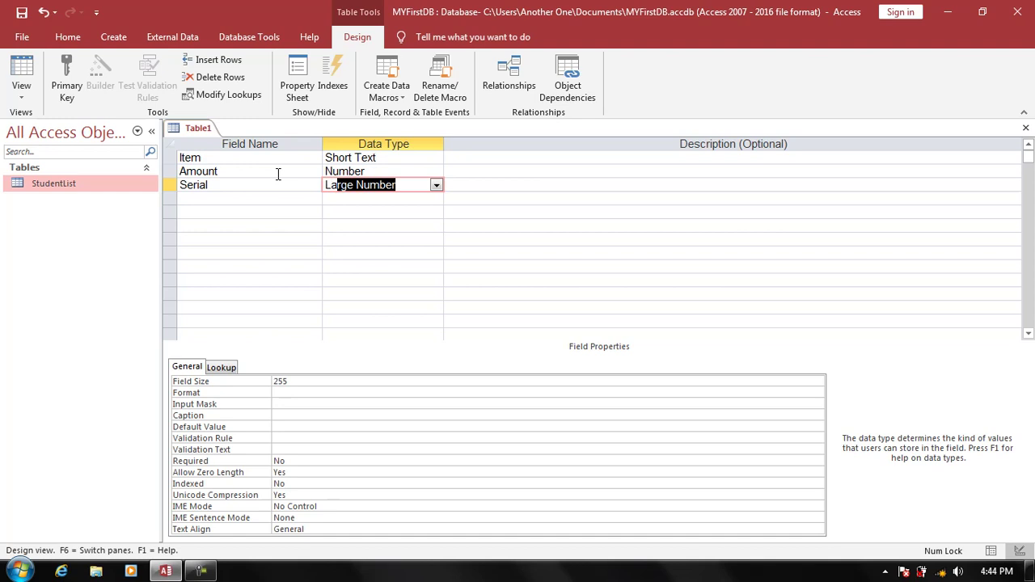
pyautogui.press('Tab')
pyautogui.press('Tab')
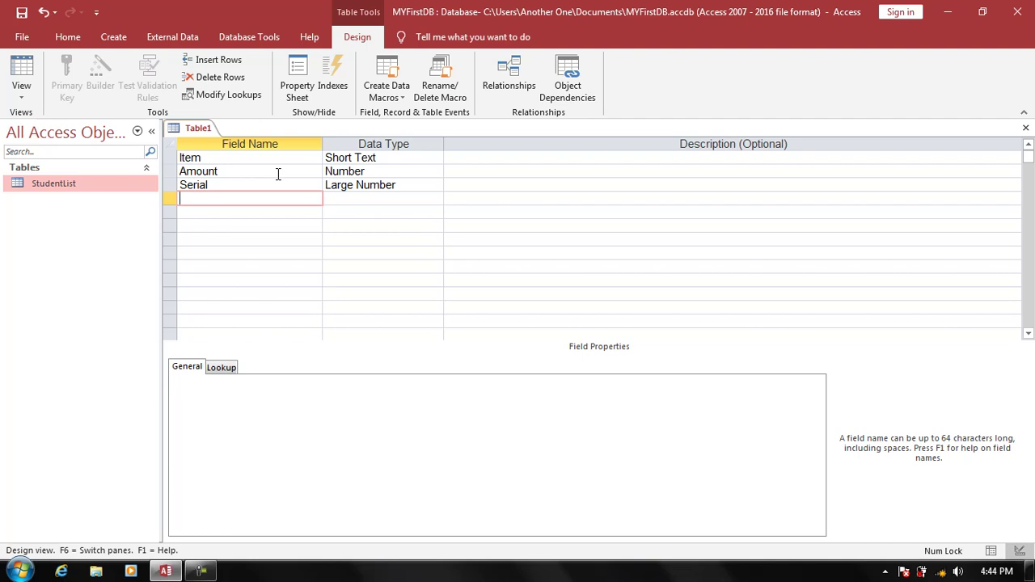
# - Add Price (Currency), PerchaseDate (Date/Time) and Paid (Yes/No) fields, then save with Ctrl+S
pyautogui.write('Price')
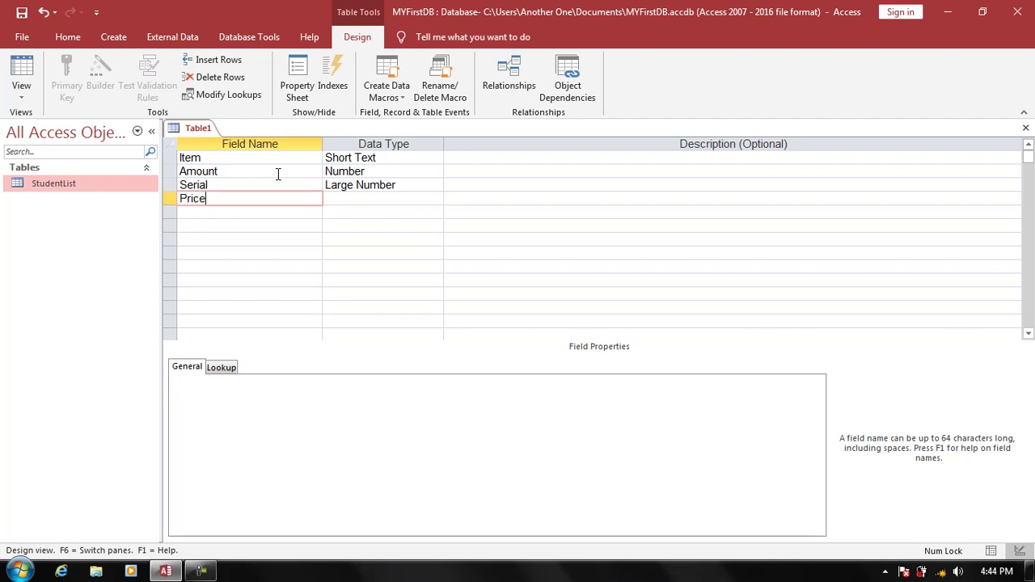
pyautogui.press('Tab')
pyautogui.write('c')
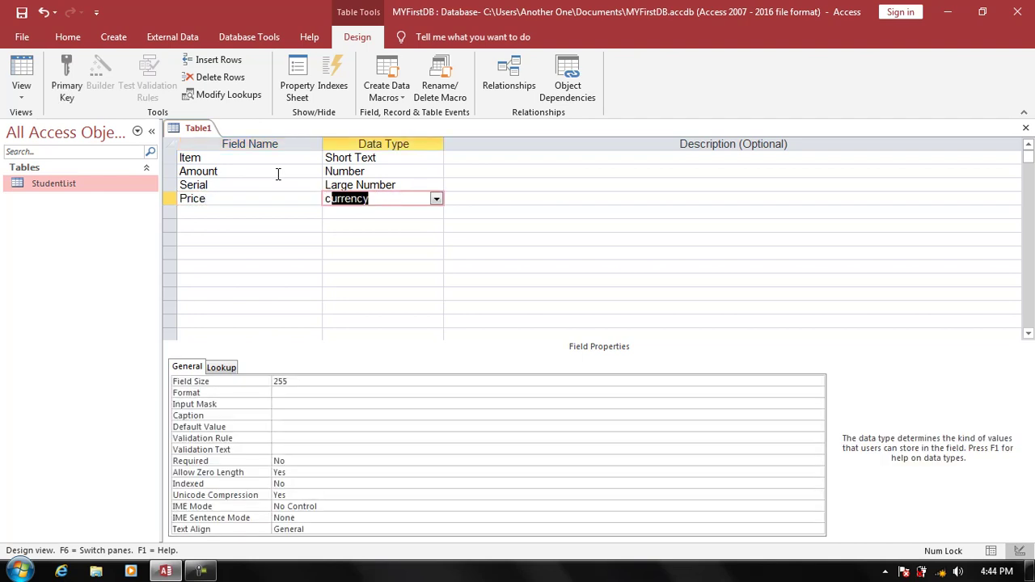
pyautogui.press('Tab')
pyautogui.press('Tab')
pyautogui.write('P')
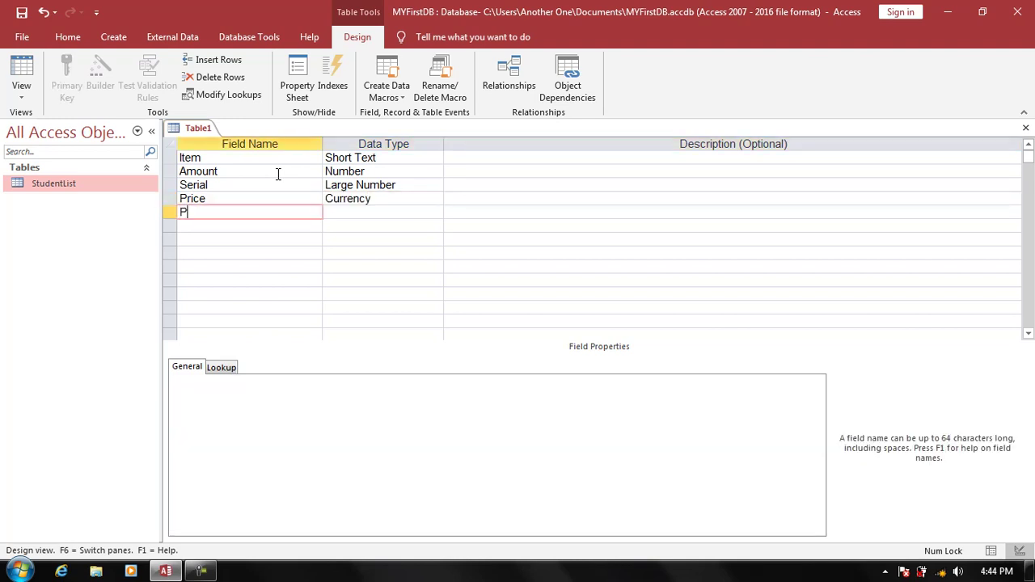
pyautogui.write('erchade')
pyautogui.press('BackSpace')
pyautogui.press('BackSpace')
pyautogui.write('seD')
pyautogui.write('ate')
pyautogui.press('Tab')
pyautogui.write('da')
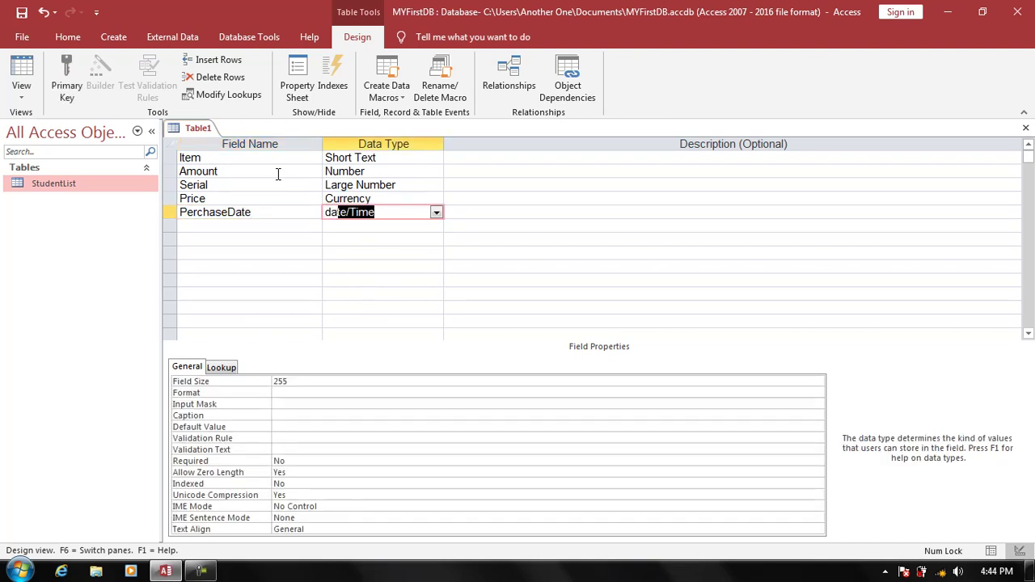
pyautogui.press('Tab')
pyautogui.press('Tab')
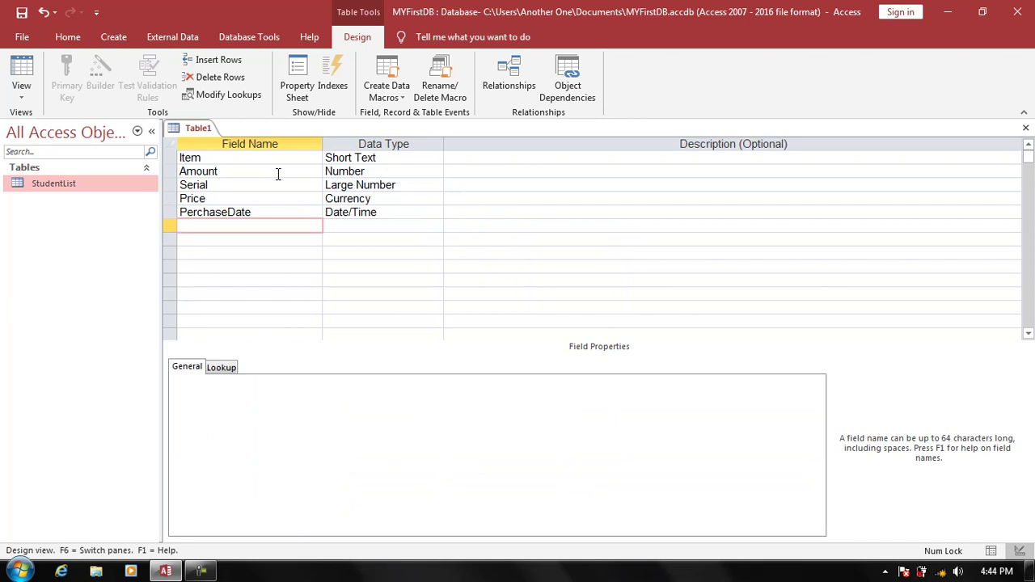
pyautogui.write('Pa')
pyautogui.press('BackSpace')
pyautogui.press('BackSpace')
pyautogui.write('Pai')
pyautogui.write('d')
pyautogui.press('Tab')
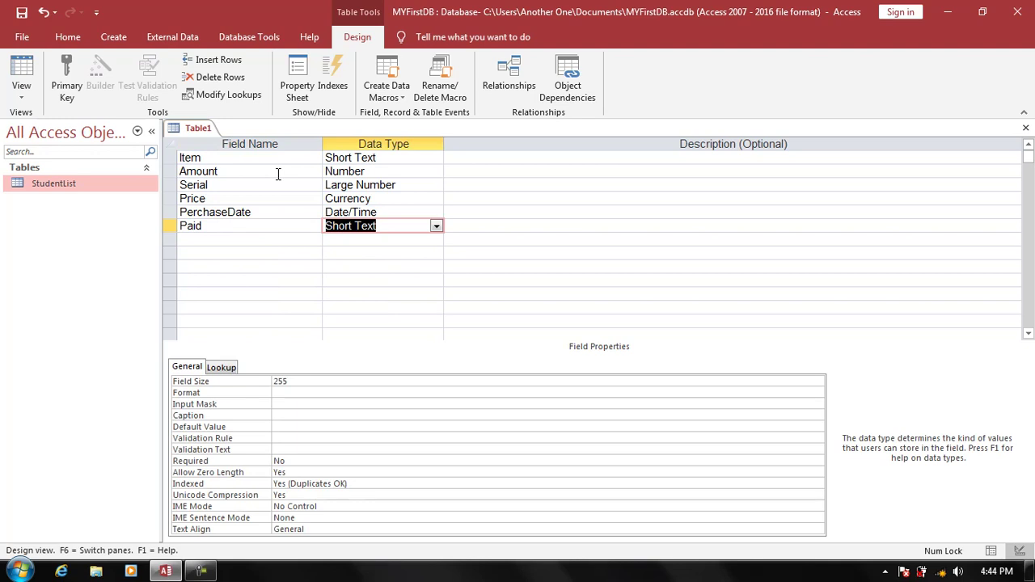
pyautogui.write('y')
pyautogui.press('Tab')
pyautogui.press('Tab')
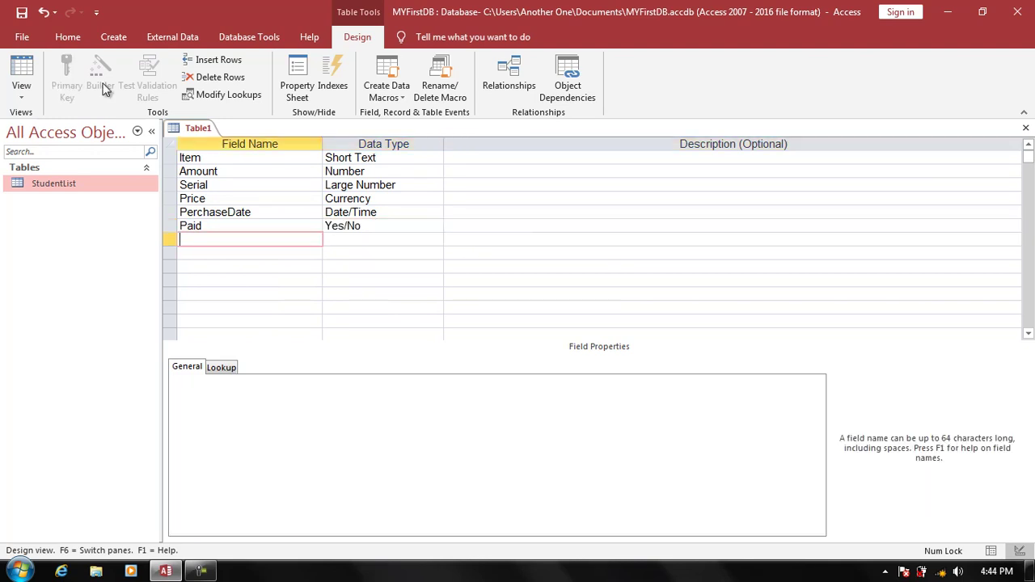
pyautogui.hotkey('ctrl', 's')
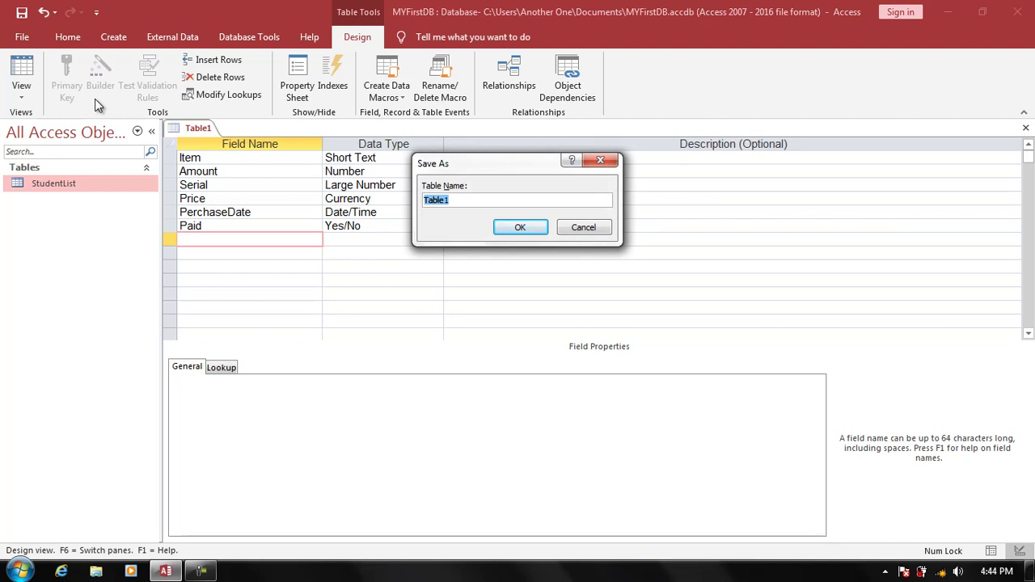
# - Save the table as List without a primary key, accepting the data type compatibility warning
pyautogui.write('List')
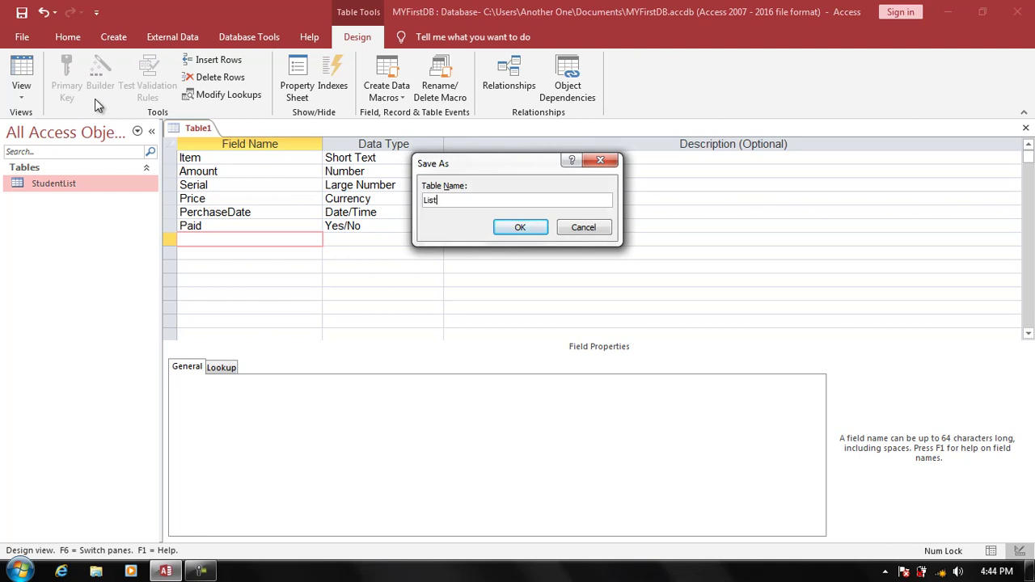
pyautogui.press('Return')
pyautogui.press('Tab')
pyautogui.press('Return')
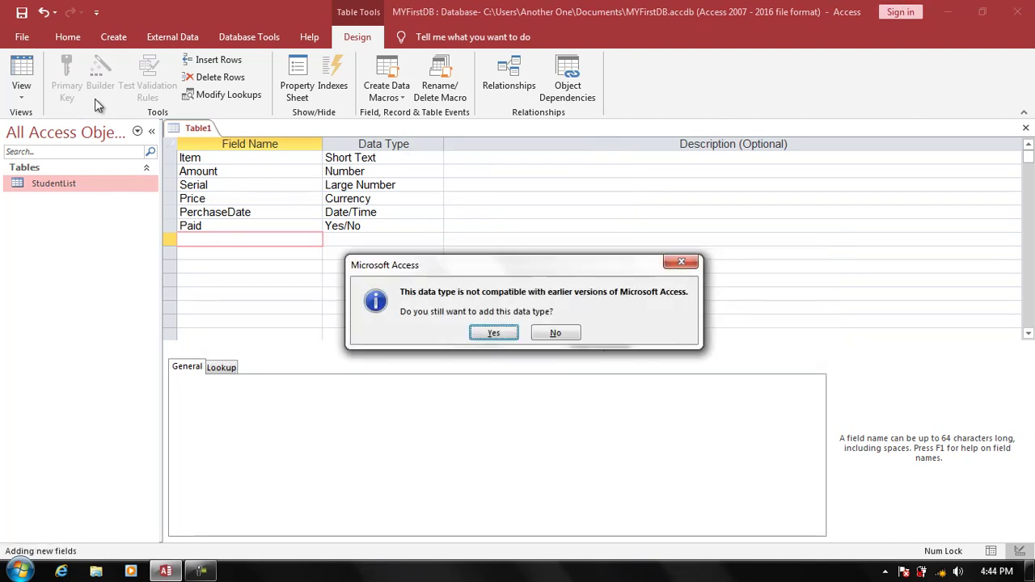
pyautogui.press('Return')
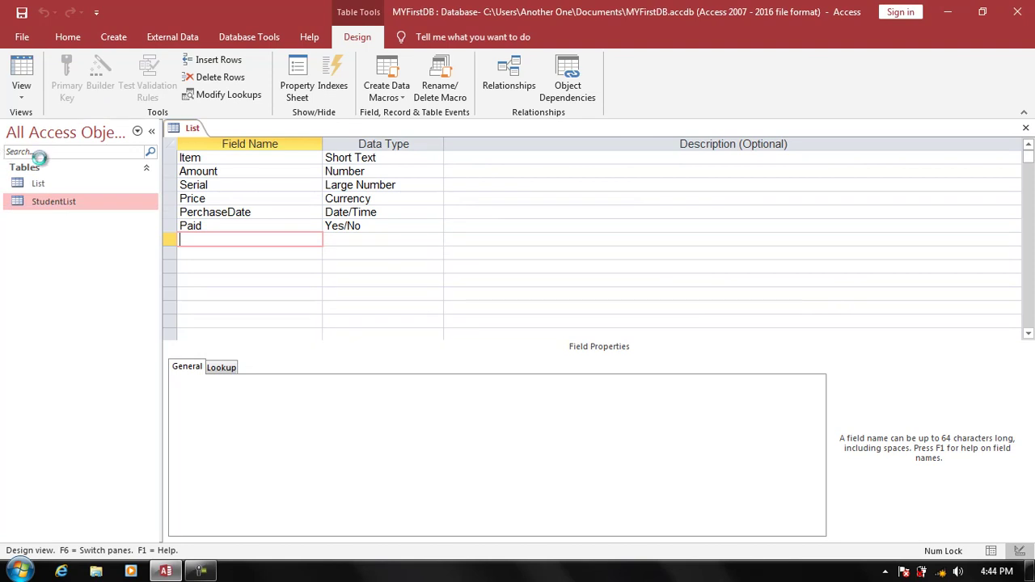
# - Enter the record Book, 5, 564564654, 800, 1/23/2021, Paid in the List table
pyautogui.doubleClick(40, 184)
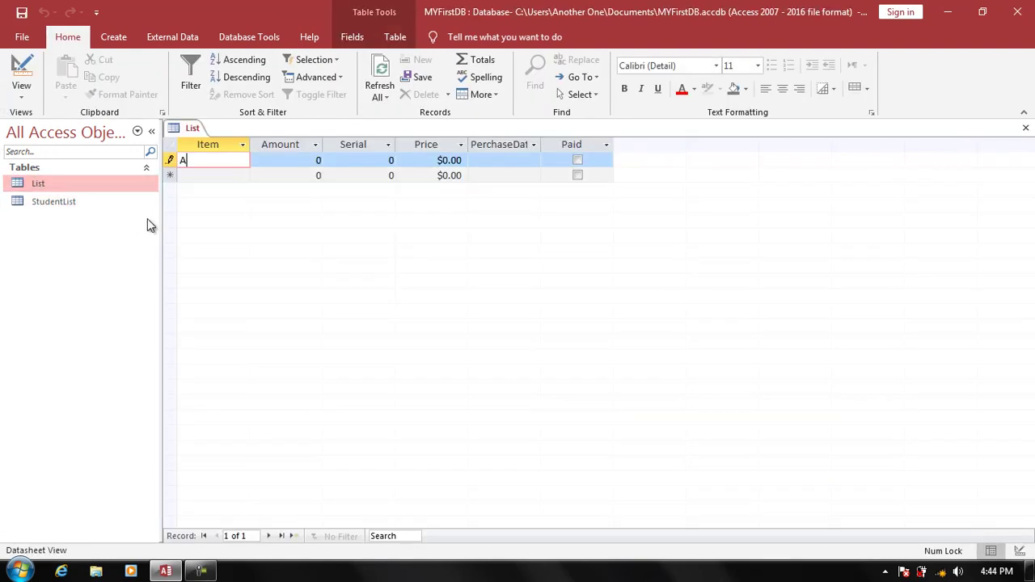
pyautogui.write('Book')
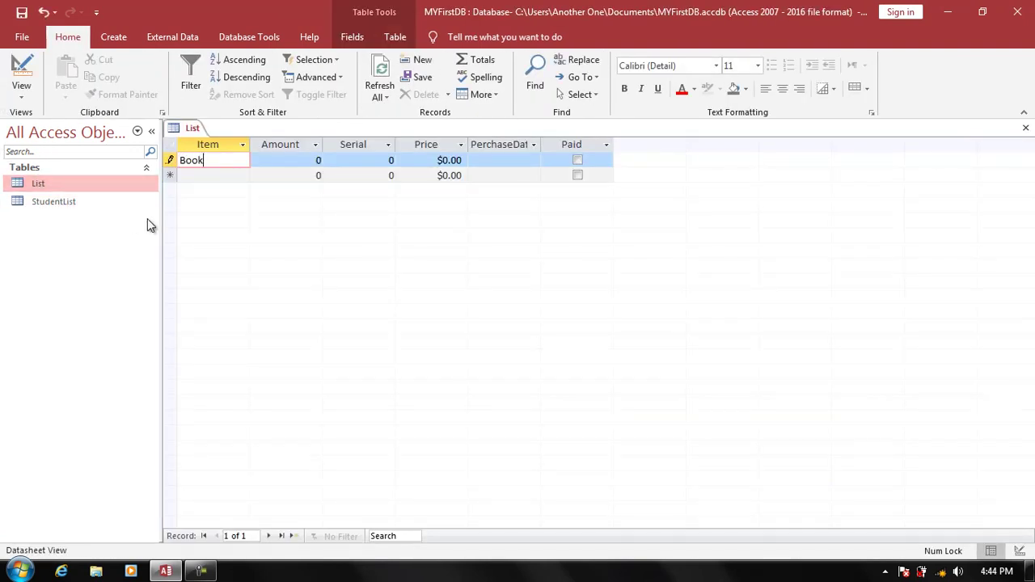
pyautogui.press('Tab')
pyautogui.write('5')
pyautogui.press('Tab')
pyautogui.write('564')
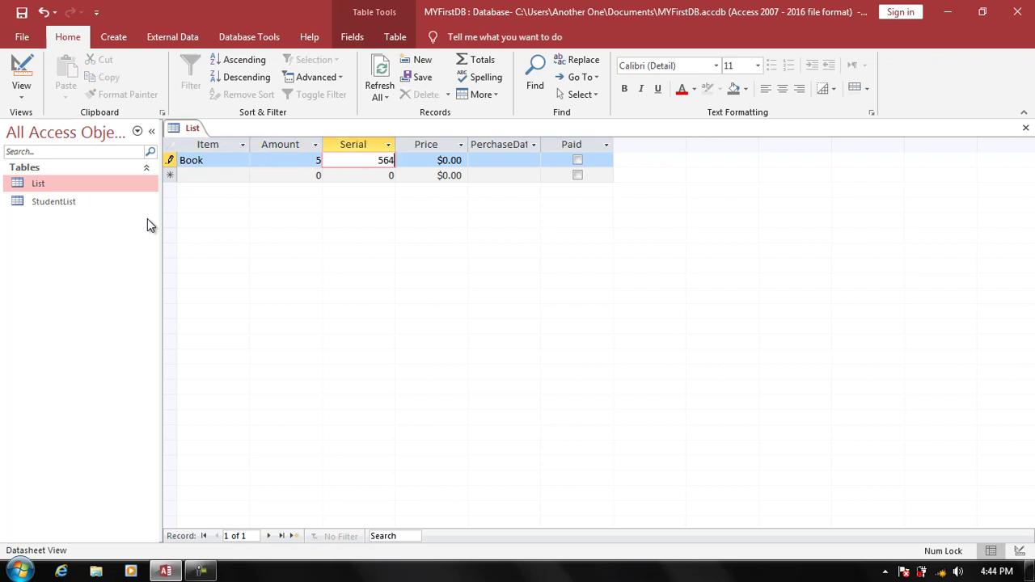
pyautogui.write('564654')
pyautogui.press('Tab')
pyautogui.write('800')
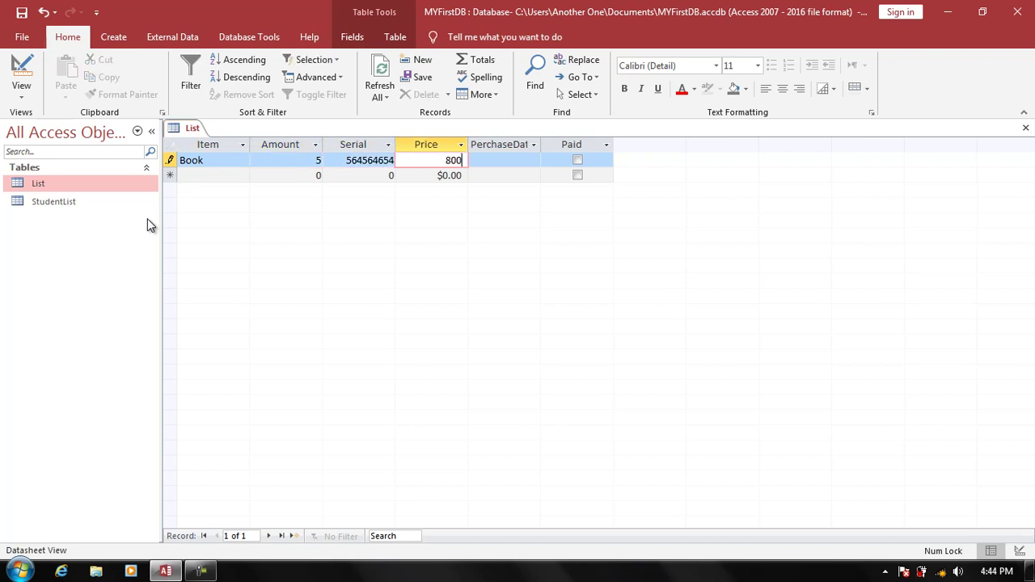
pyautogui.press('Tab')
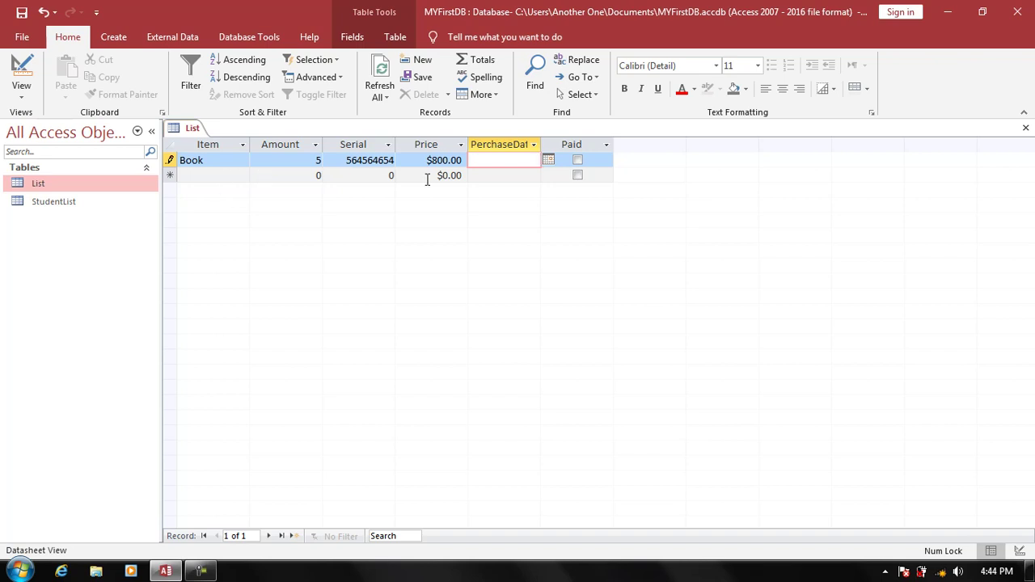
pyautogui.click(549, 160)
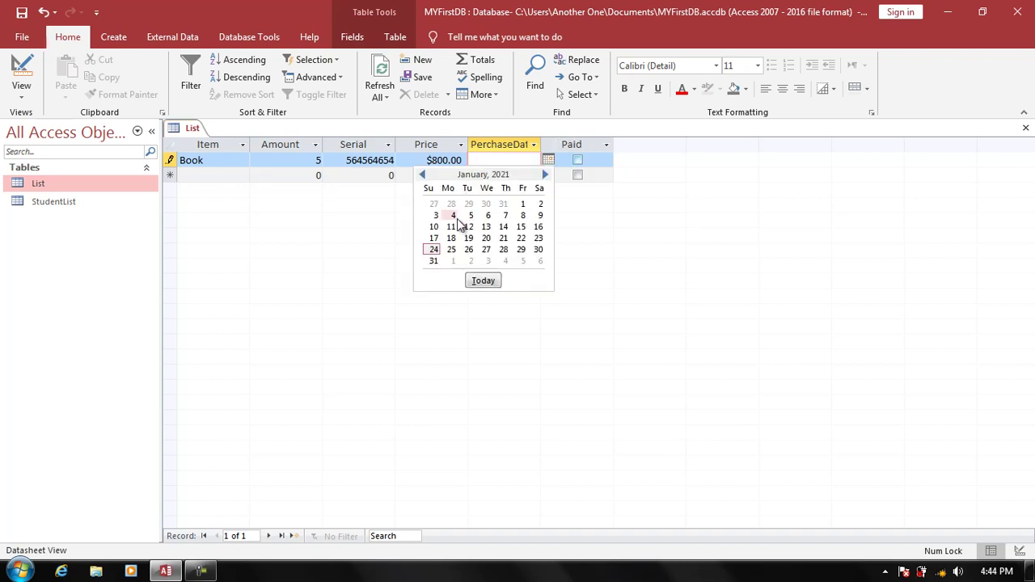
pyautogui.click(538, 235)
pyautogui.click(577, 160)
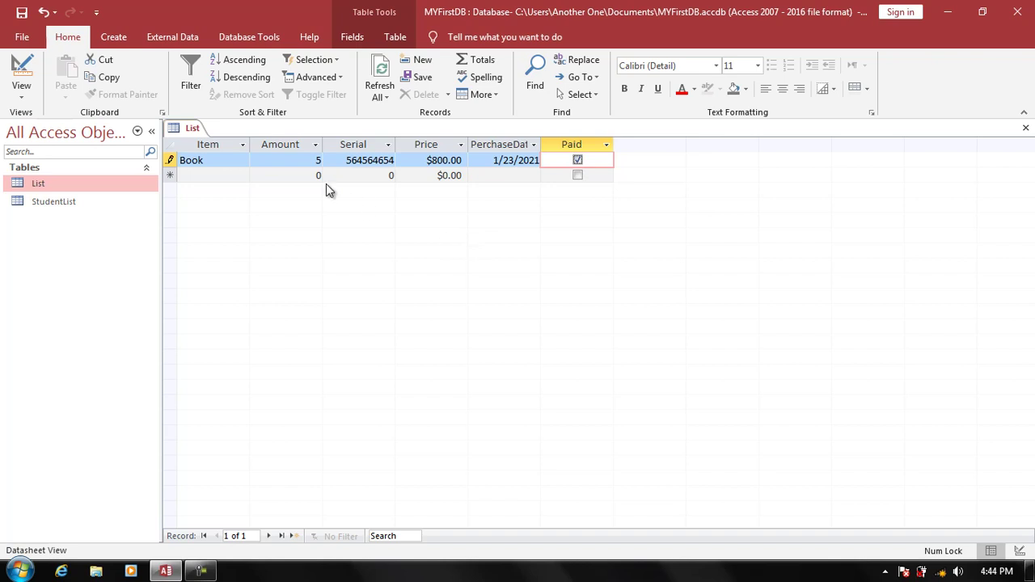
pyautogui.click(213, 176)
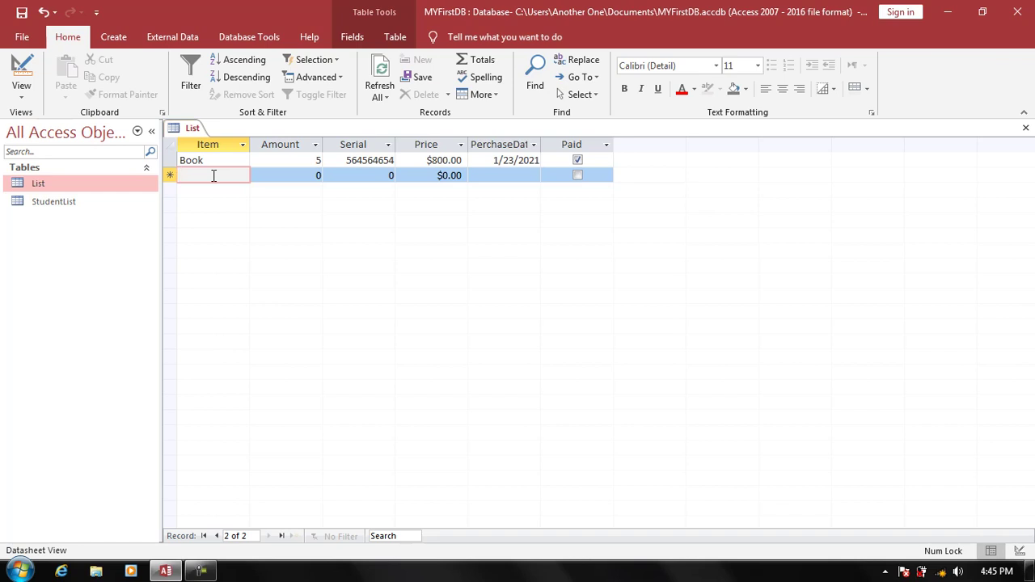
# - Switch the List table to Design View and move among its field rows
pyautogui.click(21, 77)
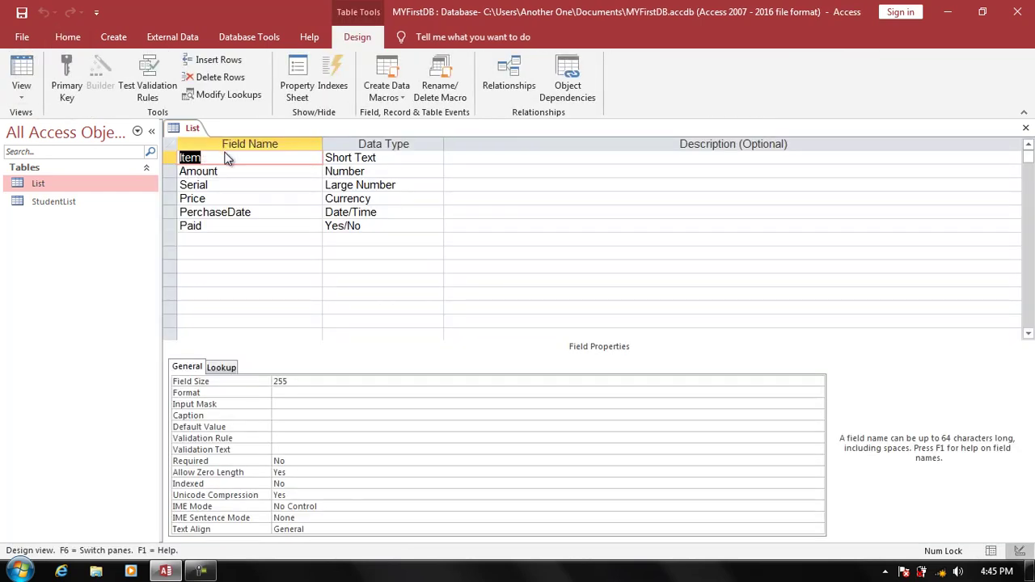
pyautogui.press('Down')
pyautogui.press('Down')
pyautogui.press('Down')
pyautogui.press('Down')
pyautogui.press('Down')
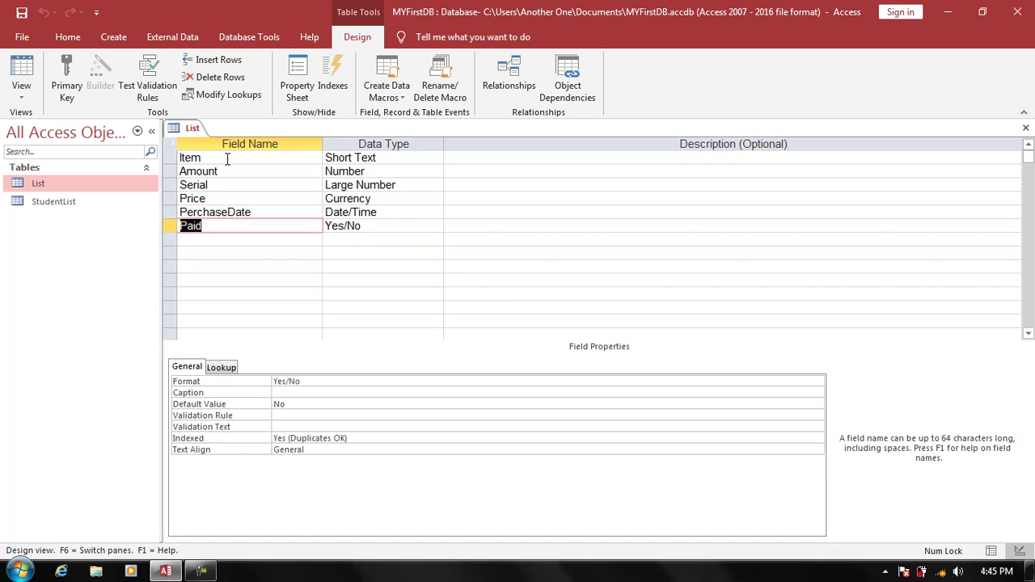
pyautogui.press('Up')
pyautogui.press('Up')
pyautogui.press('Up')
pyautogui.press('Up')
pyautogui.press('Tab')
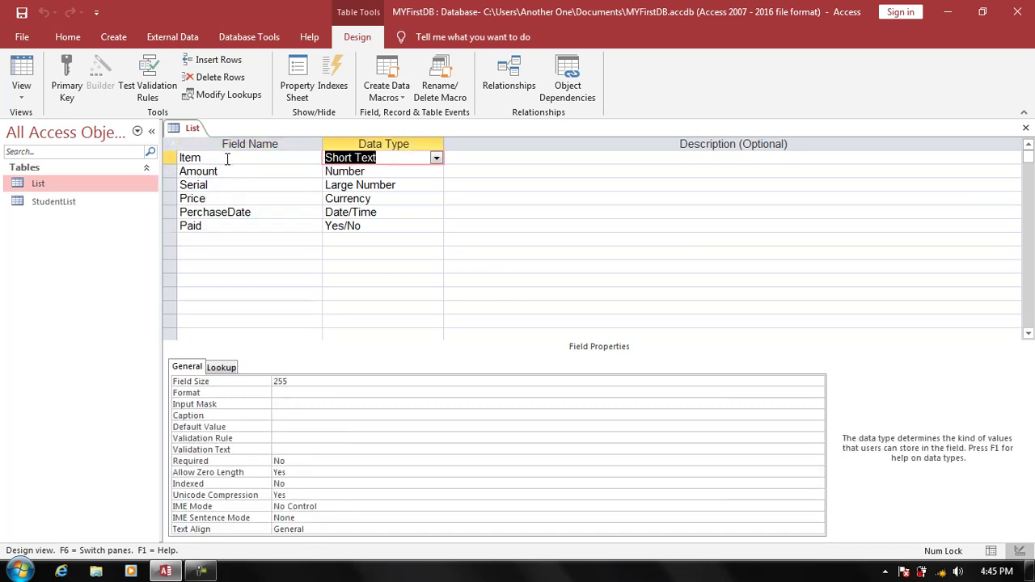
pyautogui.press('Down')
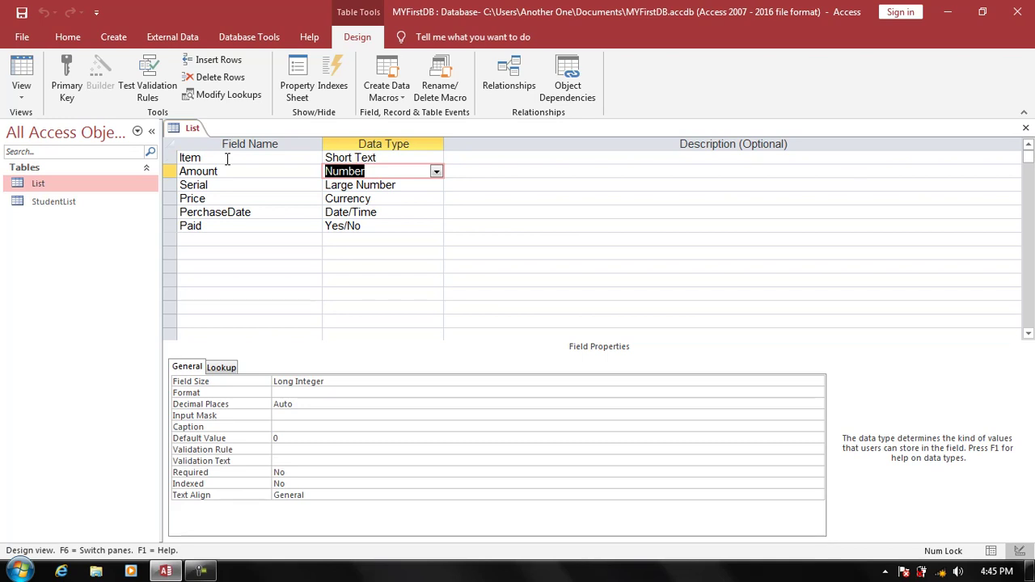
pyautogui.press('Tab')
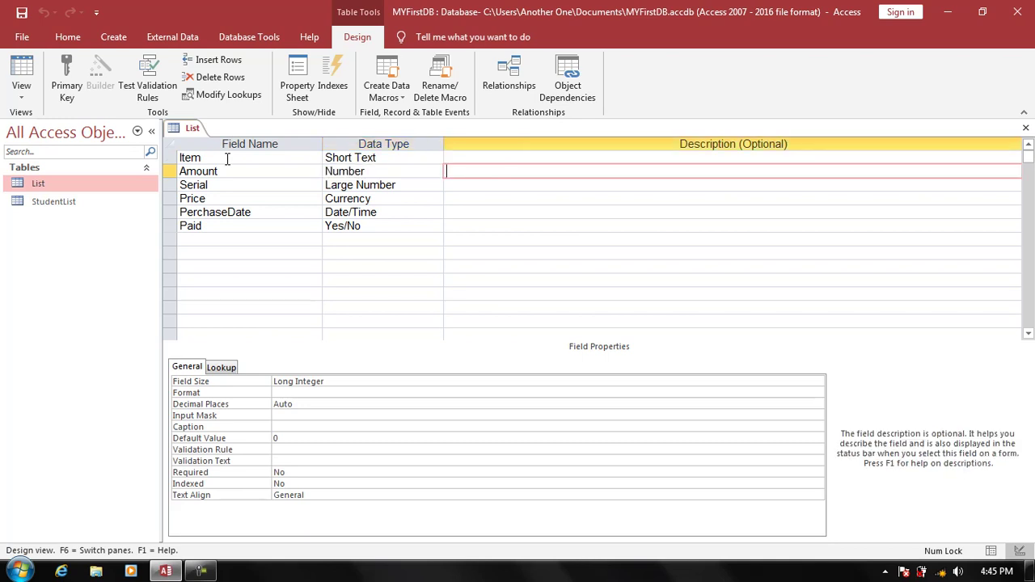
pyautogui.press('Up')
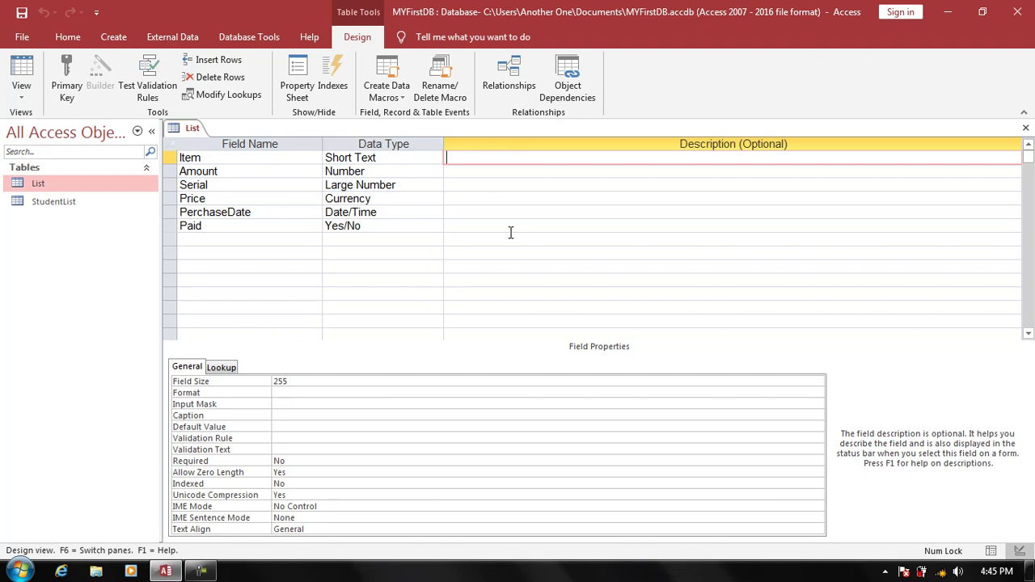
# - Type the Serial field description 'This is the Number of Items Crate.'
pyautogui.click(457, 186)
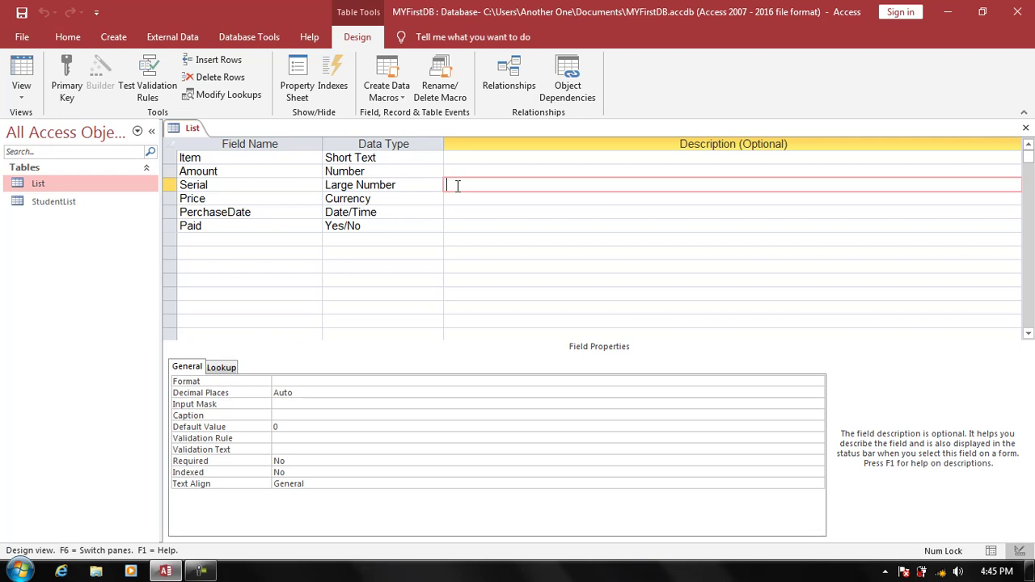
pyautogui.write('This ')
pyautogui.write('is the')
pyautogui.press('BackSpace')
pyautogui.press('BackSpace')
pyautogui.press('BackSpace')
pyautogui.press('BackSpace')
pyautogui.press('BackSpace')
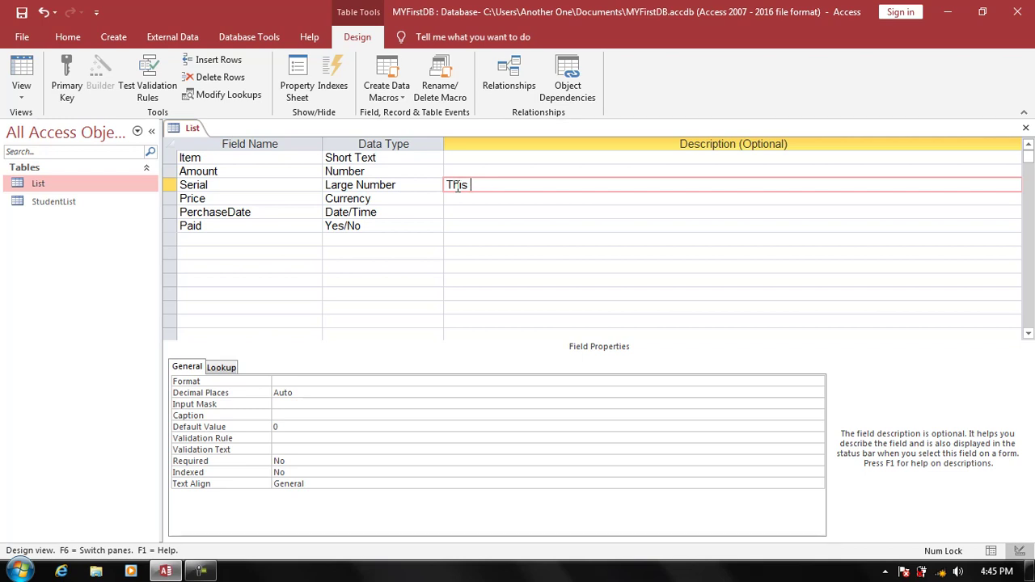
pyautogui.write('is the ')
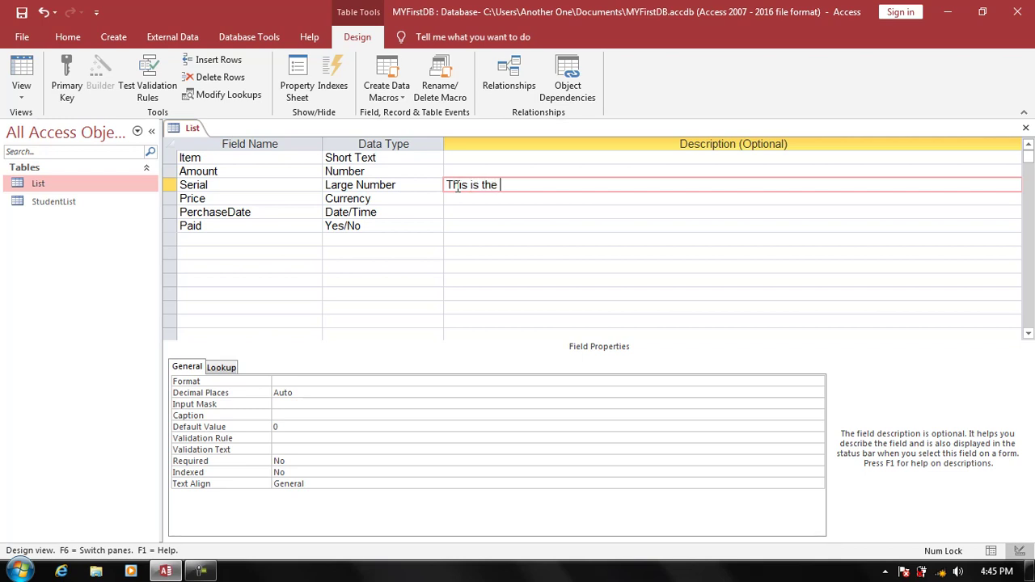
pyautogui.write('Number o')
pyautogui.write('f')
pyautogui.write(' Items C')
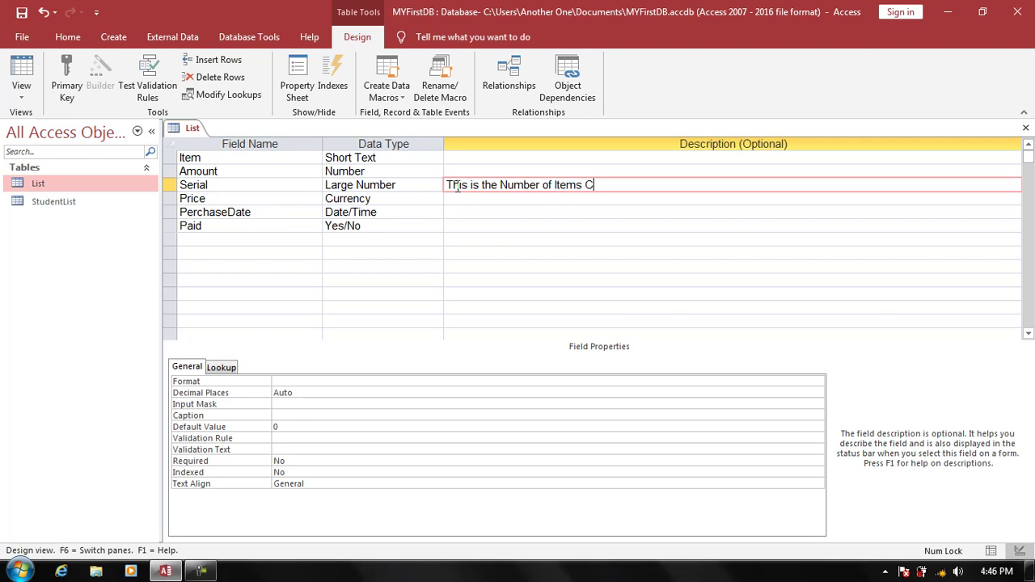
pyautogui.write('rate.')
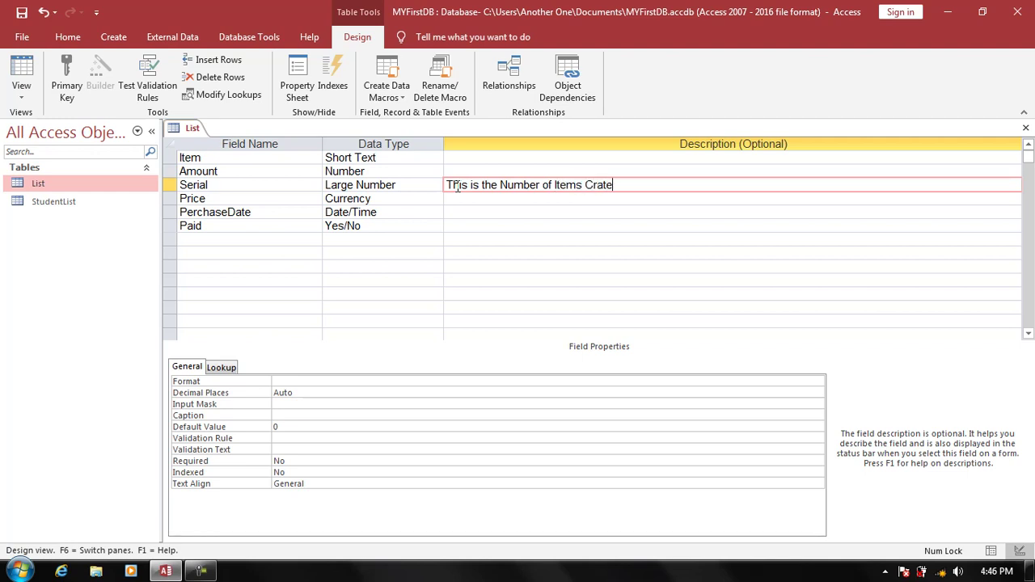